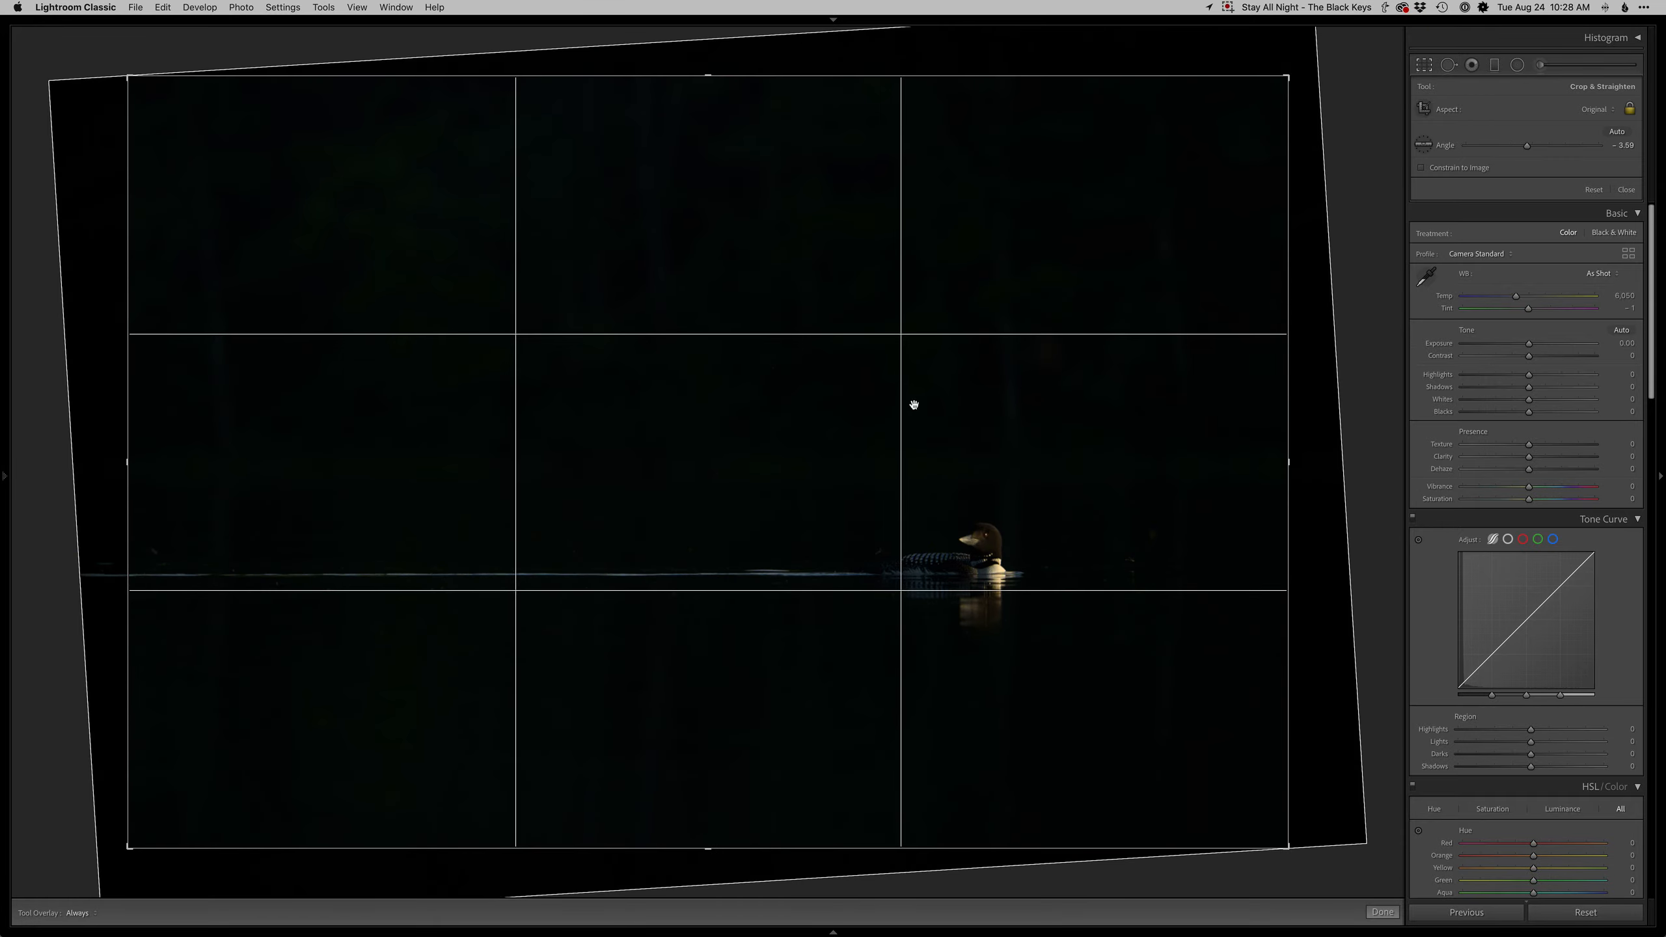
- Straighten the photo along the waterline, temporarily brightening exposure to see it and then resetting exposure
left_click_drag(1549, 346, 1564, 346)
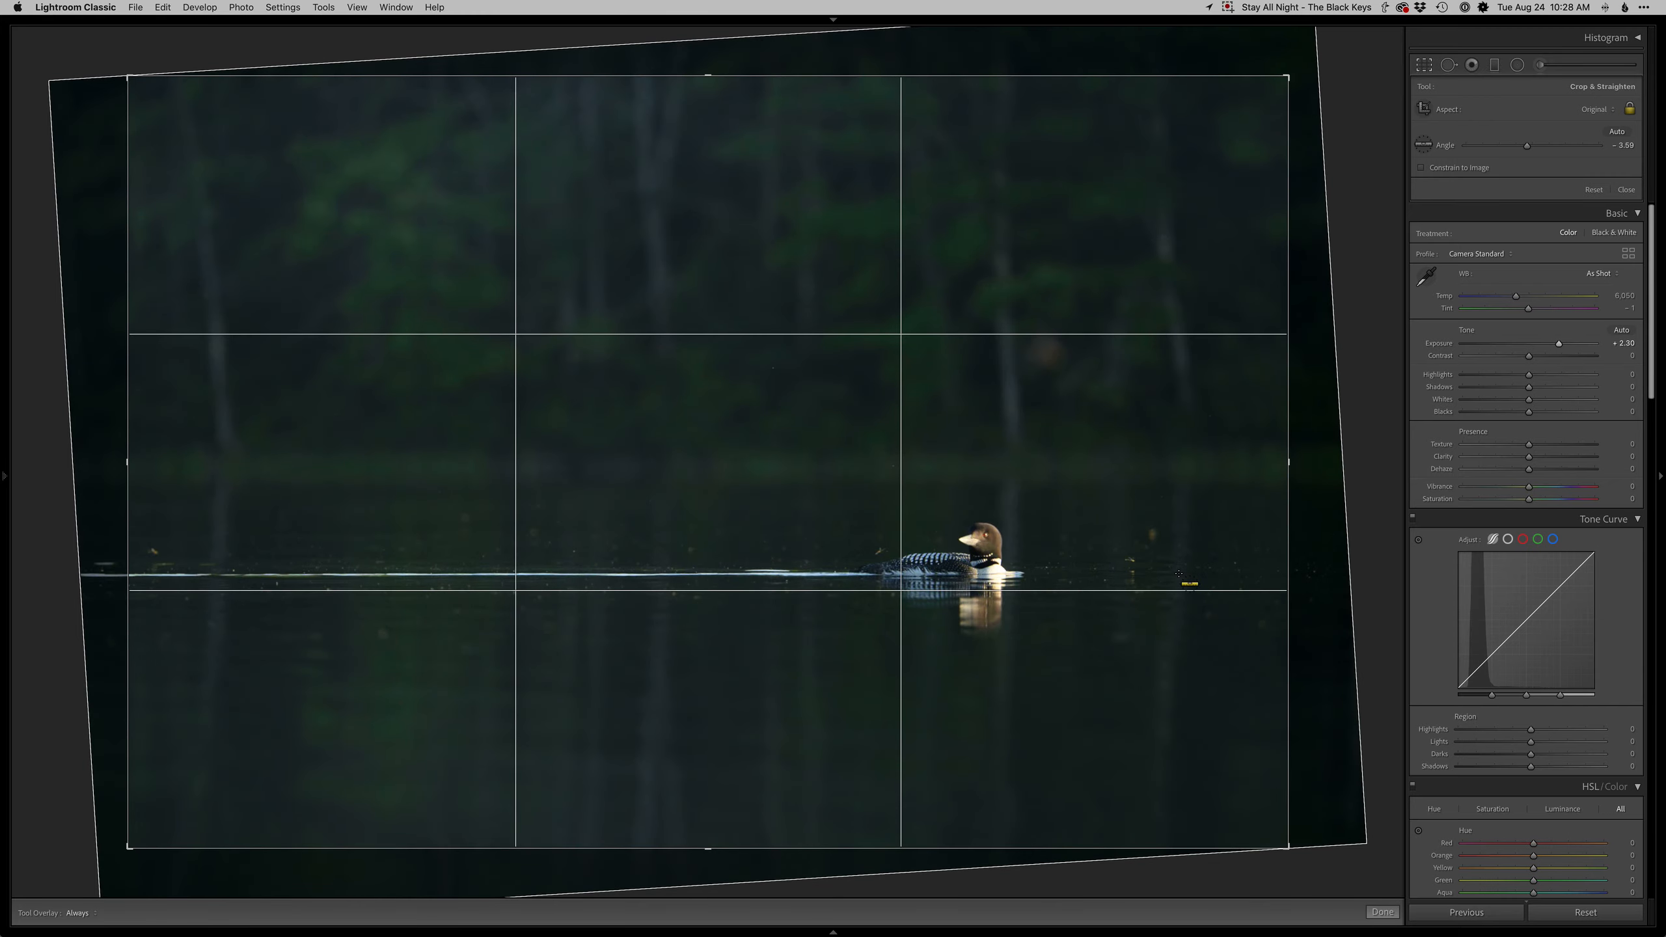
left_click_drag(1218, 568, 137, 571)
double_click(1440, 344)
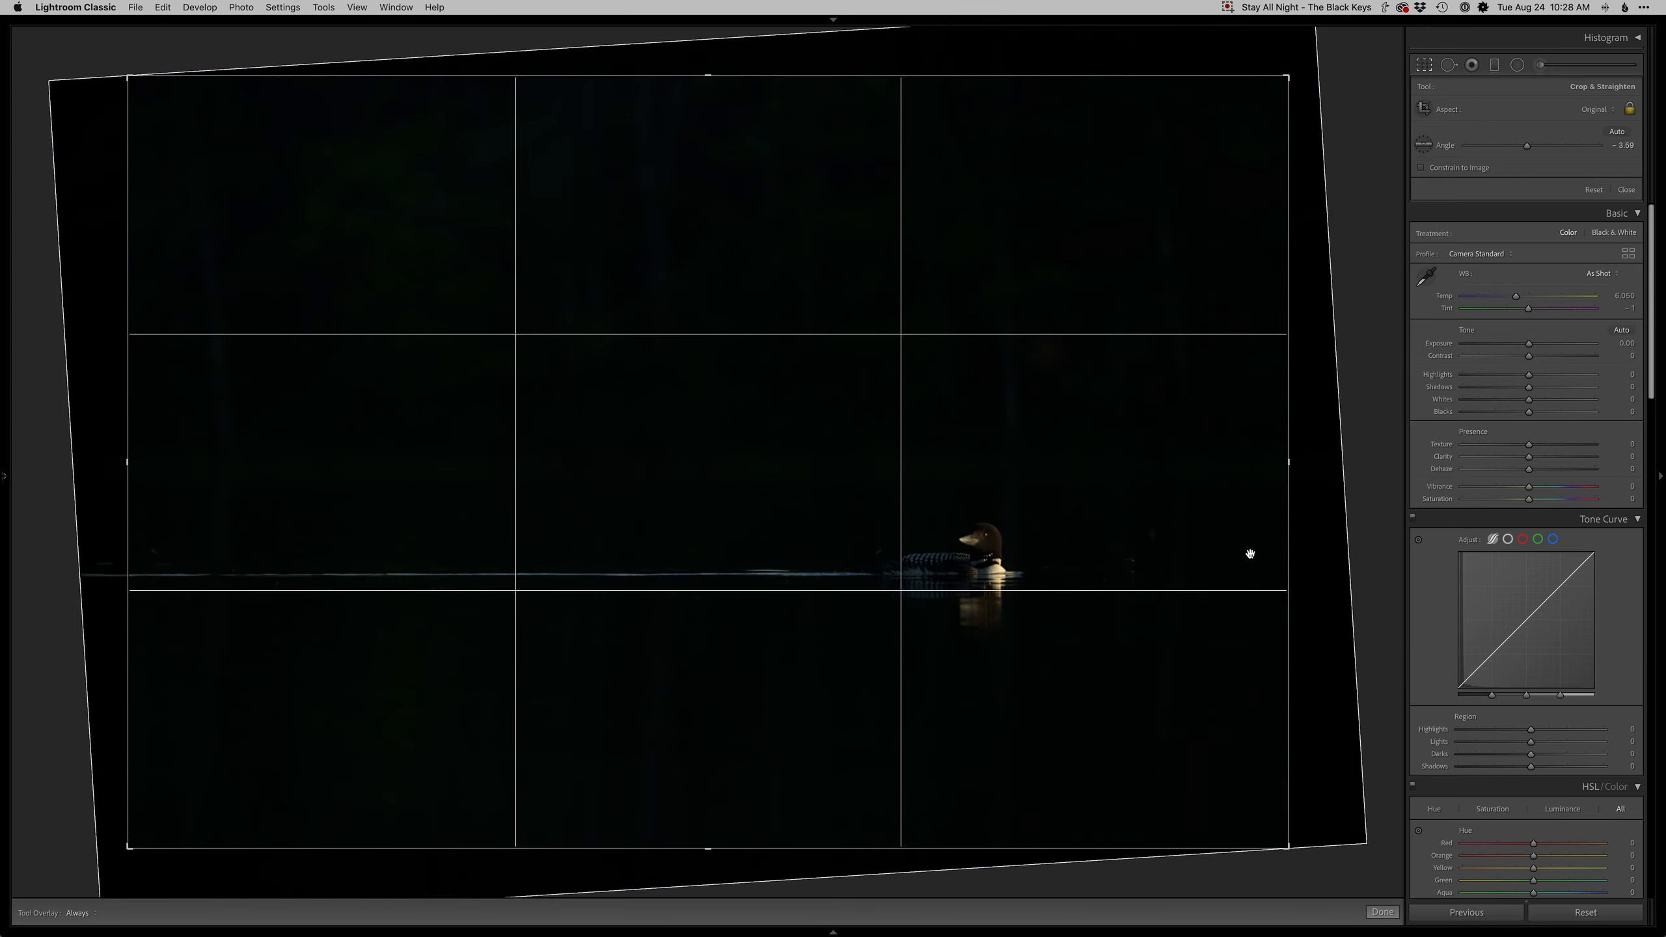
- Tighten the crop from its right edge and apply it
key("super+i")
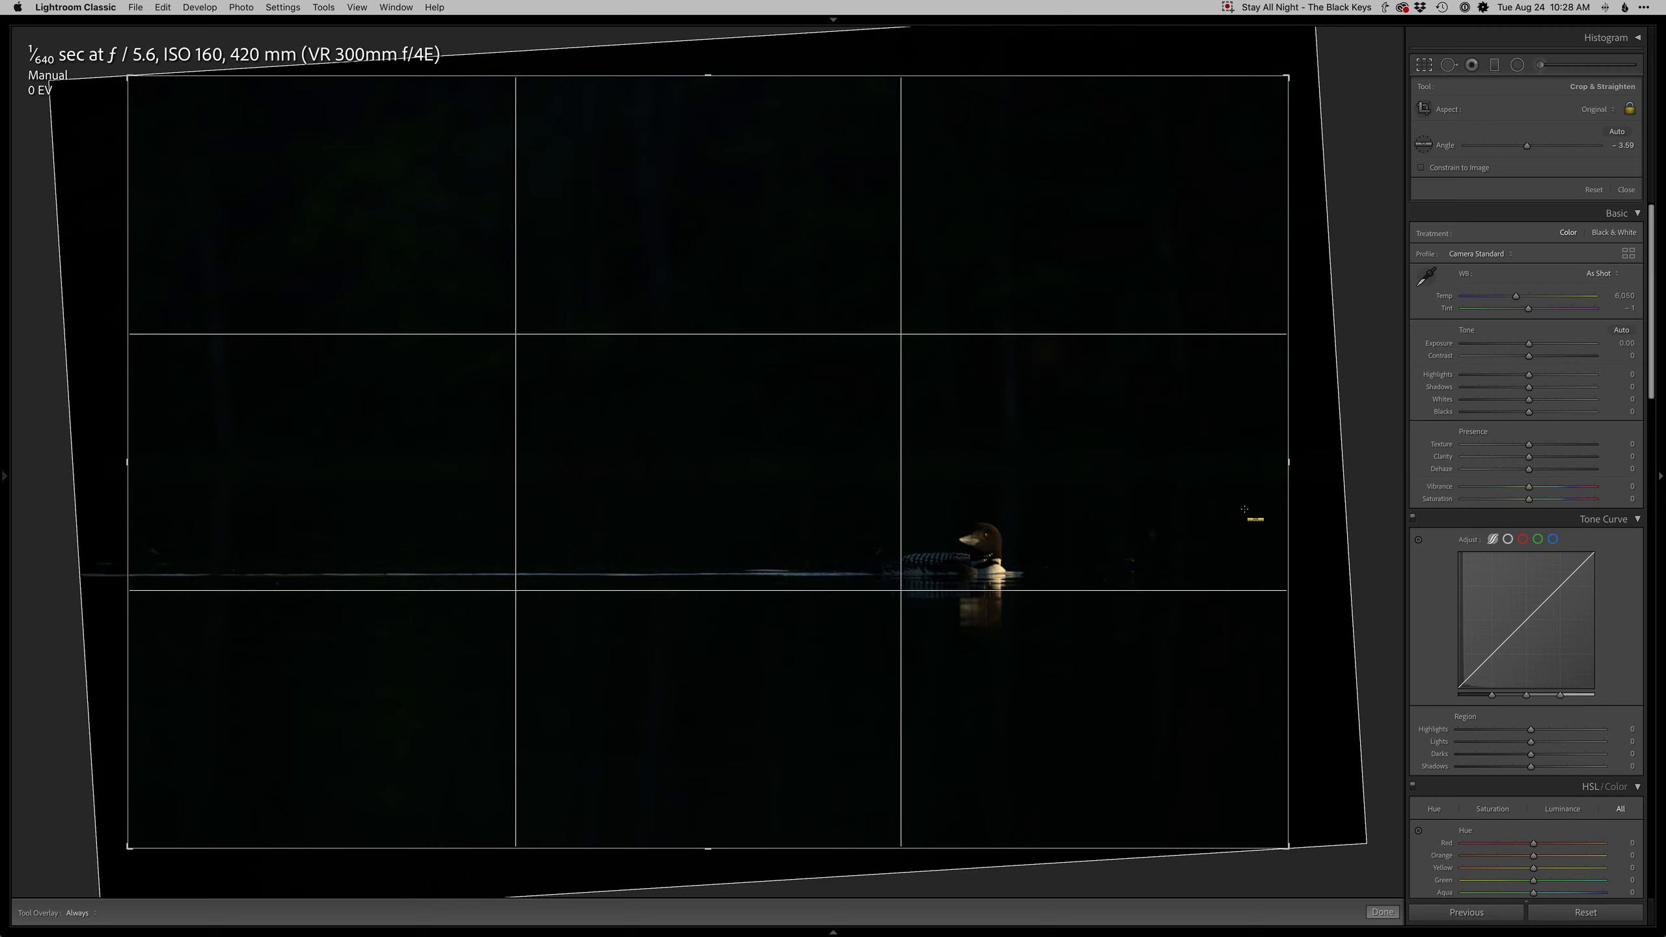
key("super+i")
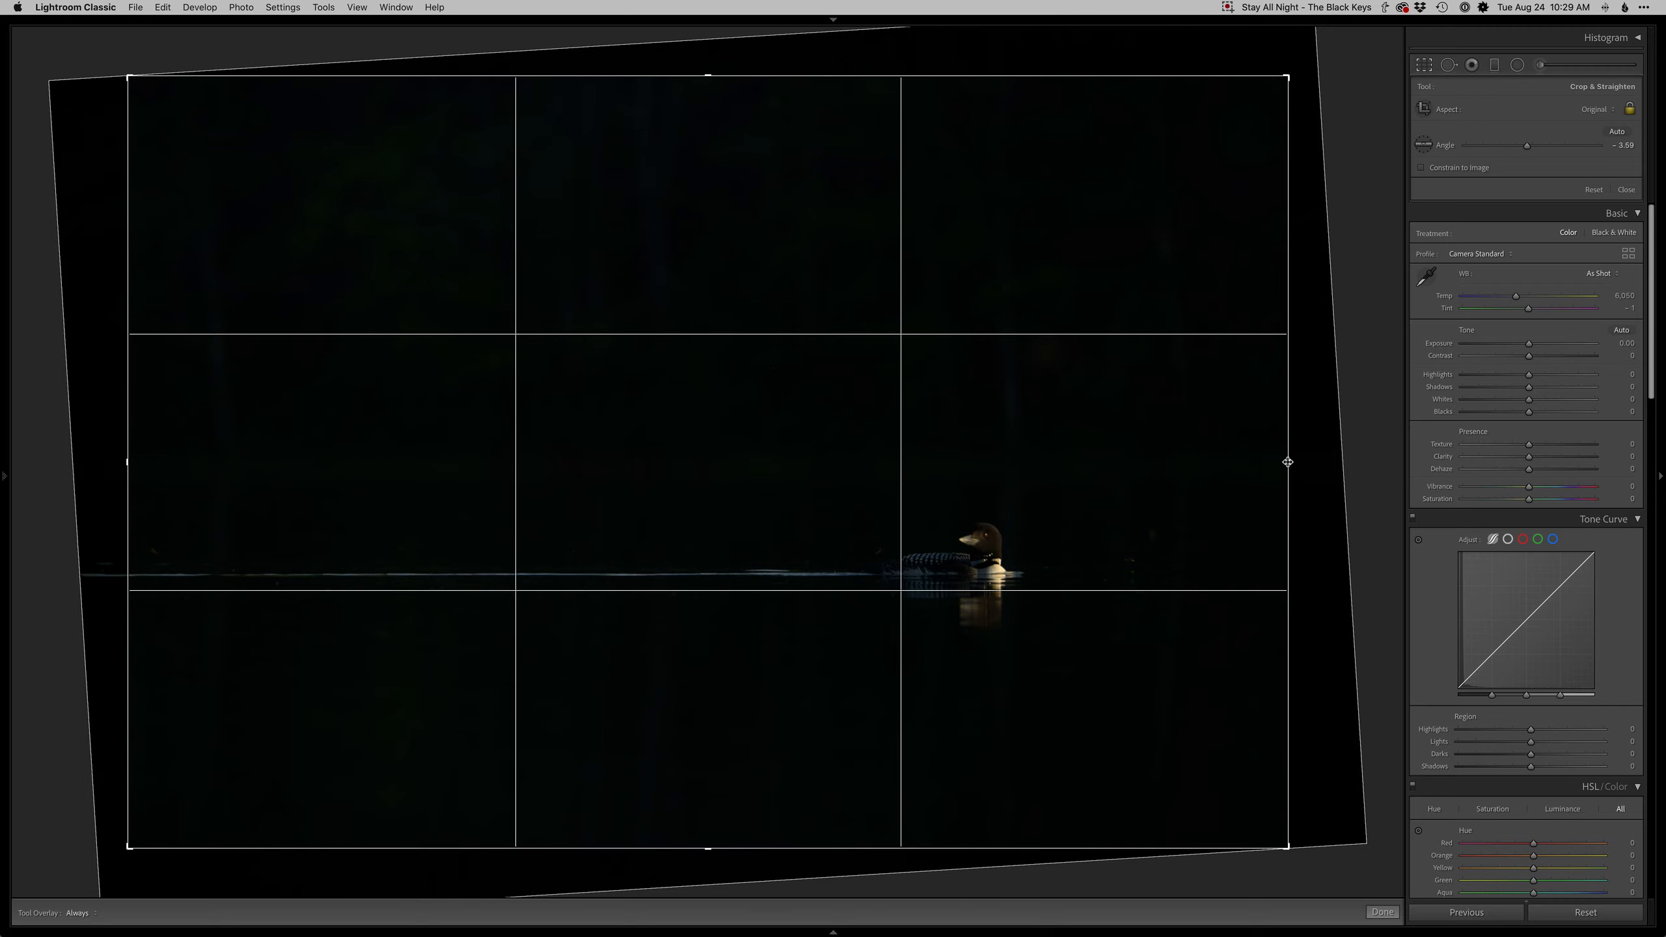
left_click_drag(1286, 461, 1067, 591)
key("Return")
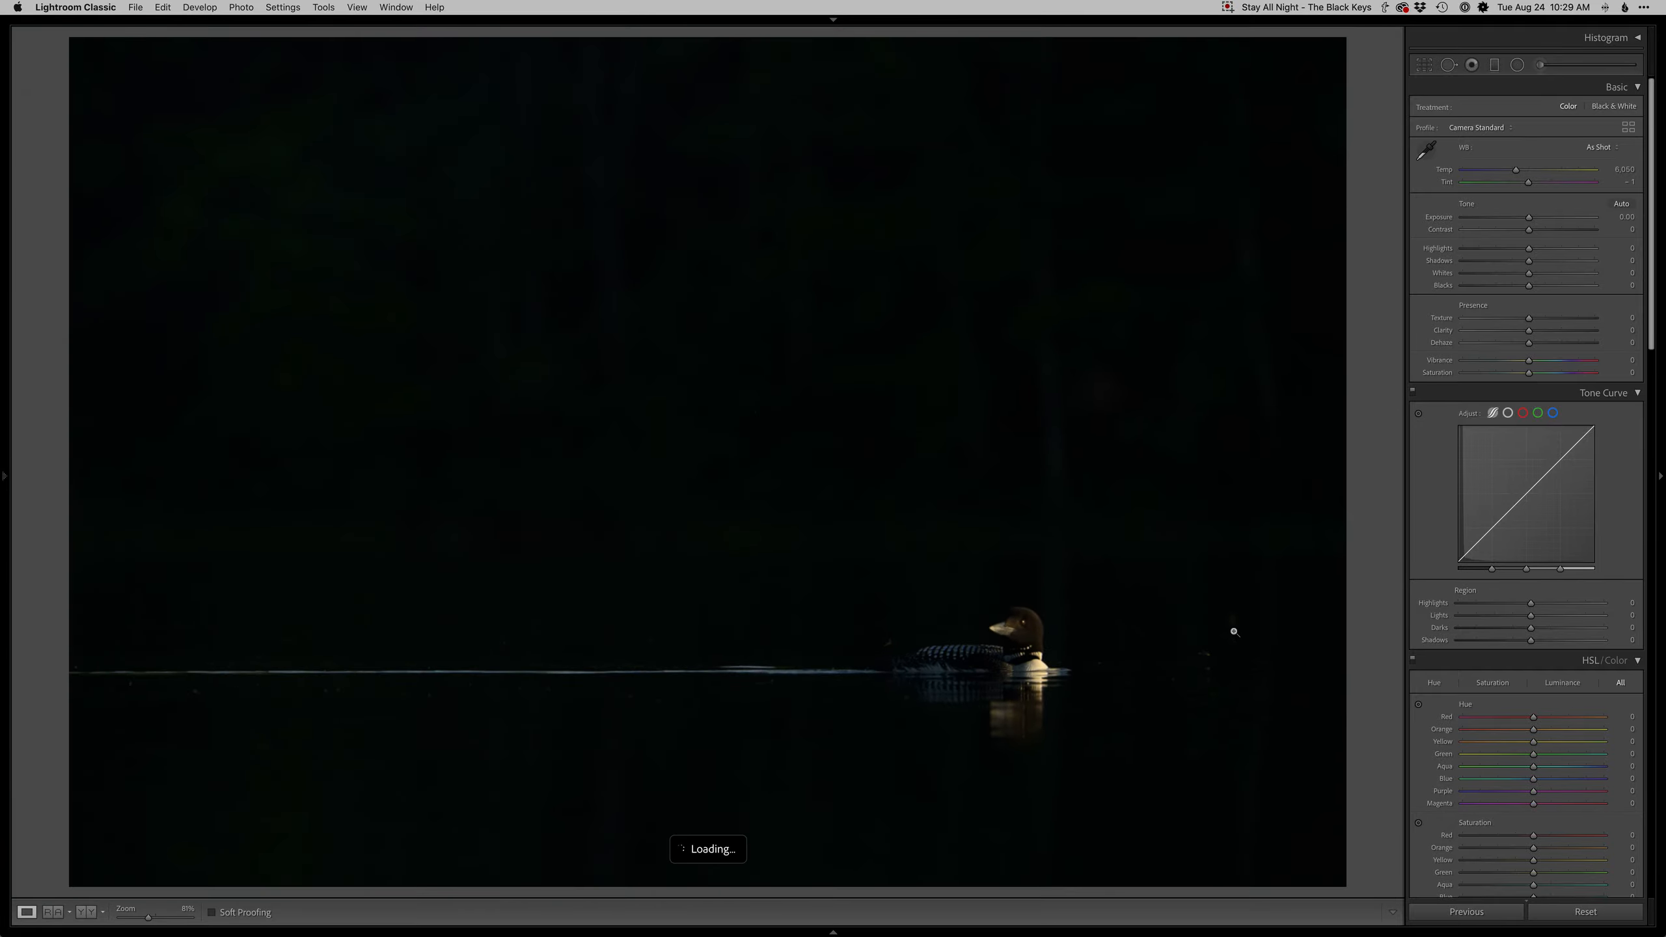
- Preview the image with temporarily raised exposure, reset it, and zoom in to inspect the loon
left_click_drag(1529, 217, 1547, 220)
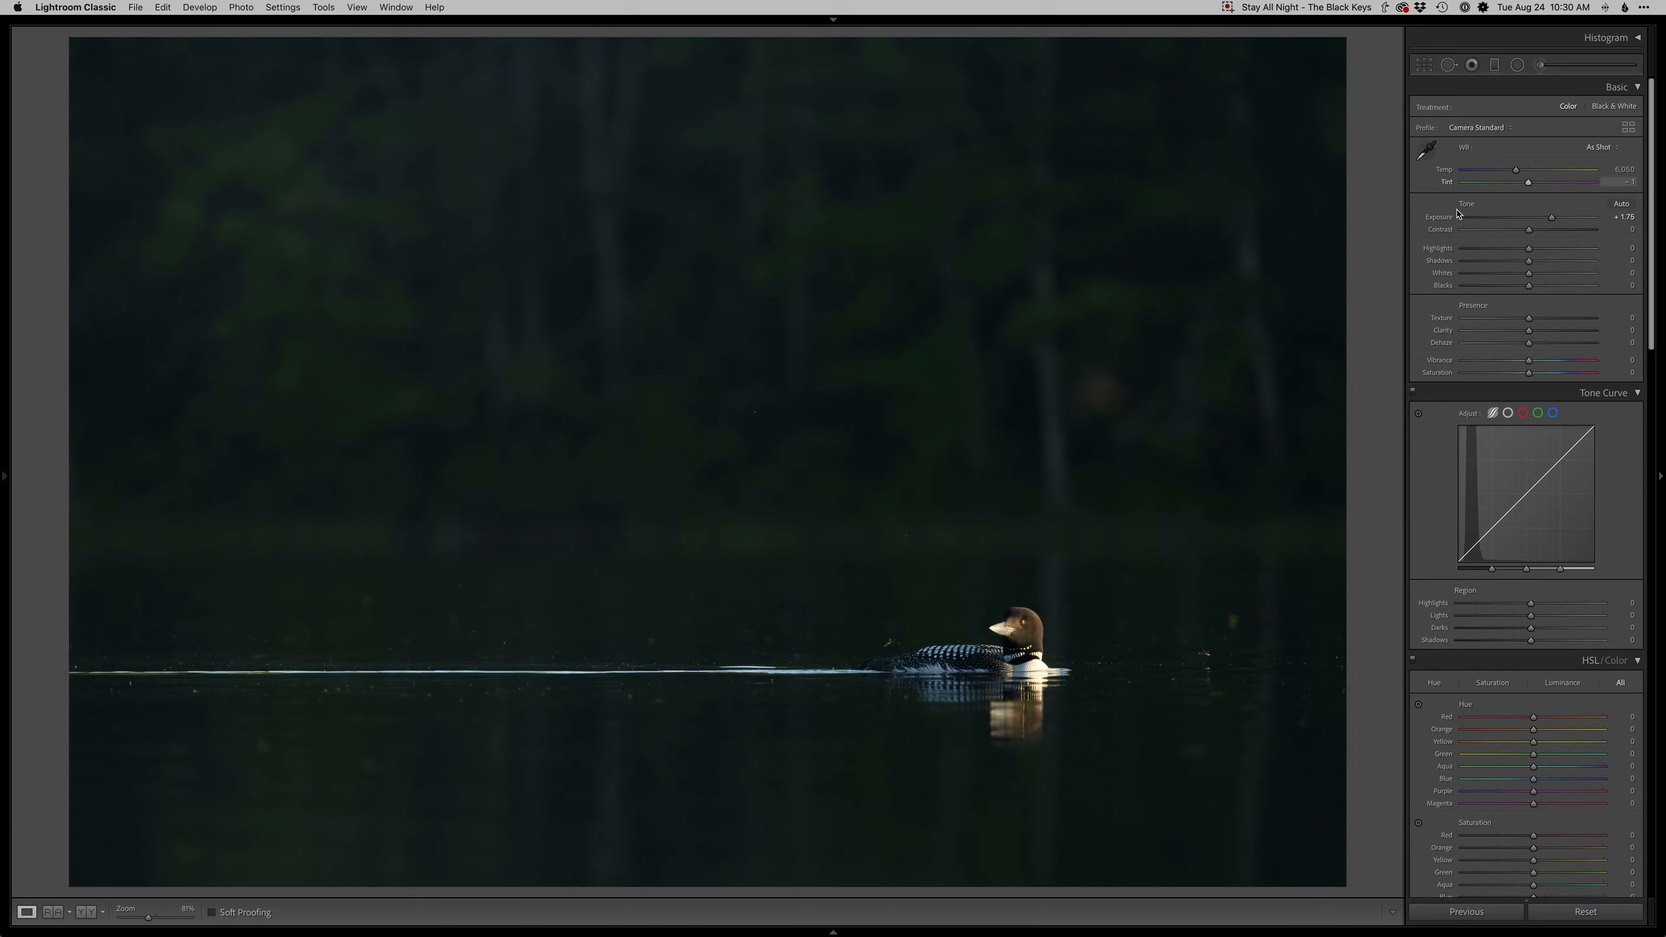
double_click(1445, 220)
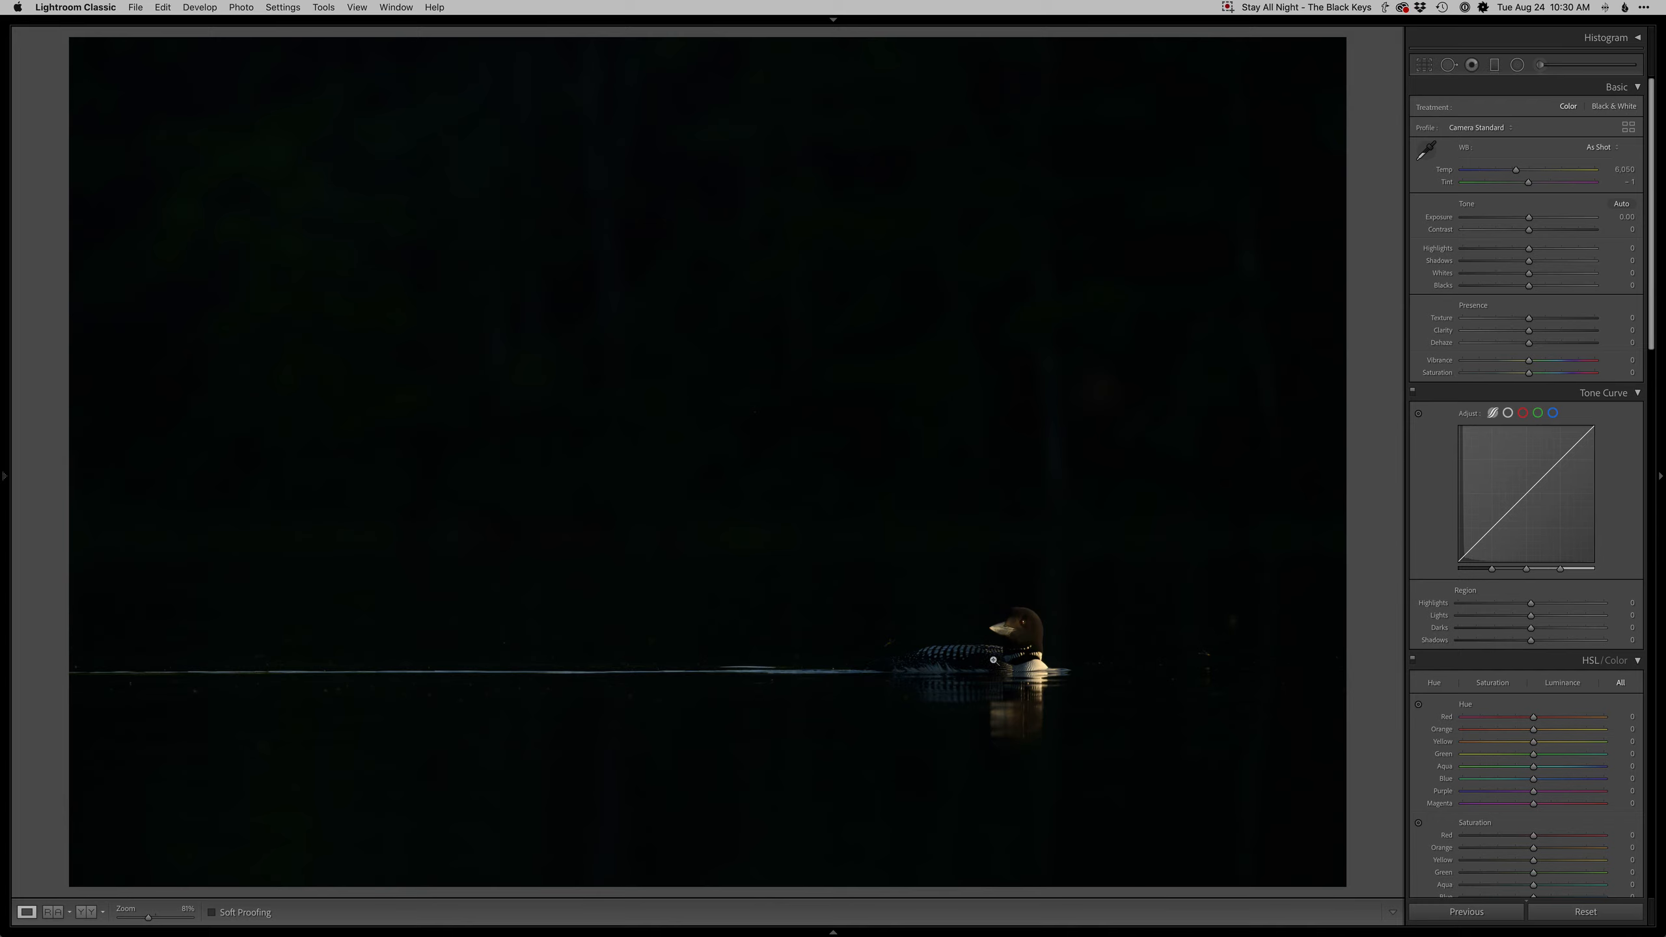
left_click(959, 656)
left_click(959, 656)
left_click(959, 656)
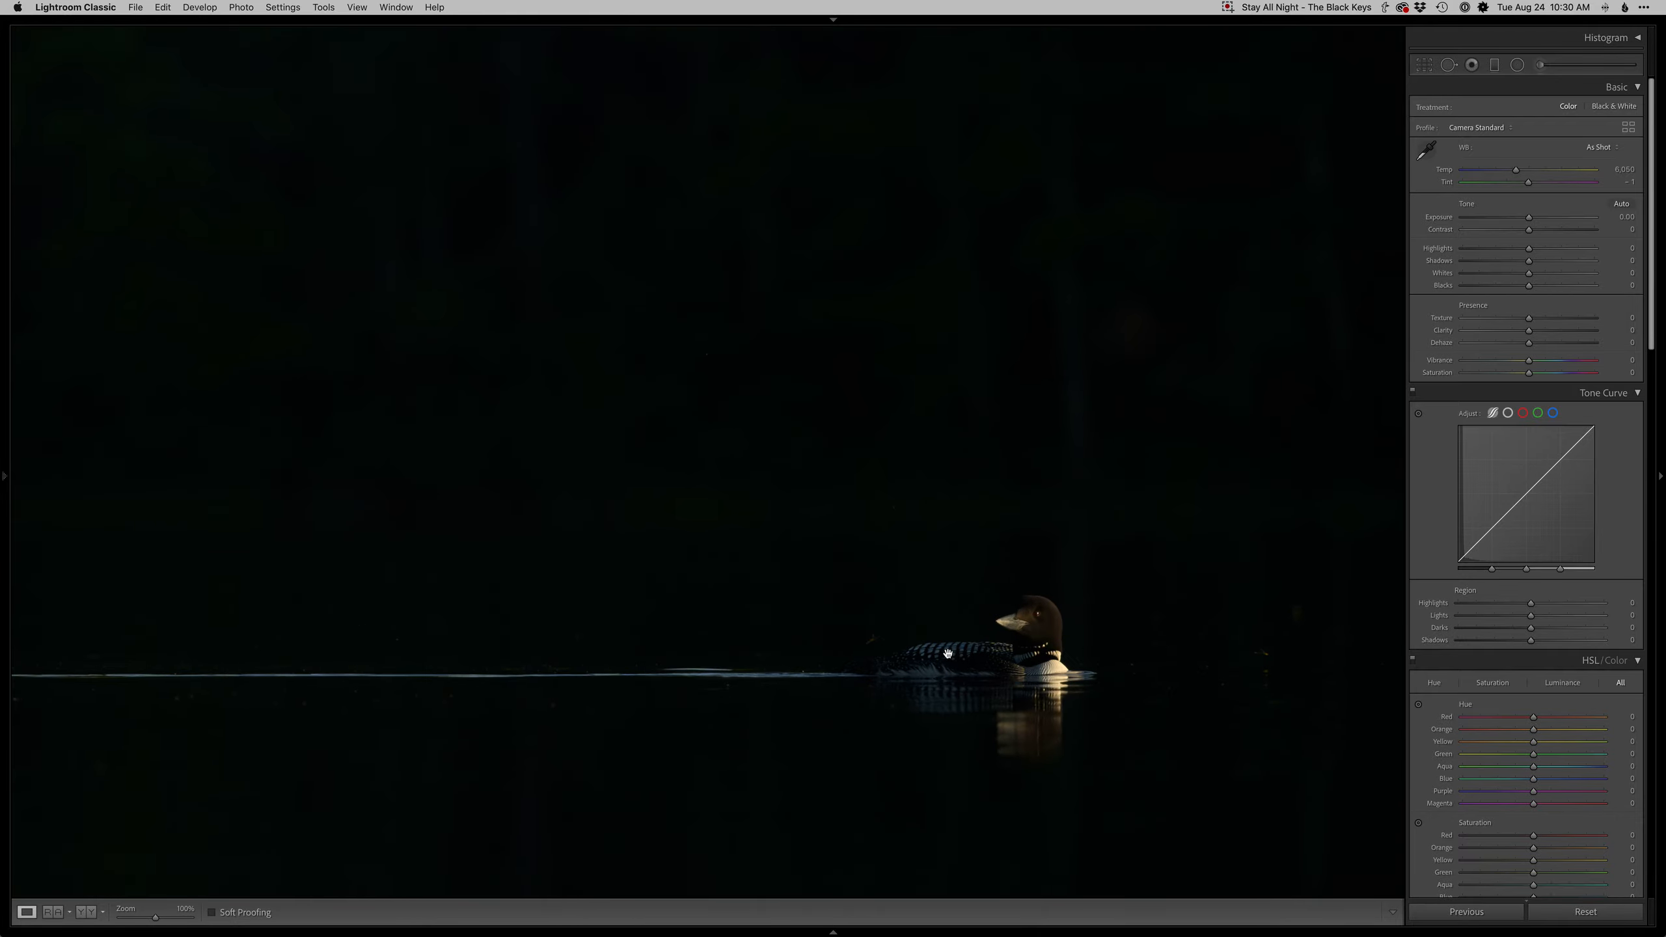
left_click(948, 658)
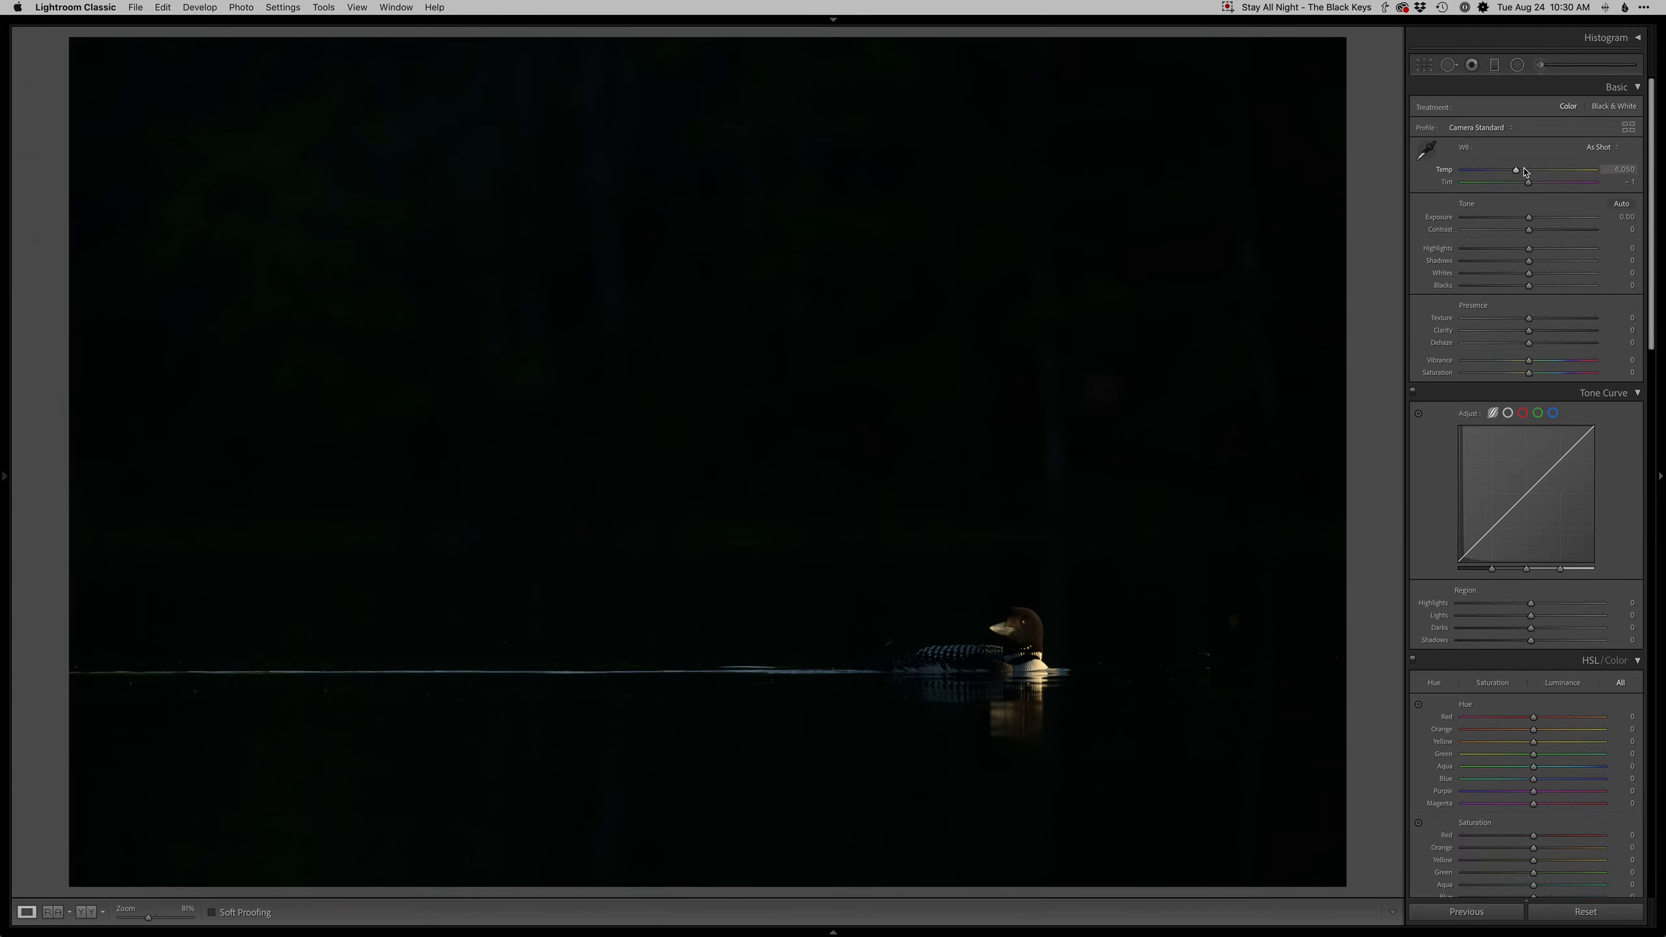
- Set the white balance temperature to 6,995 and raise the tone curve Lights to +30
left_click_drag(1525, 171, 1528, 171)
left_click_drag(1530, 615, 1553, 616)
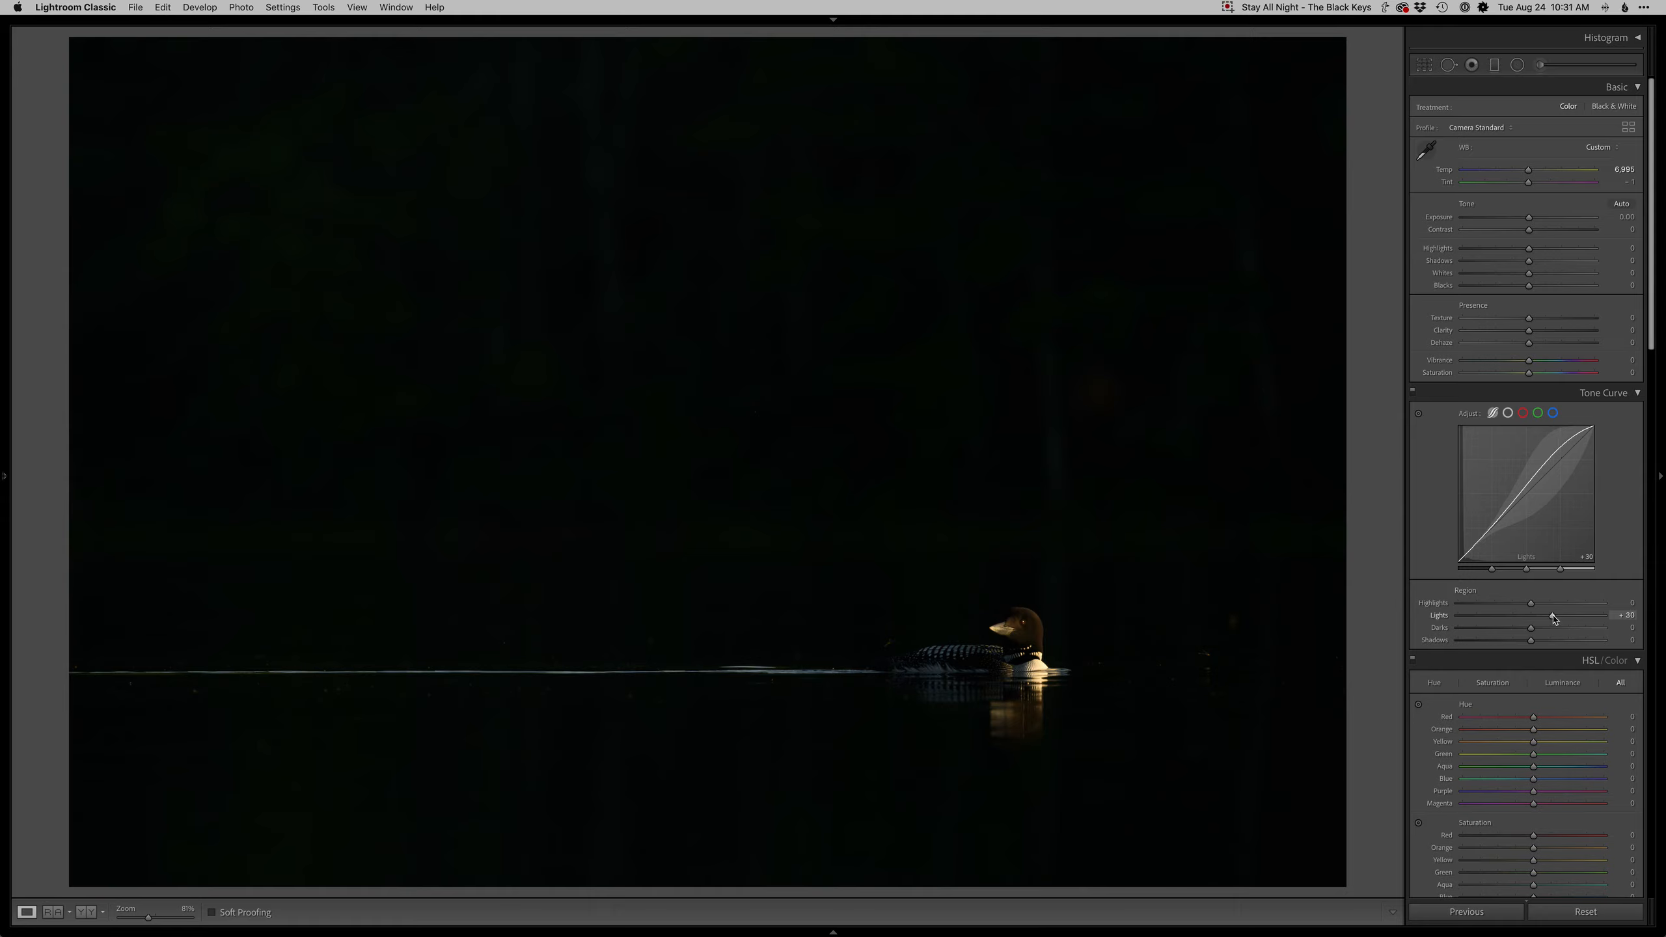
- Set Highlights to +28 and Exposure to +0.25
left_click(1549, 248)
left_click_drag(1550, 251, 1548, 254)
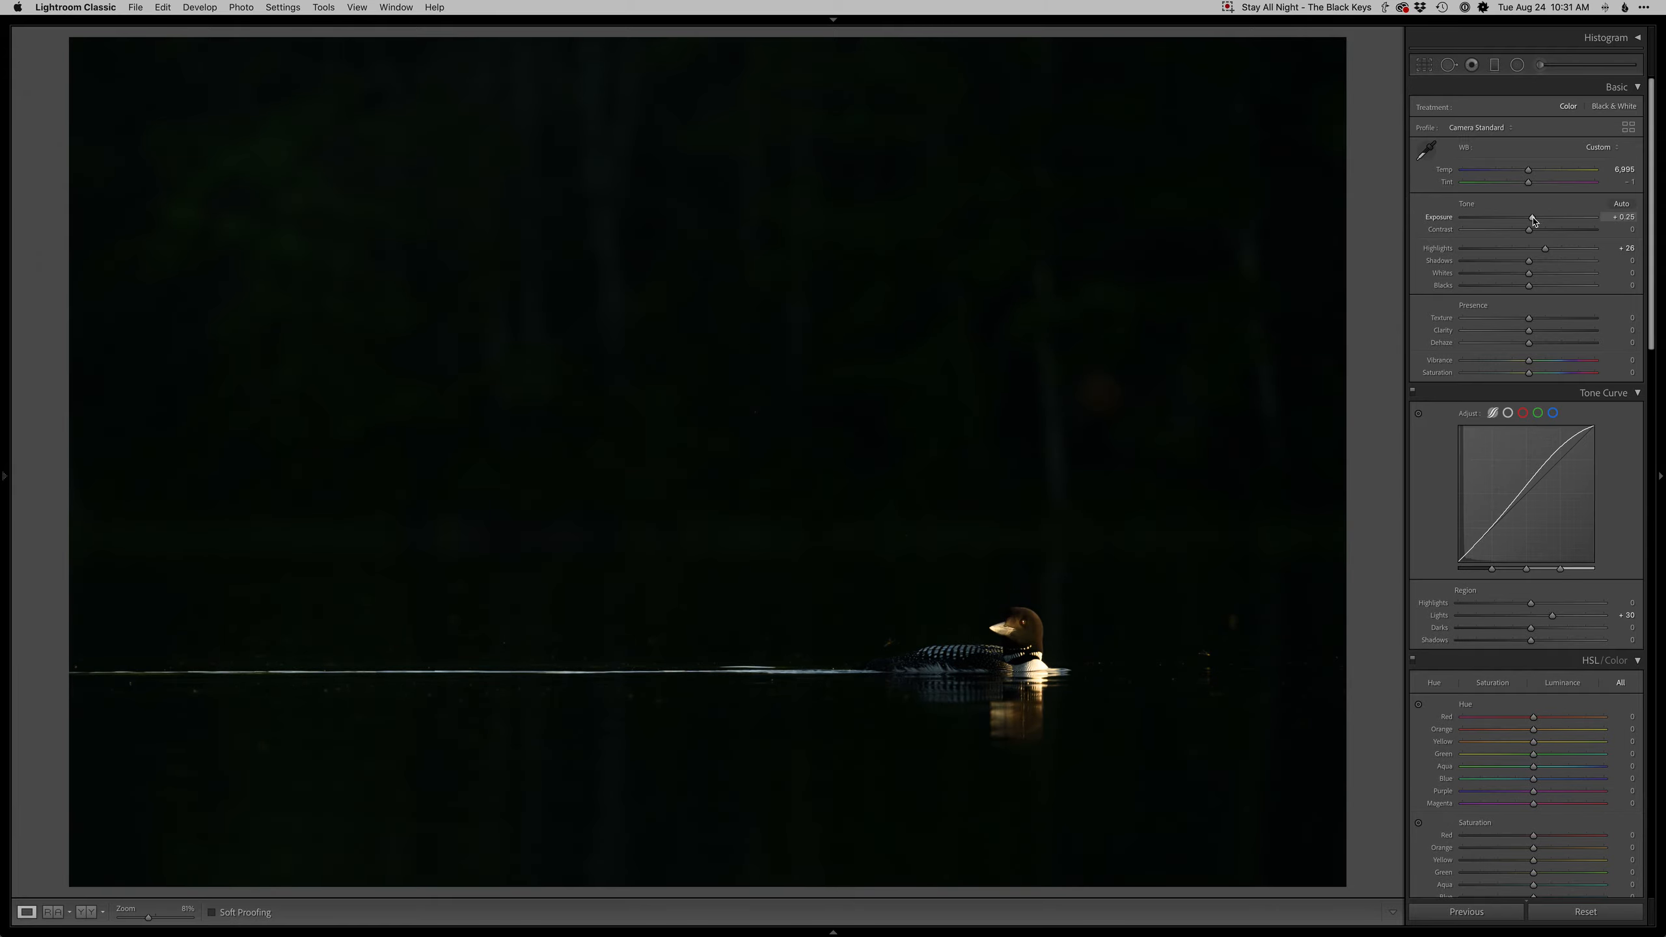
- Zoom in on the loon, undo the last exposure change, and zoom back out
left_click(1017, 628)
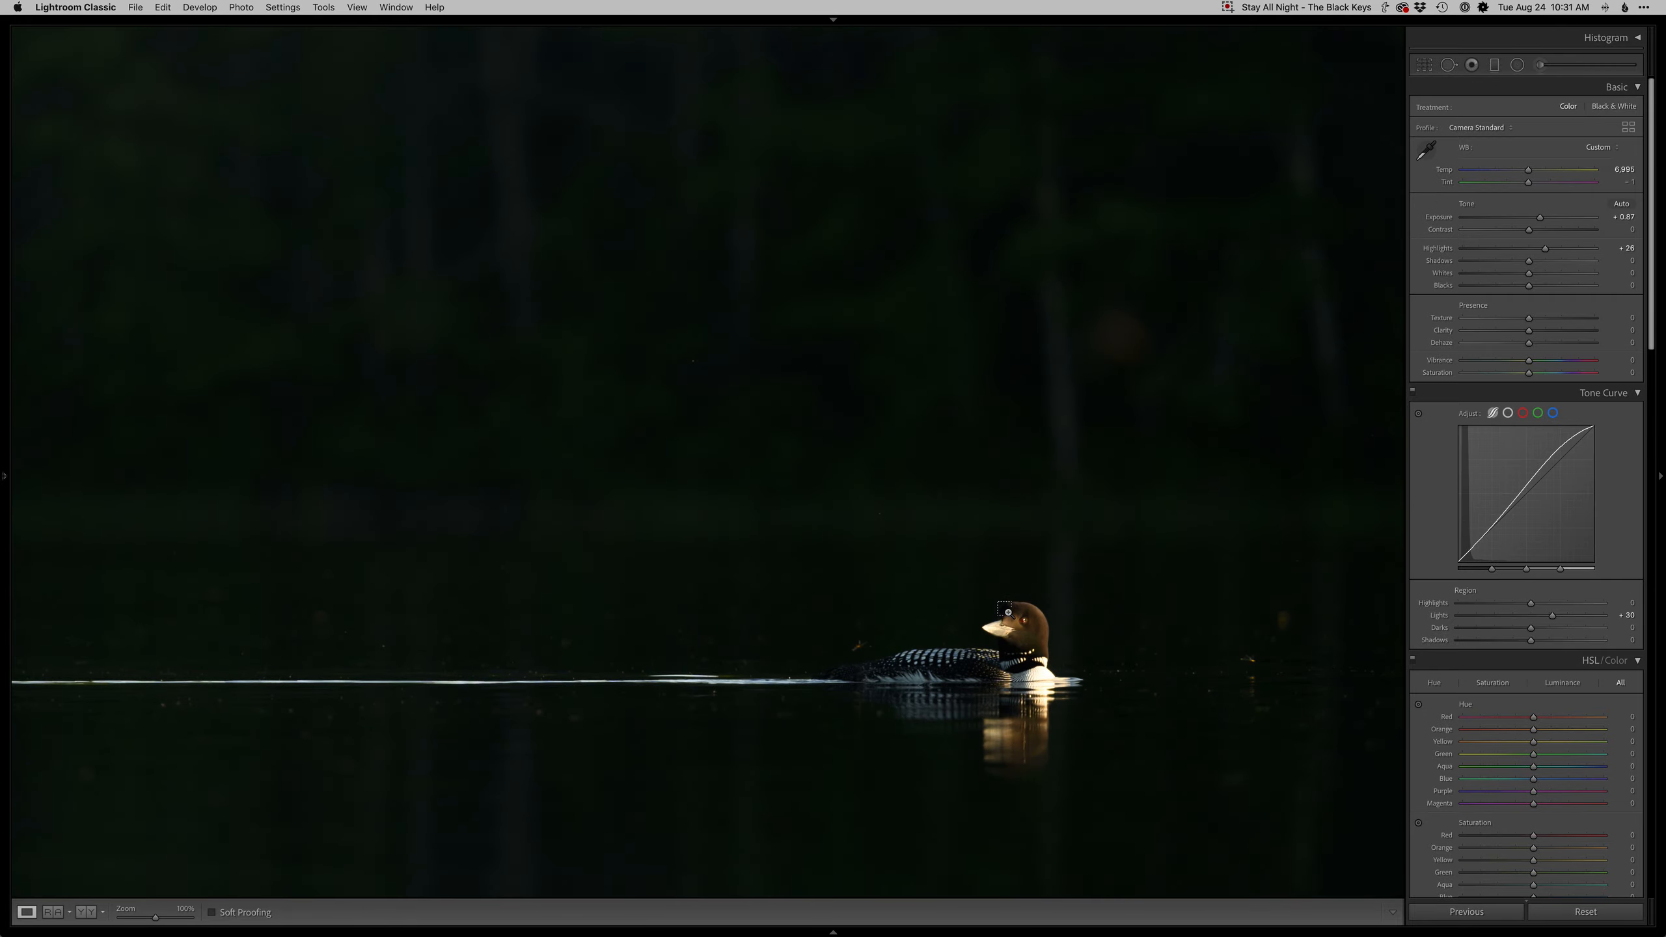
key("super+z")
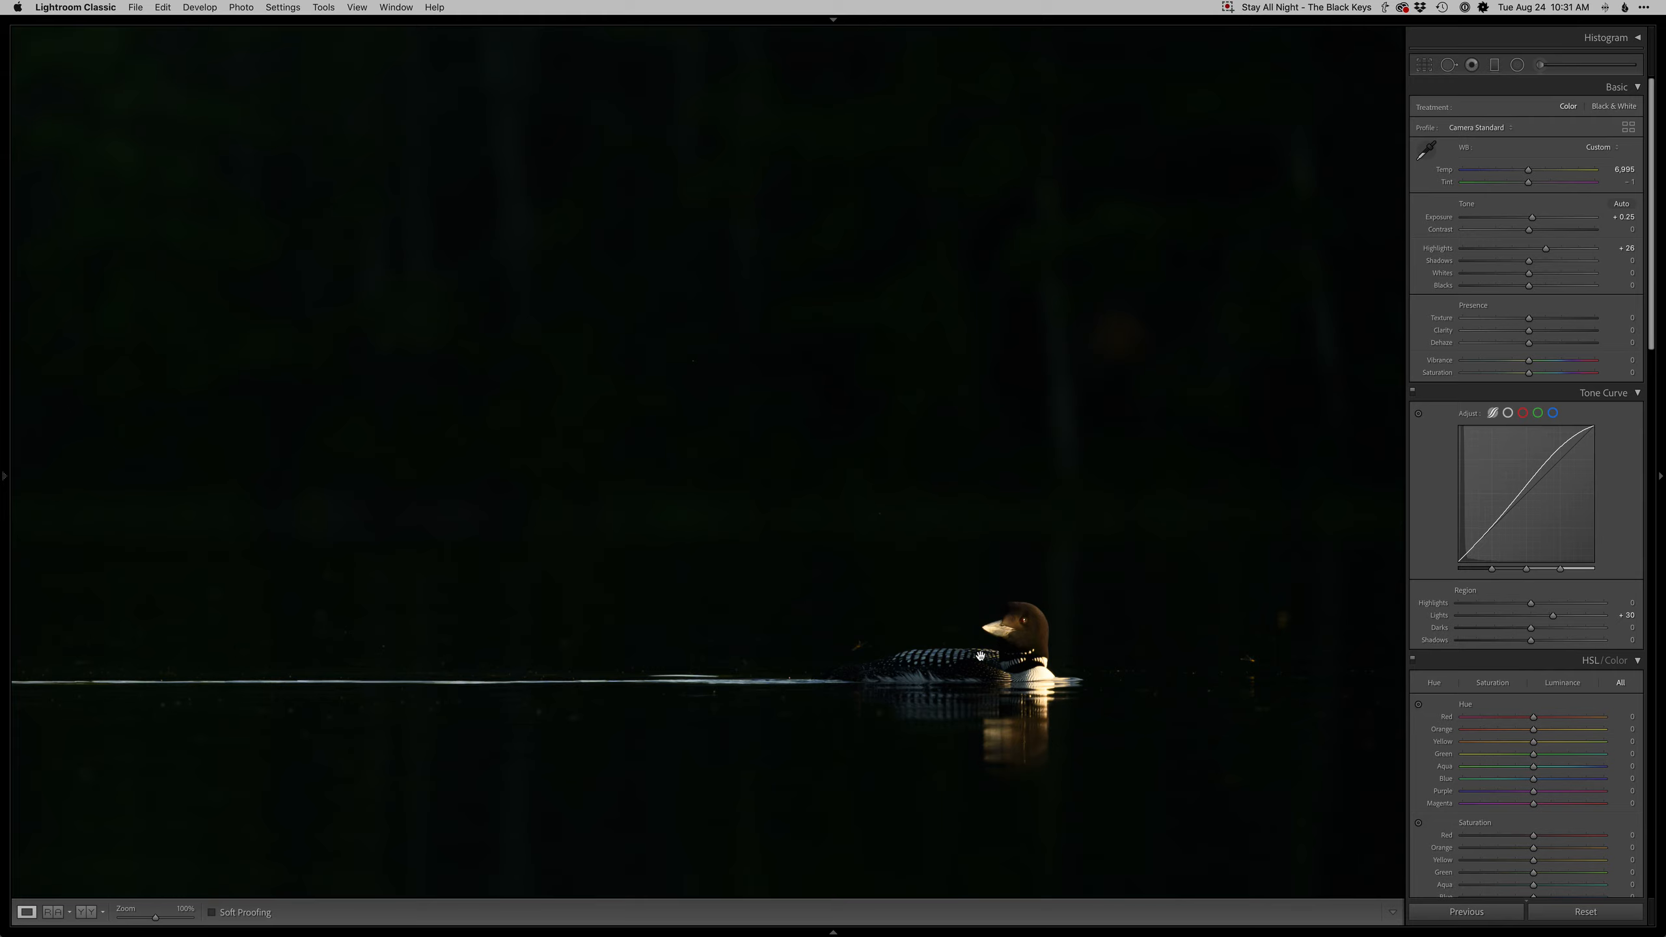
left_click(1009, 659)
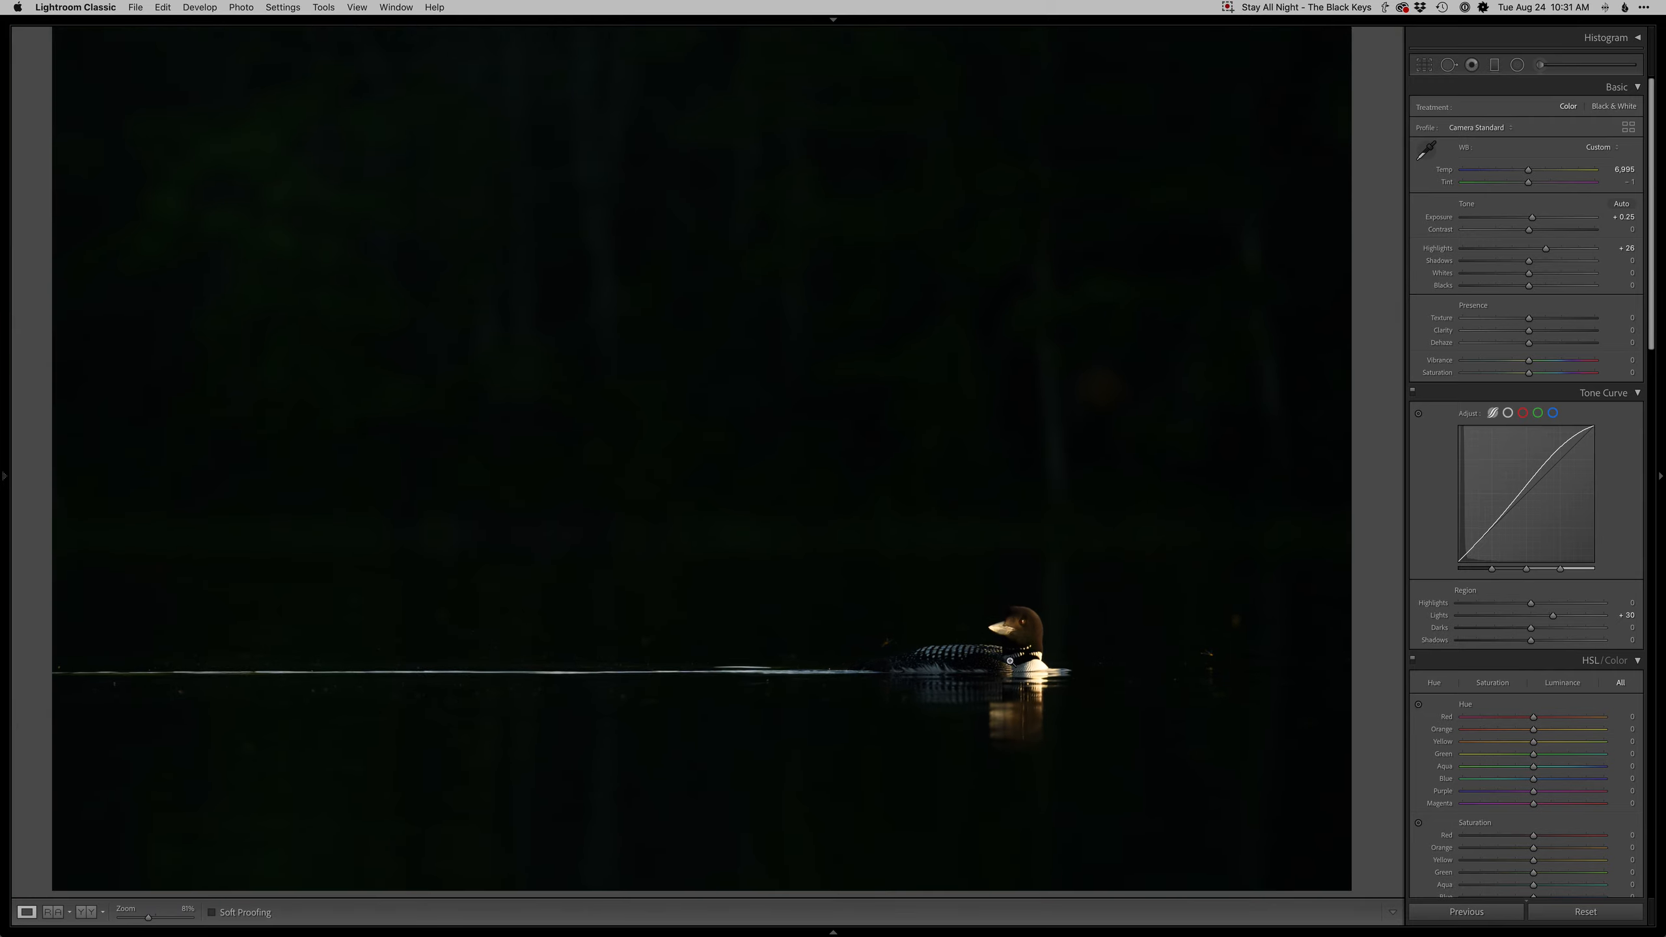
- Draw a wide radial filter across the waterline and set its exposure to -0.59
left_click(1519, 65)
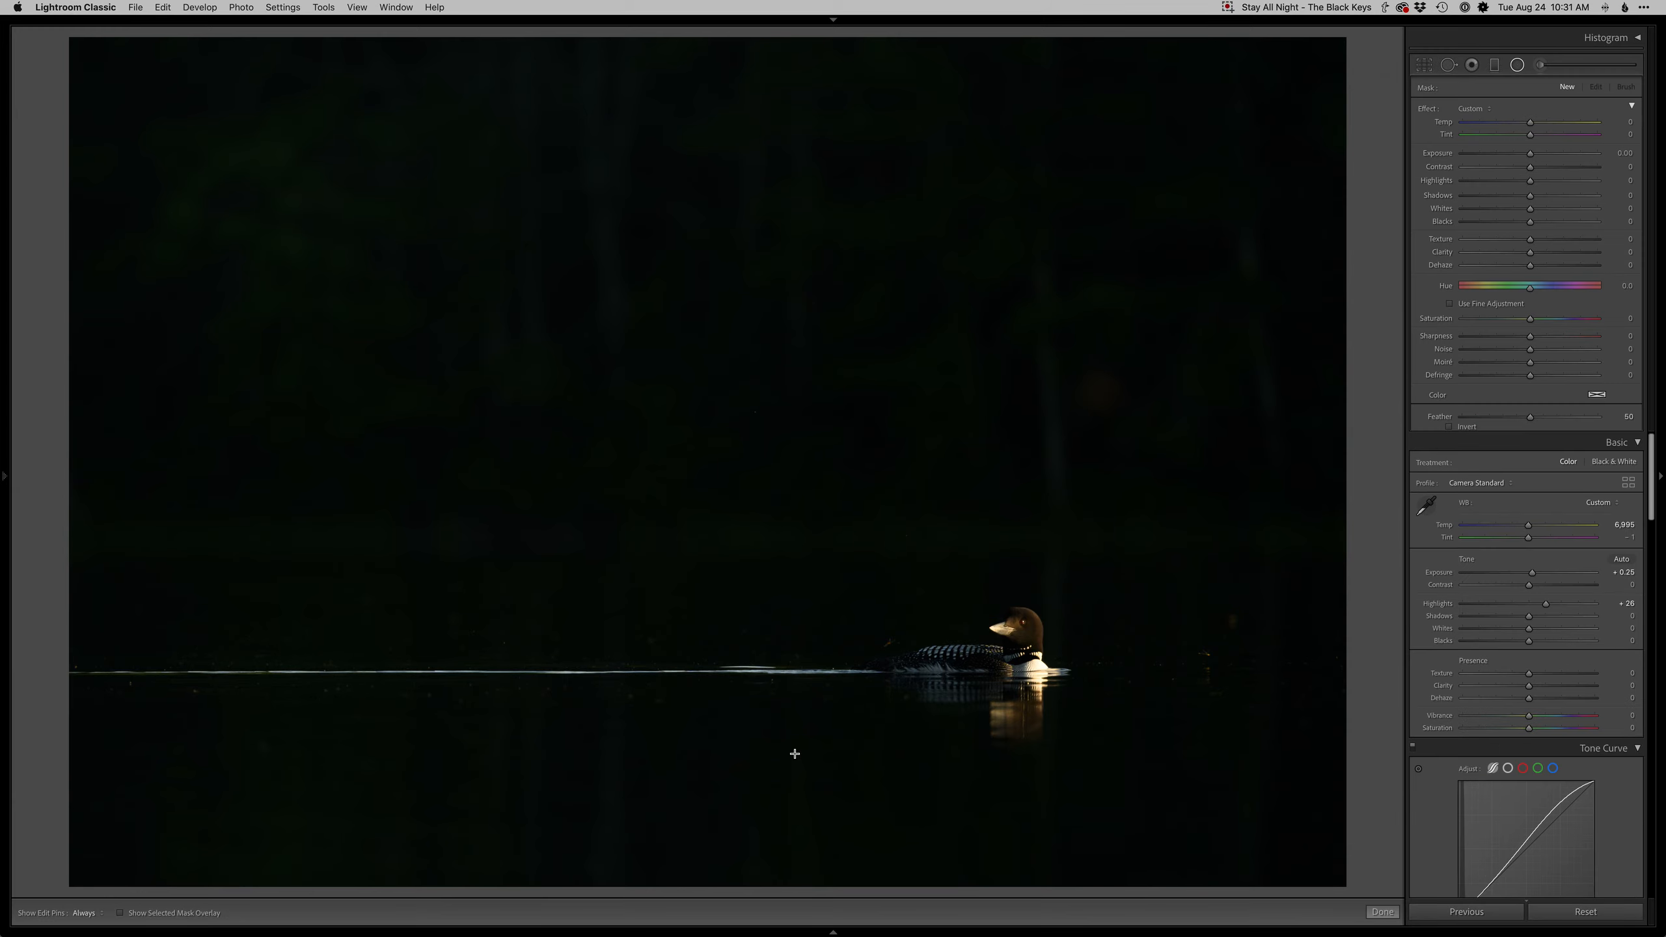
left_click_drag(806, 649, 1416, 769)
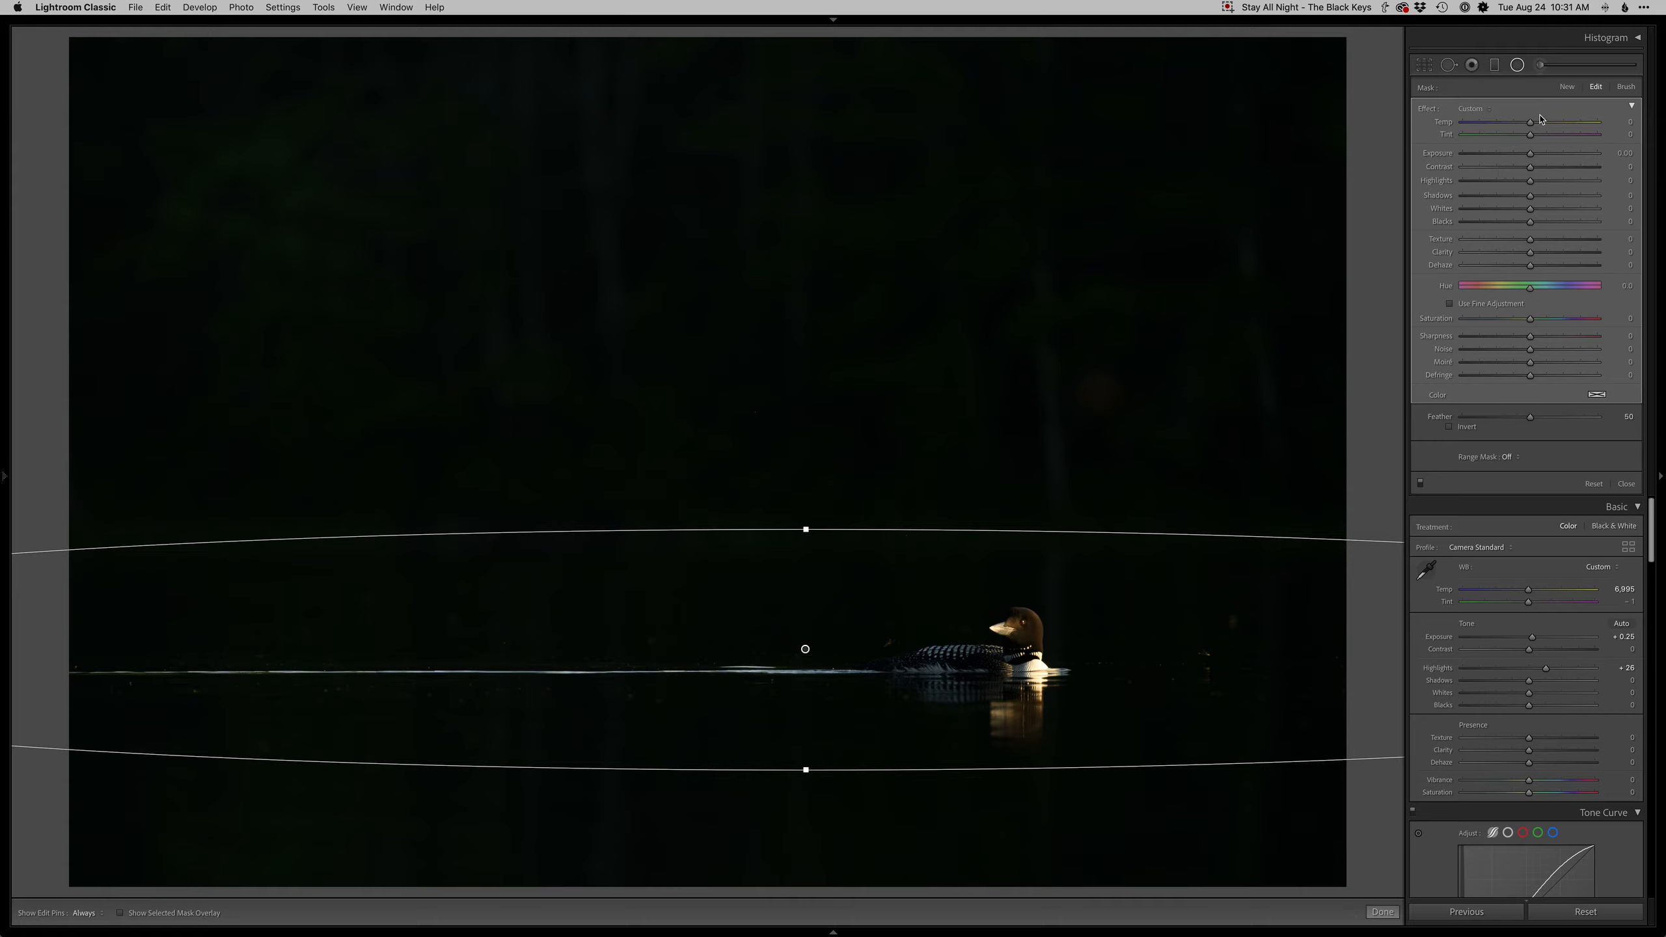
left_click_drag(1529, 153, 1521, 158)
- Enlarge the radial filter vertically and close the radial filter tool
left_click_drag(807, 529, 808, 483)
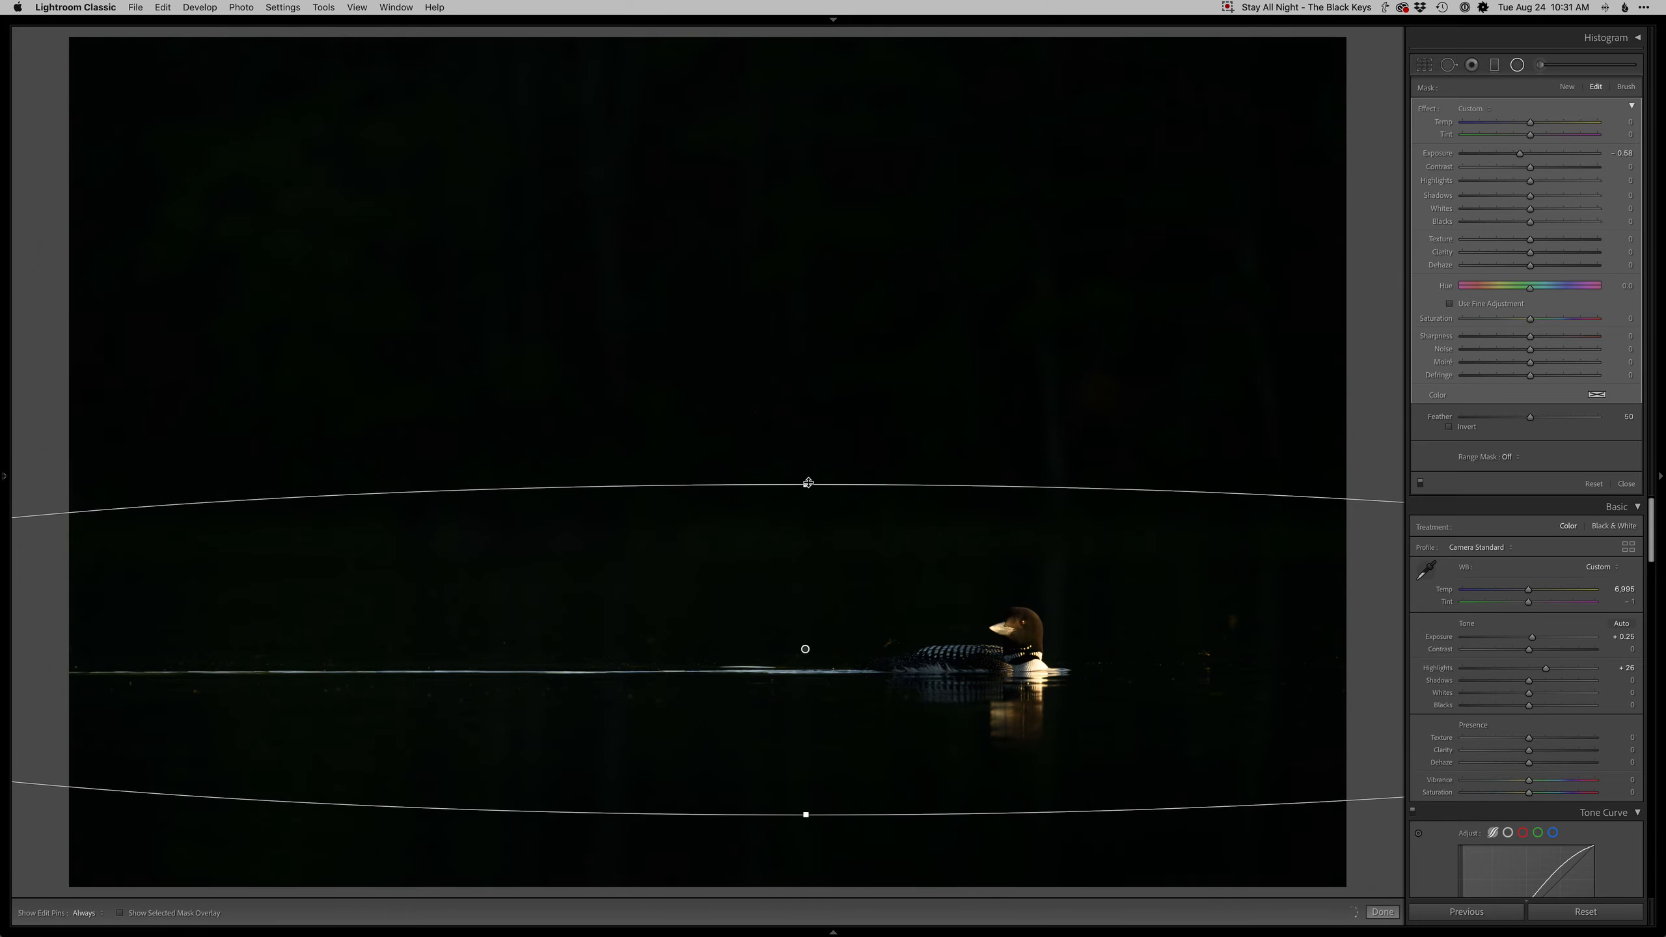
key("shift+m")
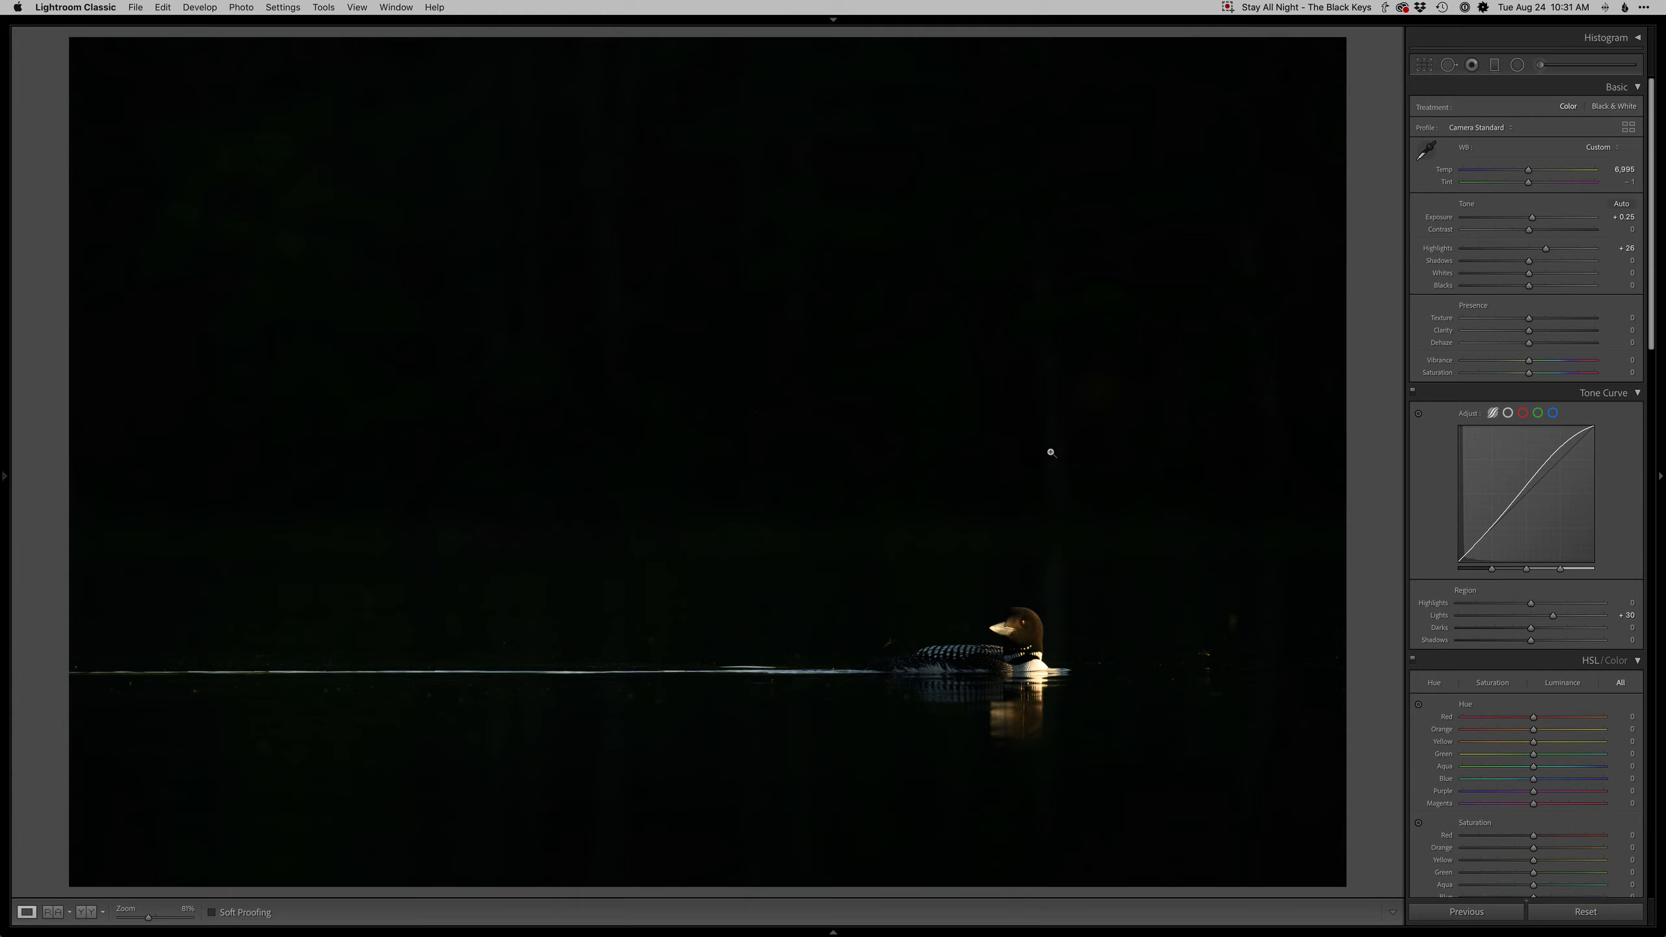
- Open the photo in Photoshop and add a blank Retouch layer
key("super+e")
key("super+e")
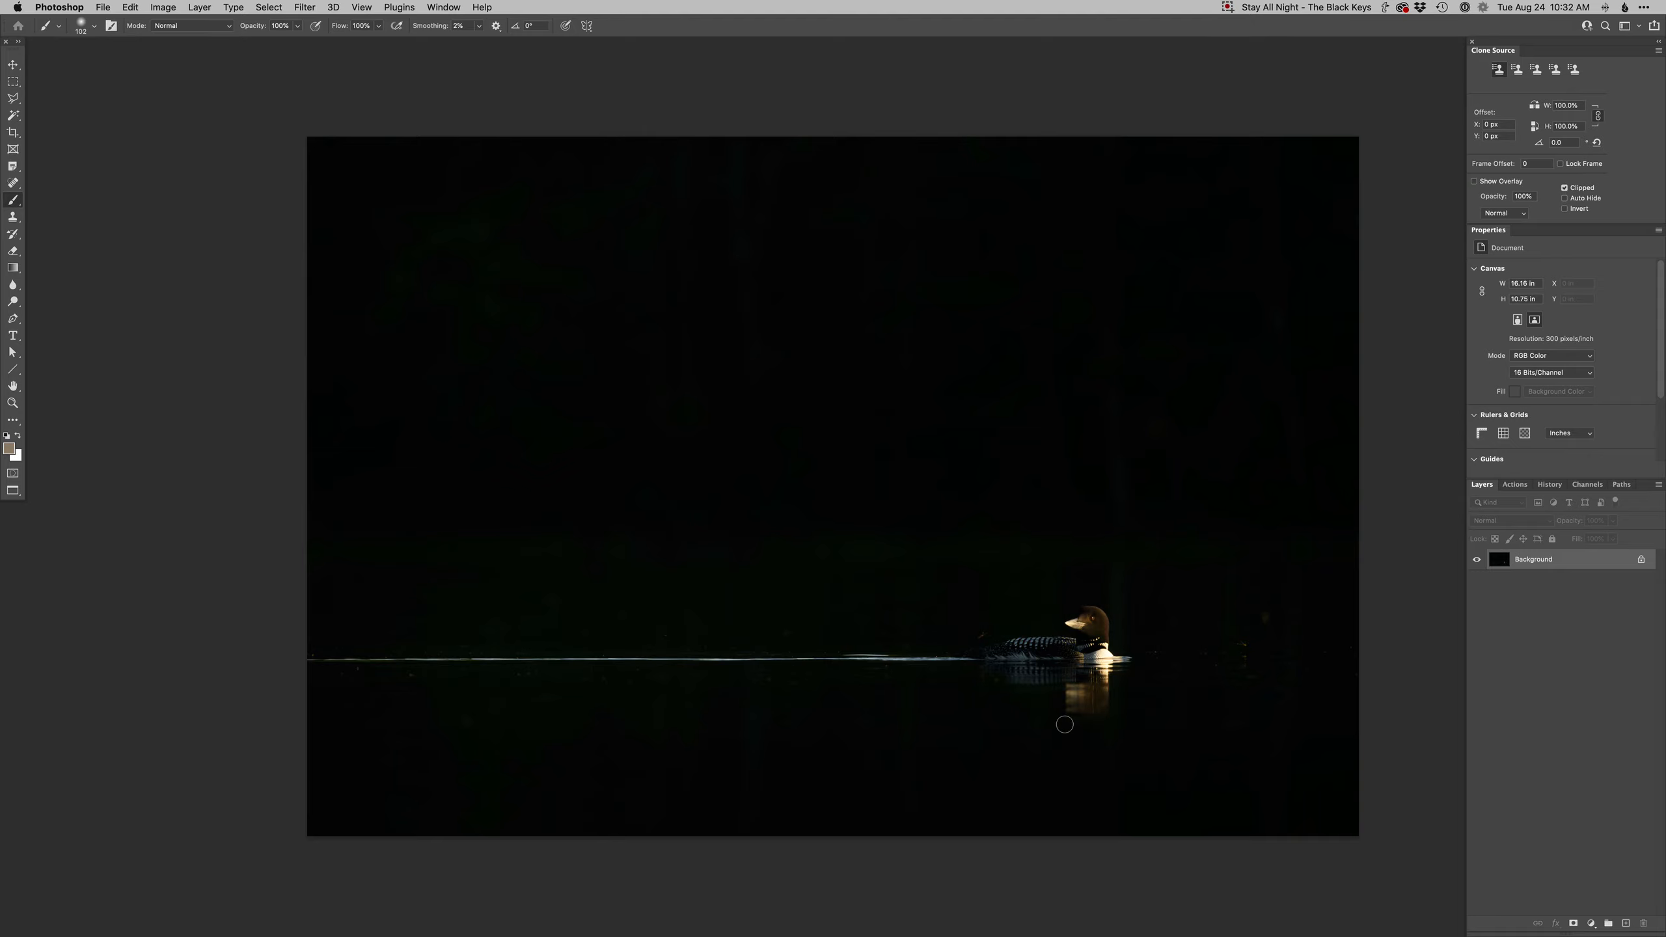
key("F2")
- Zoom in and spot-heal small specks around the loon on the Retouch layer
key("super+plus")
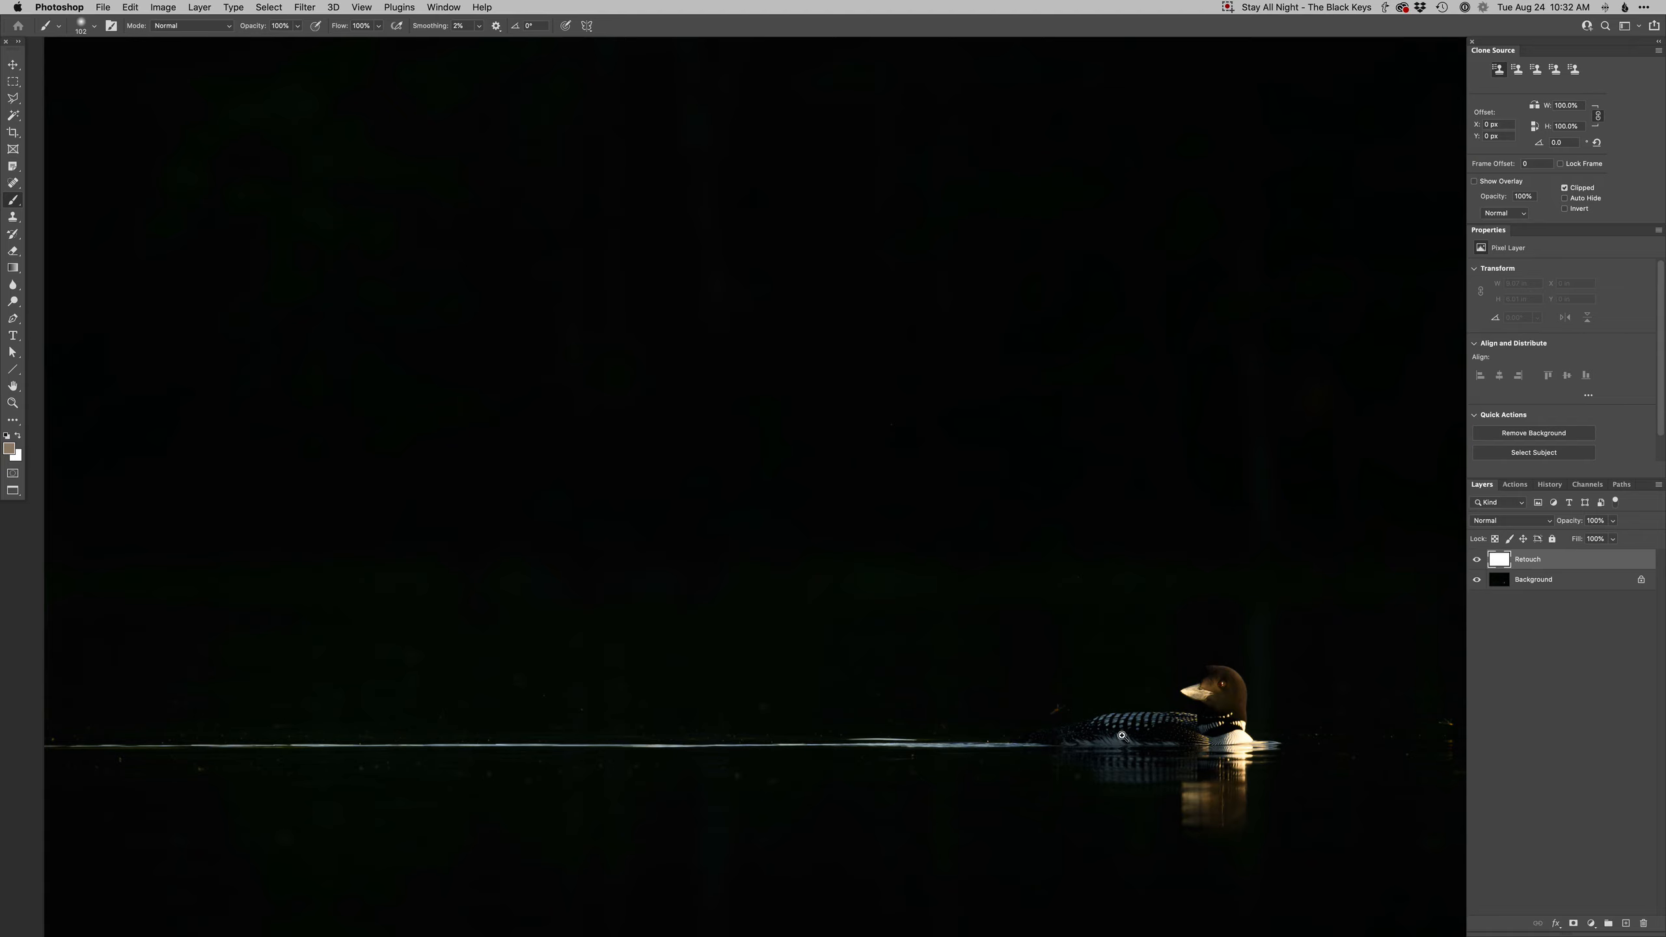
left_click(1132, 733, "super")
left_click_drag(1023, 691, 862, 610)
key("j")
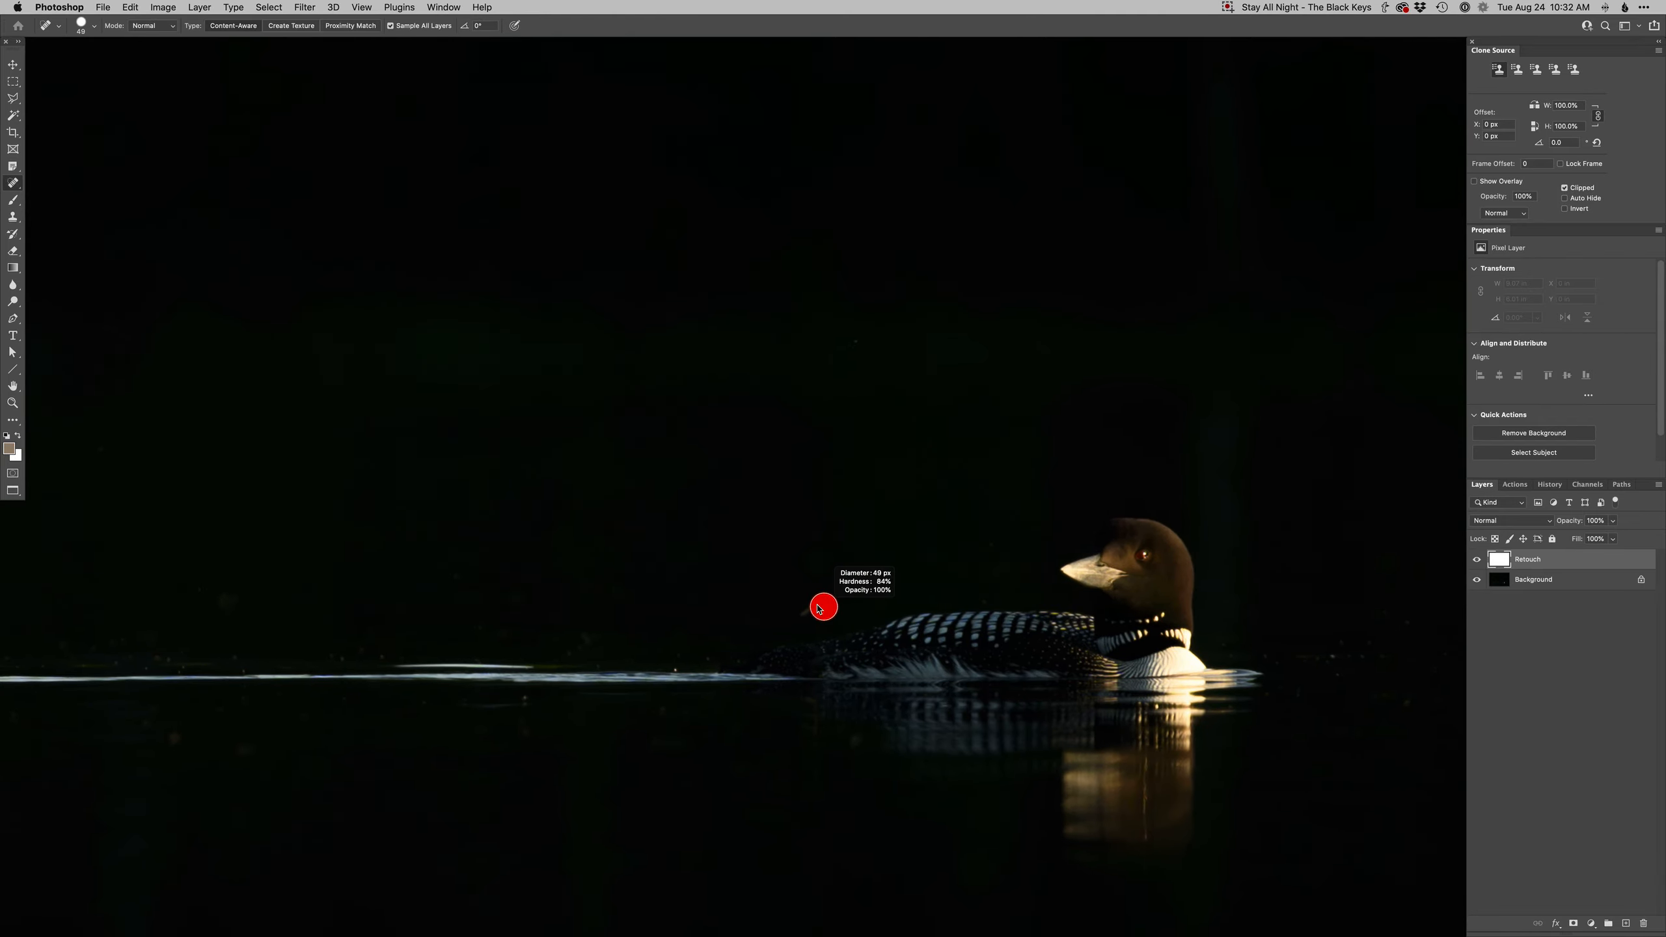
left_click(819, 600)
scroll(820, 600, "right", 10)
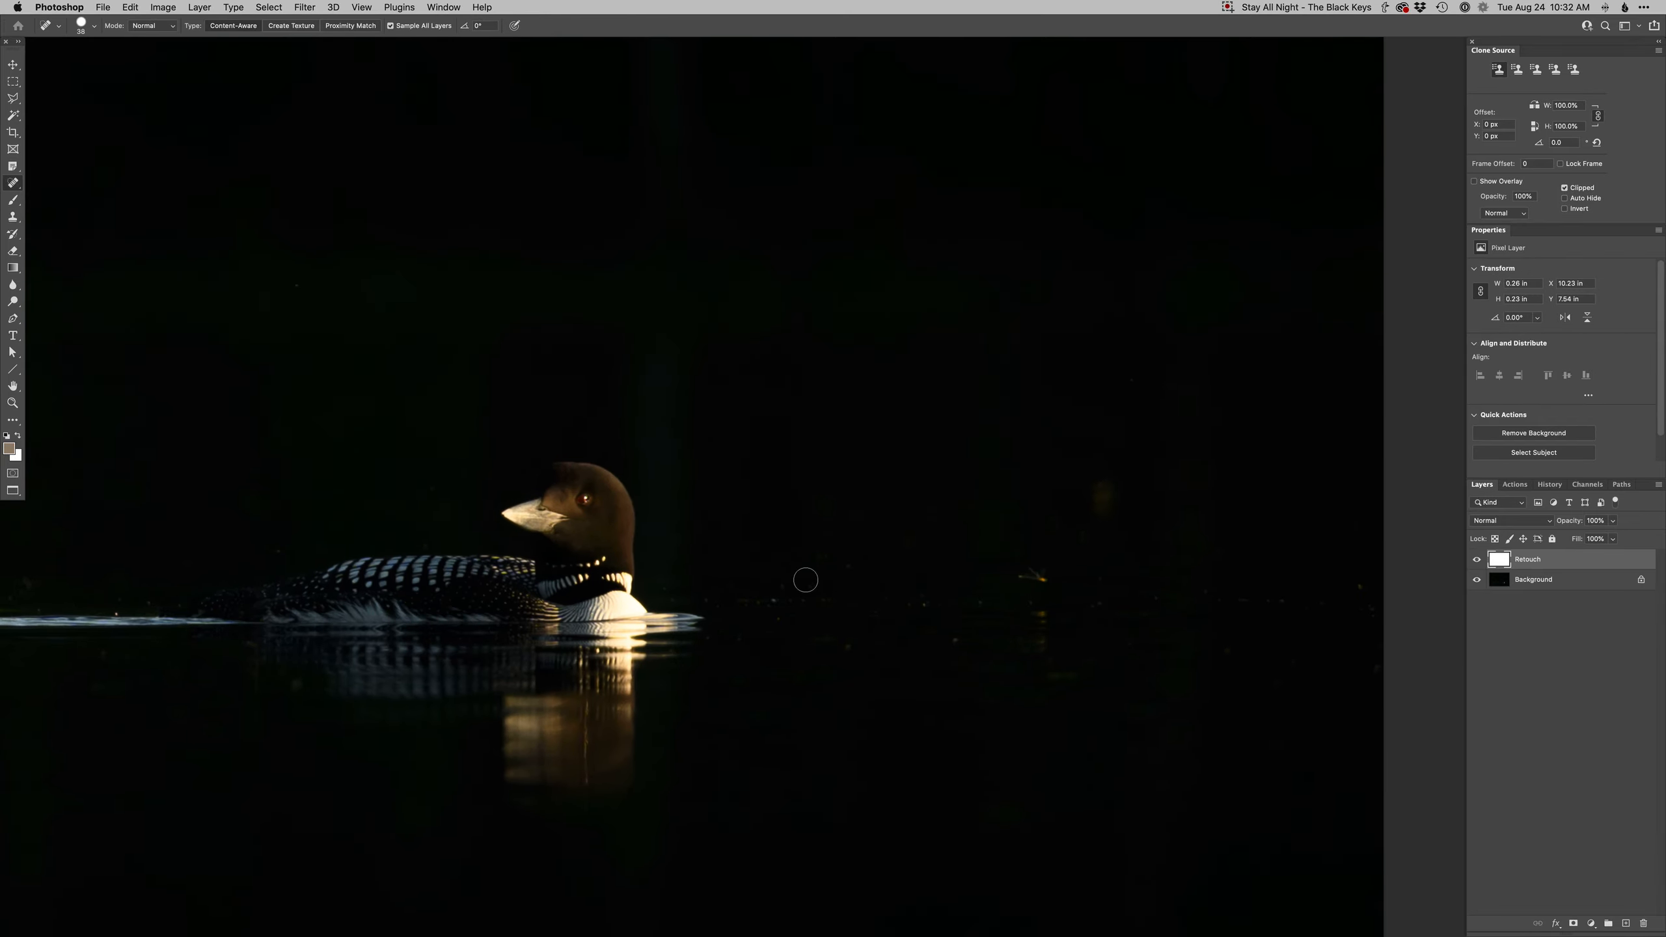
left_click(1038, 578)
left_click(849, 565)
left_click(1097, 495)
left_click(820, 645)
left_click(1051, 675)
left_click_drag(760, 652, 1227, 635)
- Spot-heal the specks along the waterline to the left of the loon
scroll(1227, 635, "left", 10)
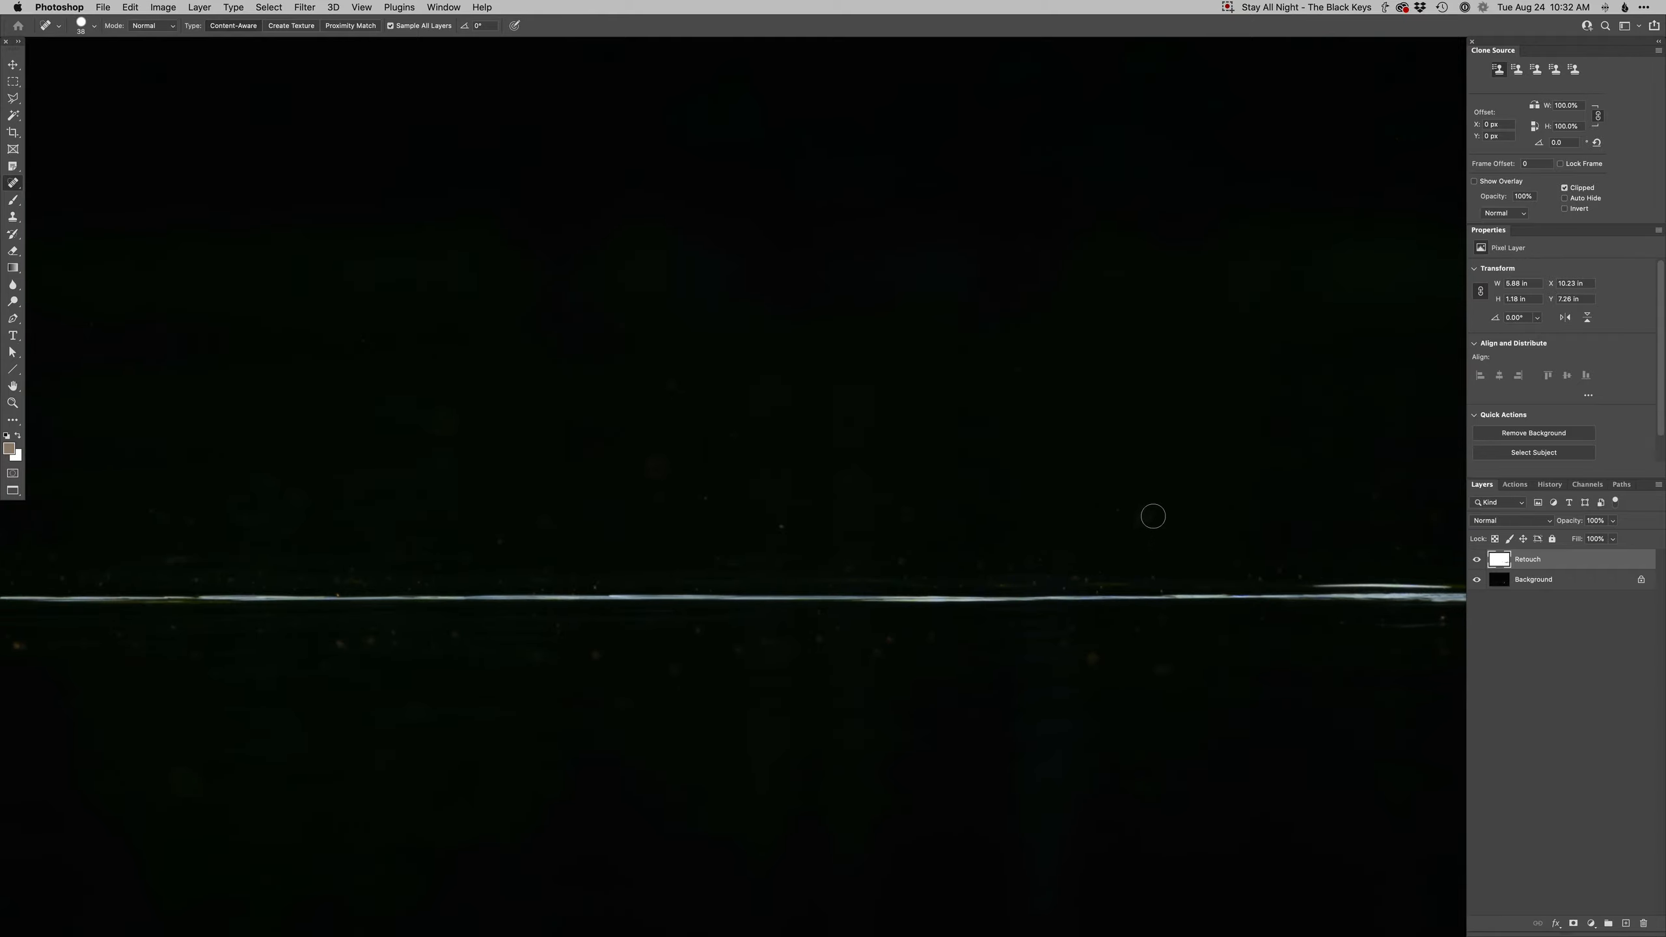
left_click(1103, 645)
left_click(594, 578)
left_click(336, 645)
left_click_drag(466, 630, 497, 634)
left_click_drag(917, 645, 827, 640)
left_click_drag(1146, 670, 1218, 660)
left_click_drag(1469, 621, 1388, 632)
left_click_drag(720, 697, 954, 693)
left_click_drag(1130, 633, 1046, 642)
- Clone out the short bright streak just below the waterline with the Clone Stamp
key("s")
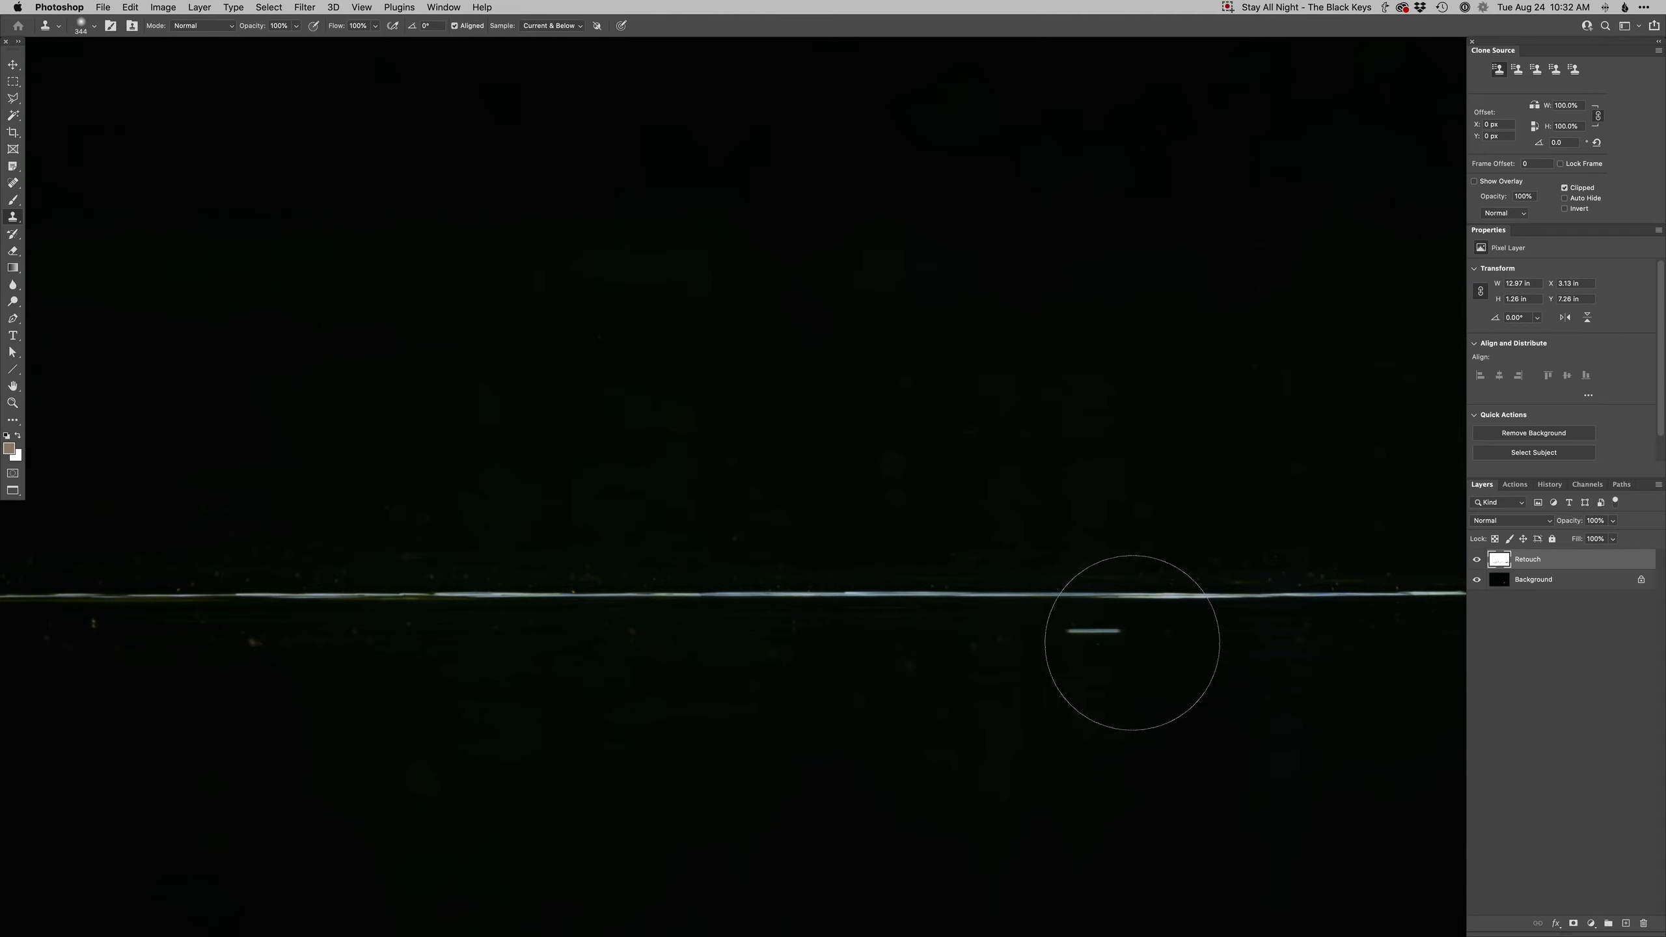
left_click(1176, 629, "alt")
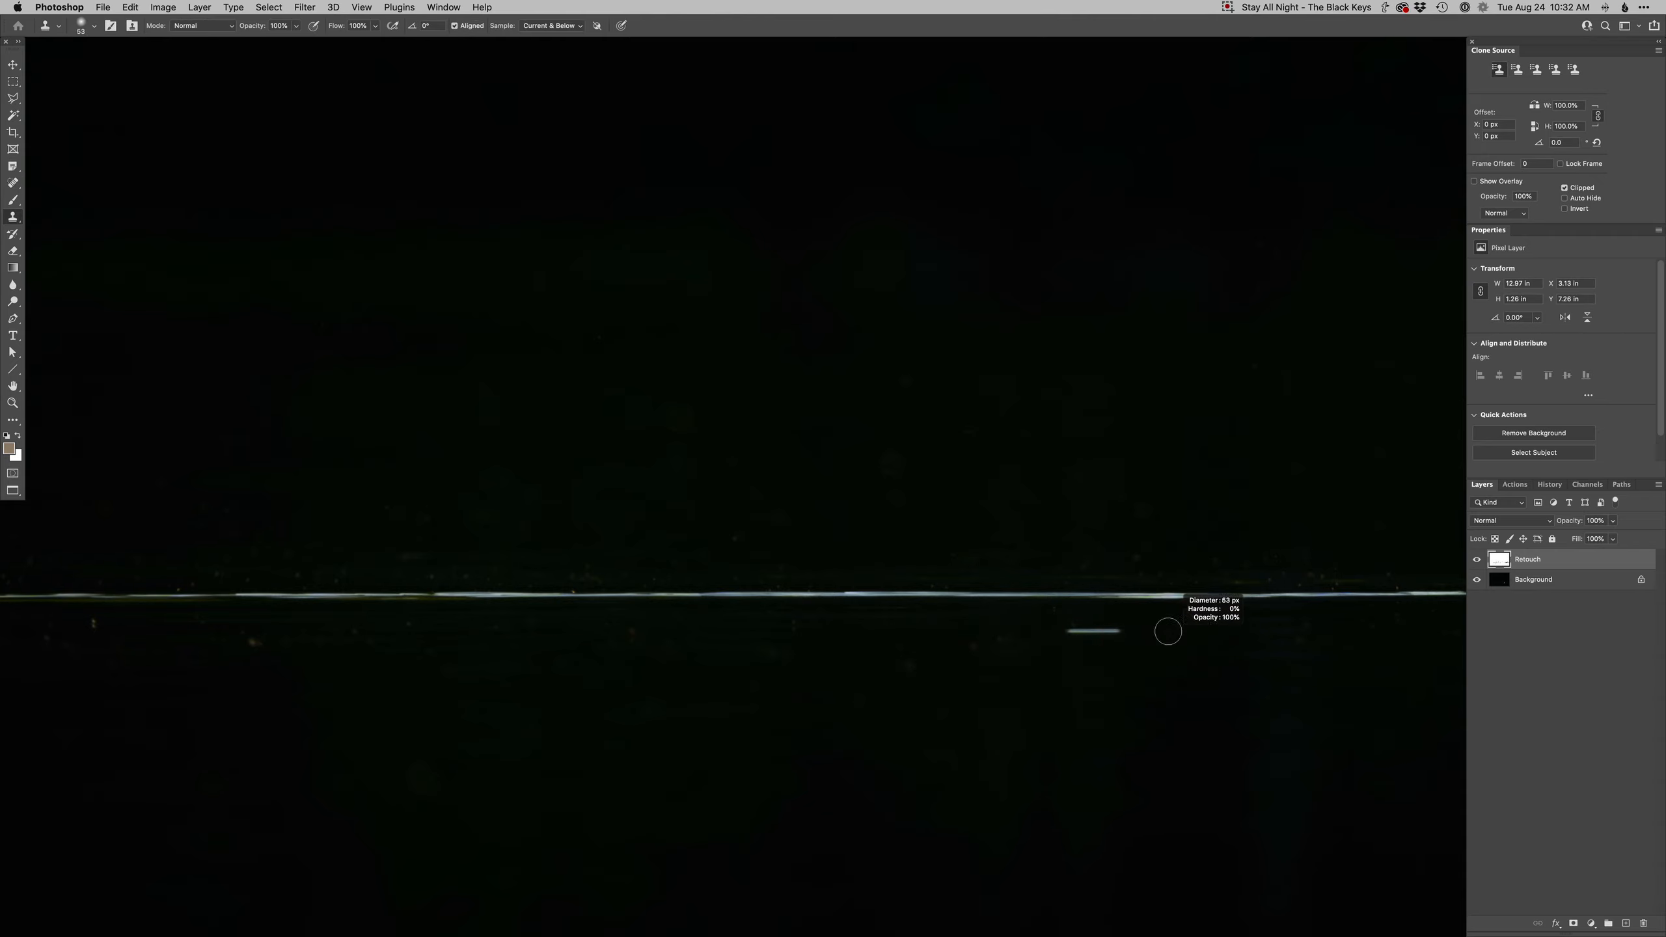
mouse_move(1071, 634)
left_mouse_down()
mouse_move(1118, 636)
mouse_move(1075, 637)
left_mouse_up()
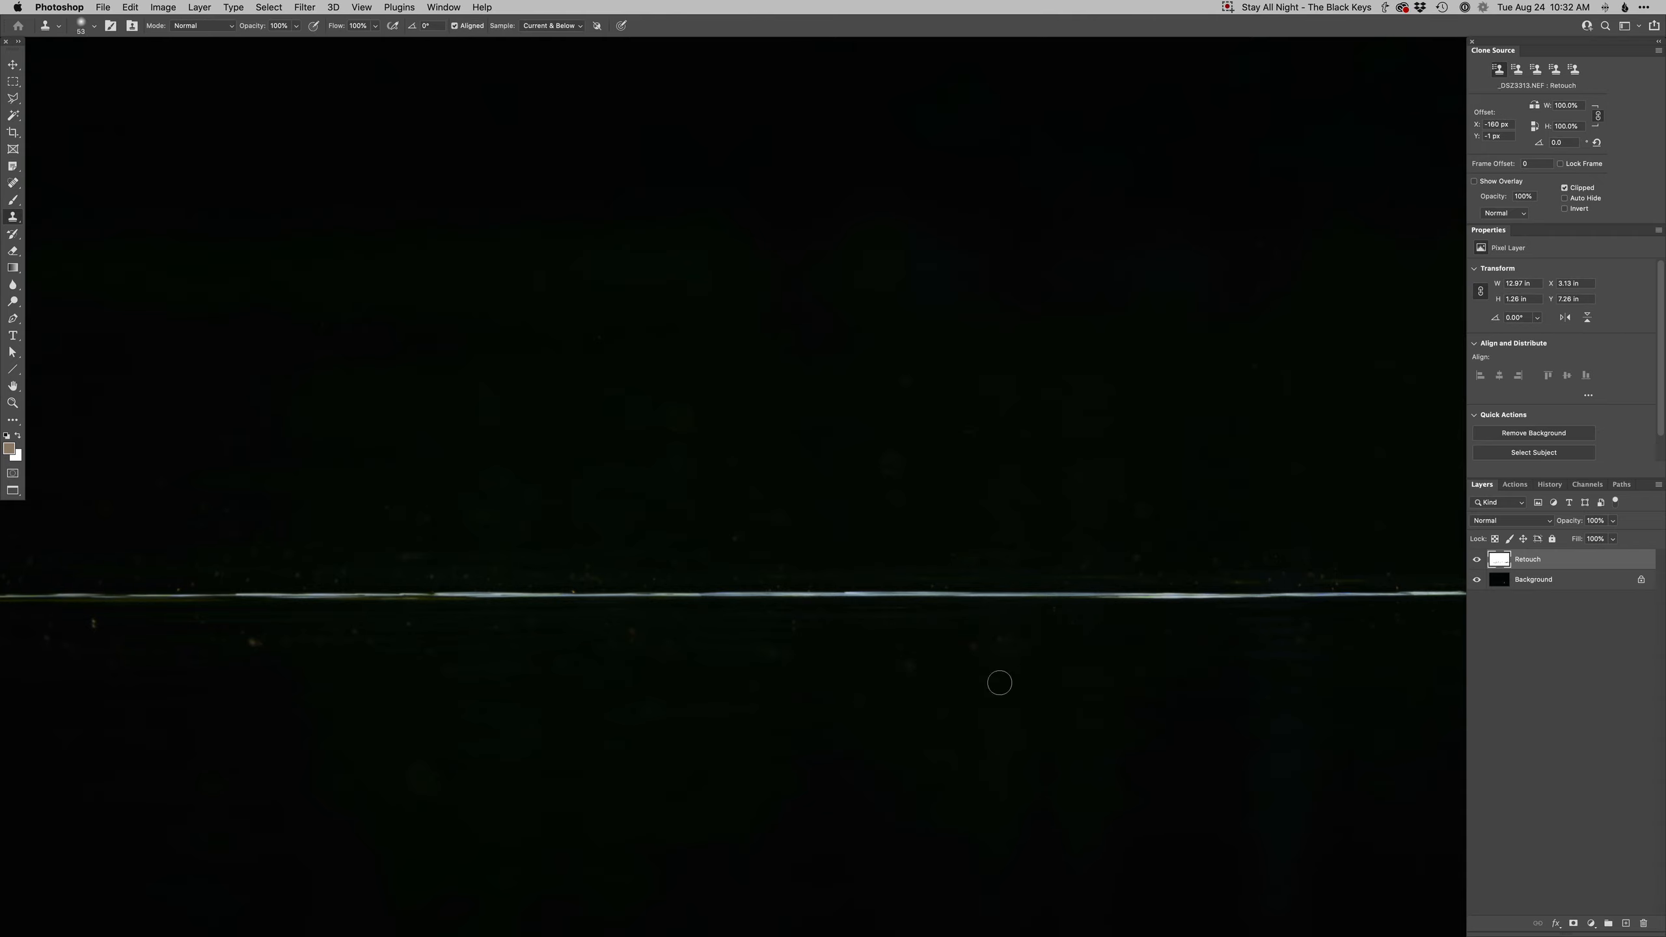
- Spot-heal remaining specks near the left end of the waterline
key("j")
scroll(1049, 656, "left", 10)
left_click(566, 593)
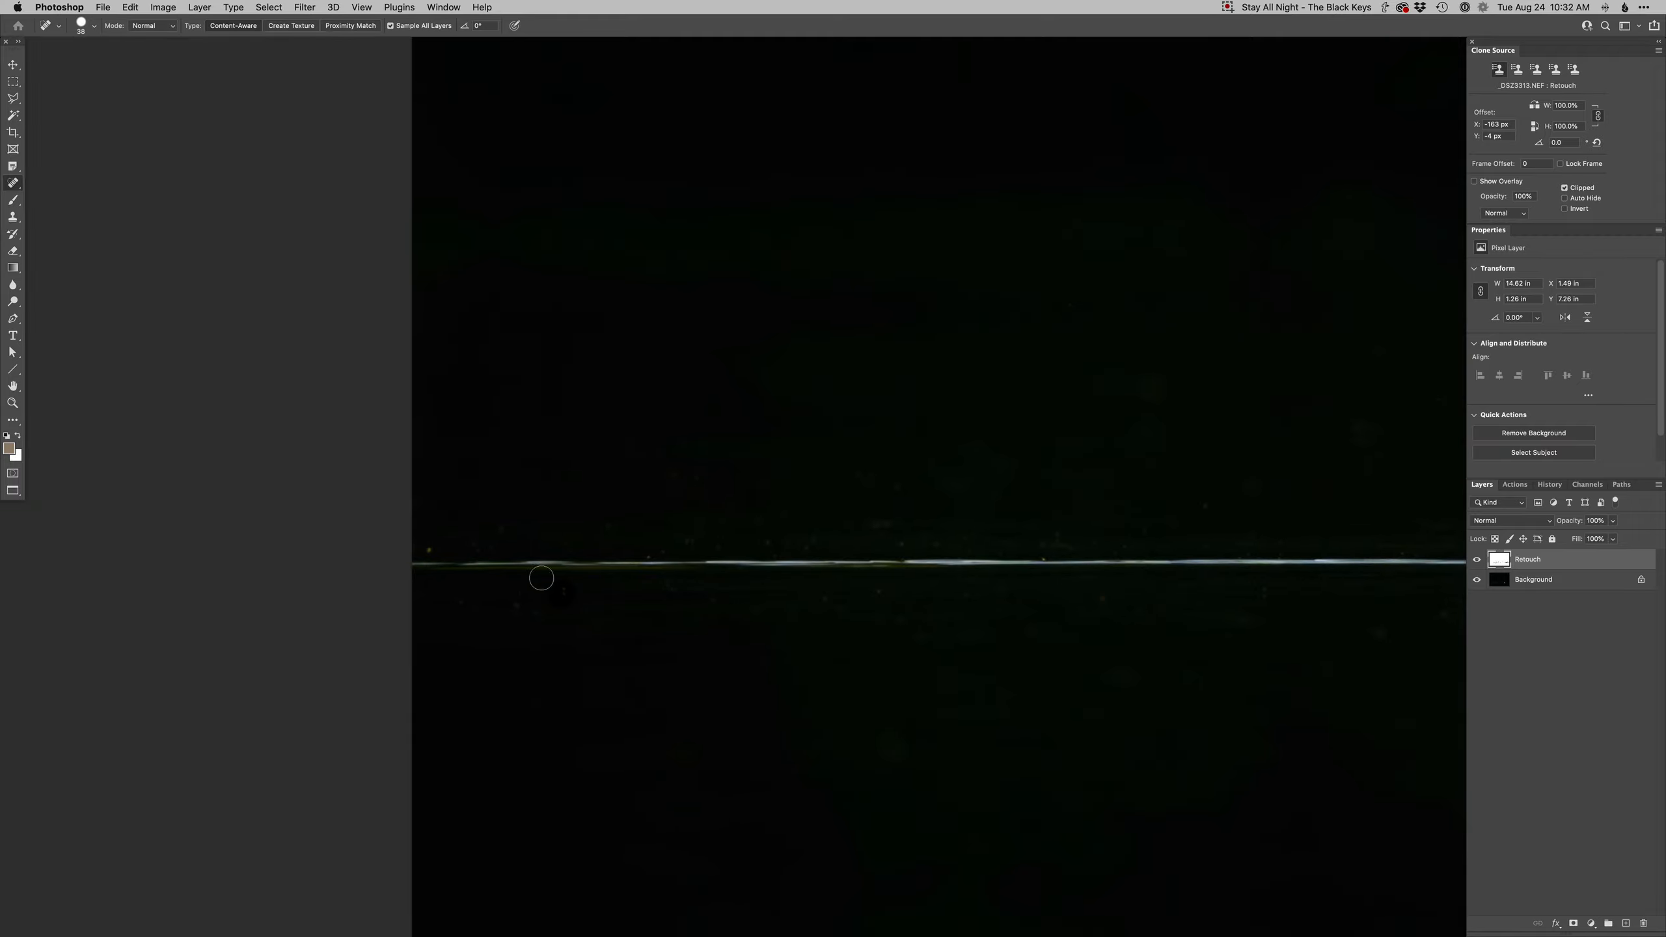
left_click(429, 548)
- Zoom out, add a Curves adjustment layer, and pull its curve down to darken the image
key("super+minus")
key("super+minus")
key("super+minus")
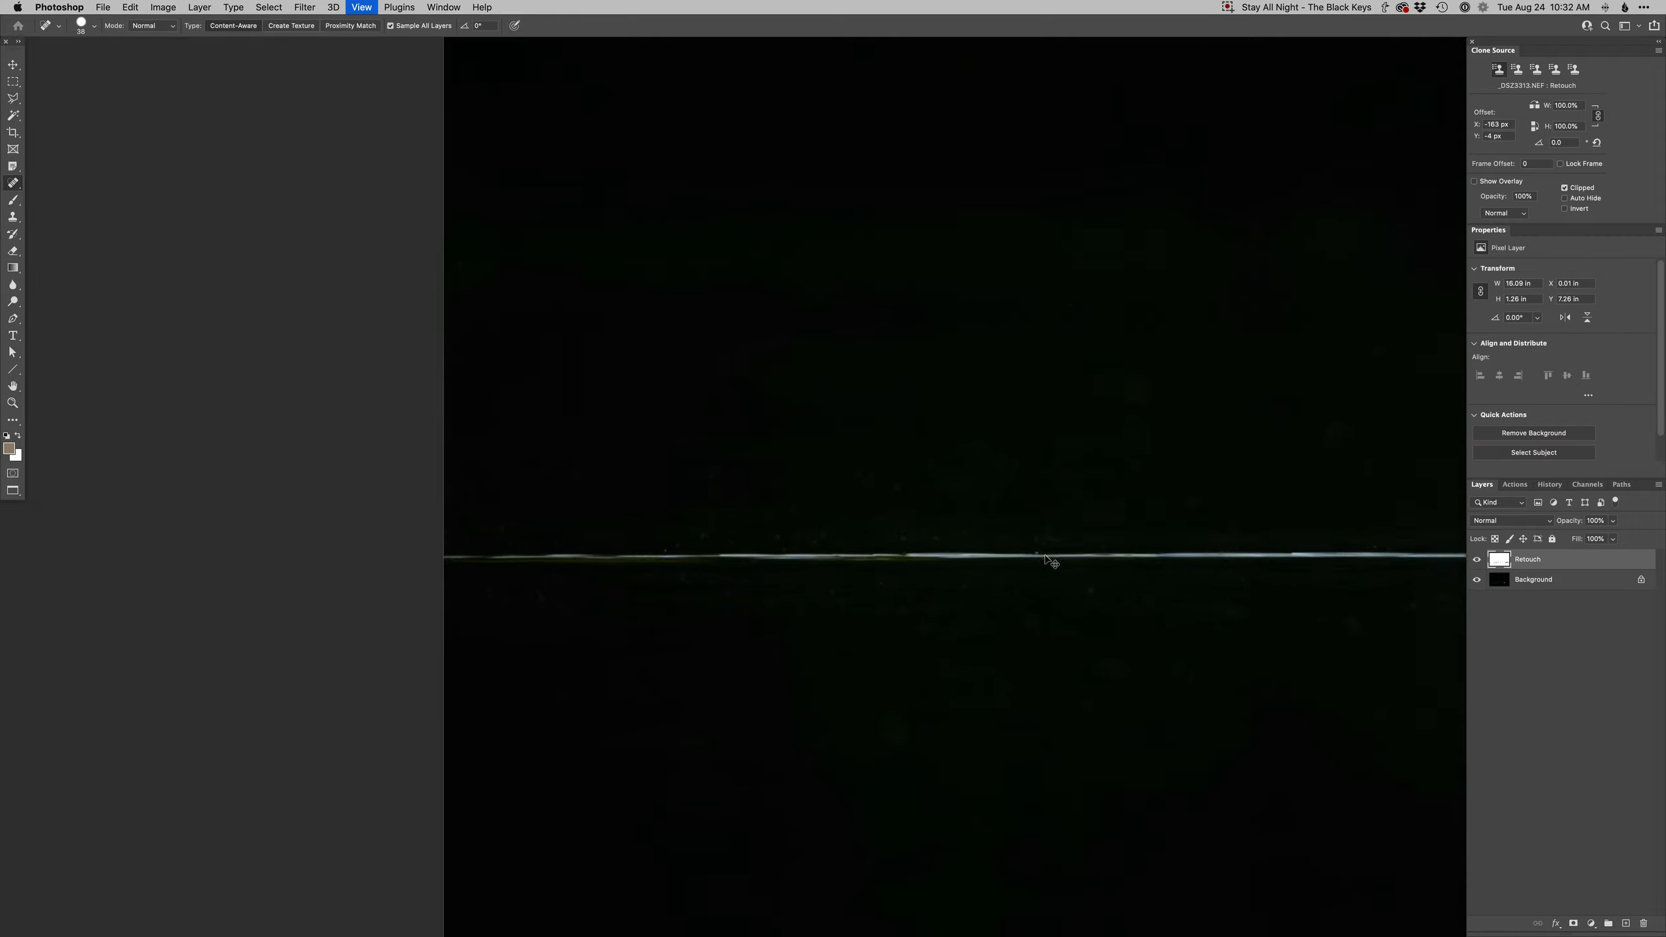
key("ctrl+super+m")
key("Return")
key("plus")
key("shift+Right")
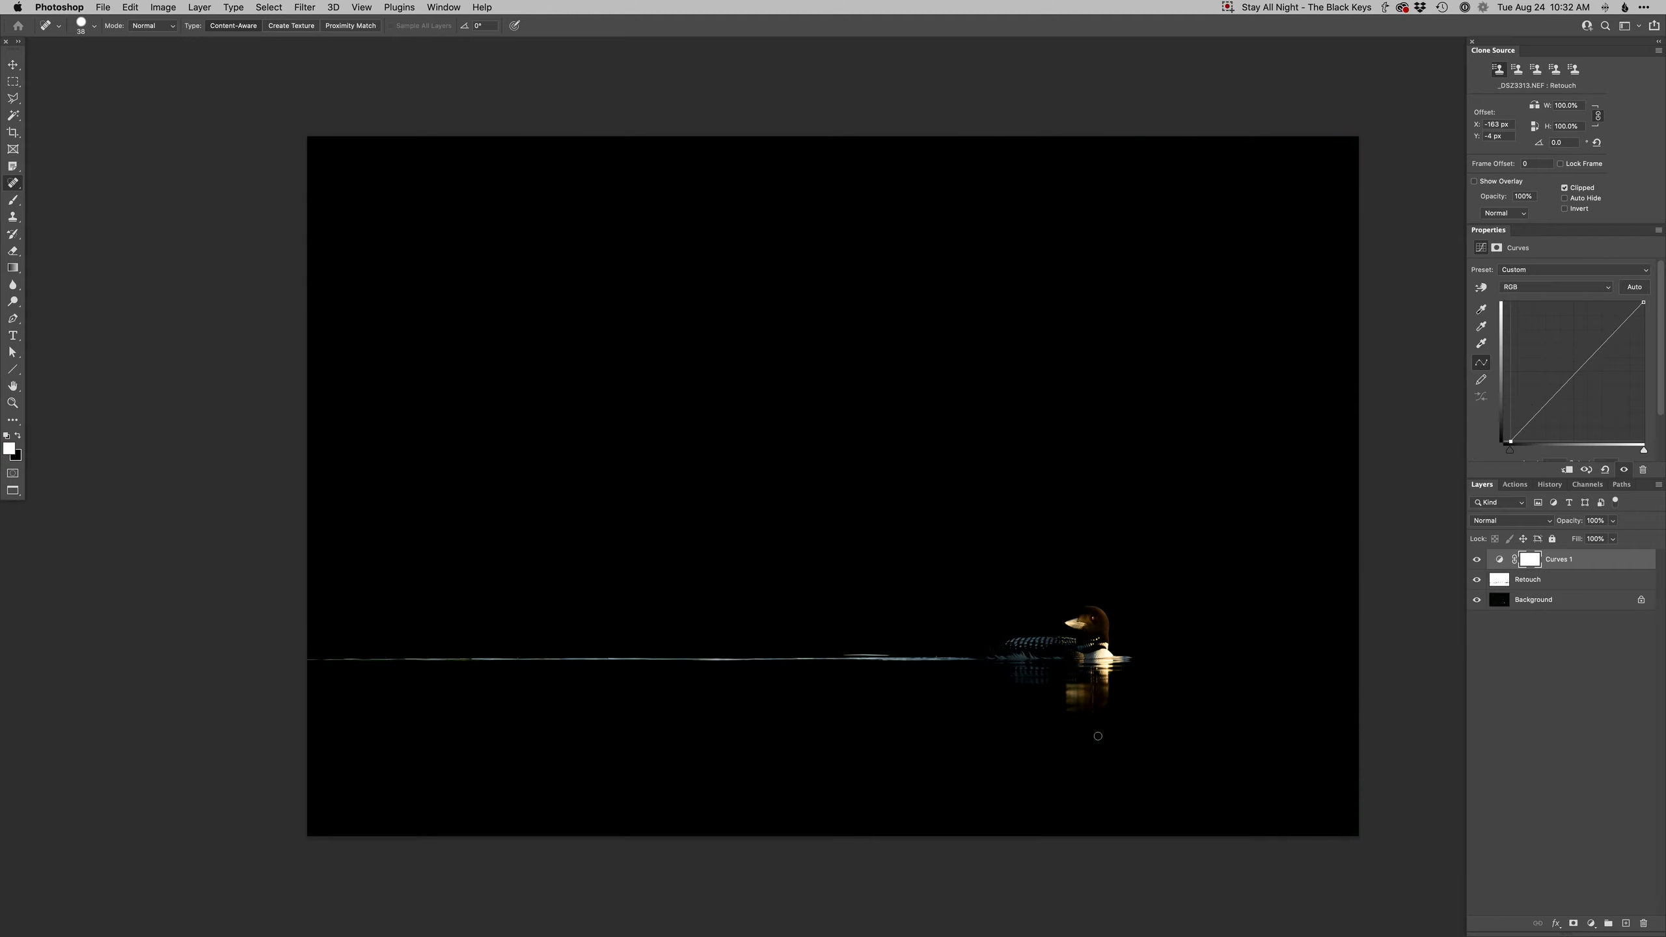
left_click_drag(1535, 416, 1535, 429)
- Paint the Curves mask over the loon with a soft black brush to restore its brightness
key("b")
scroll(1087, 649, "up", 5)
right_click(1144, 681)
double_click(1148, 669)
key("x")
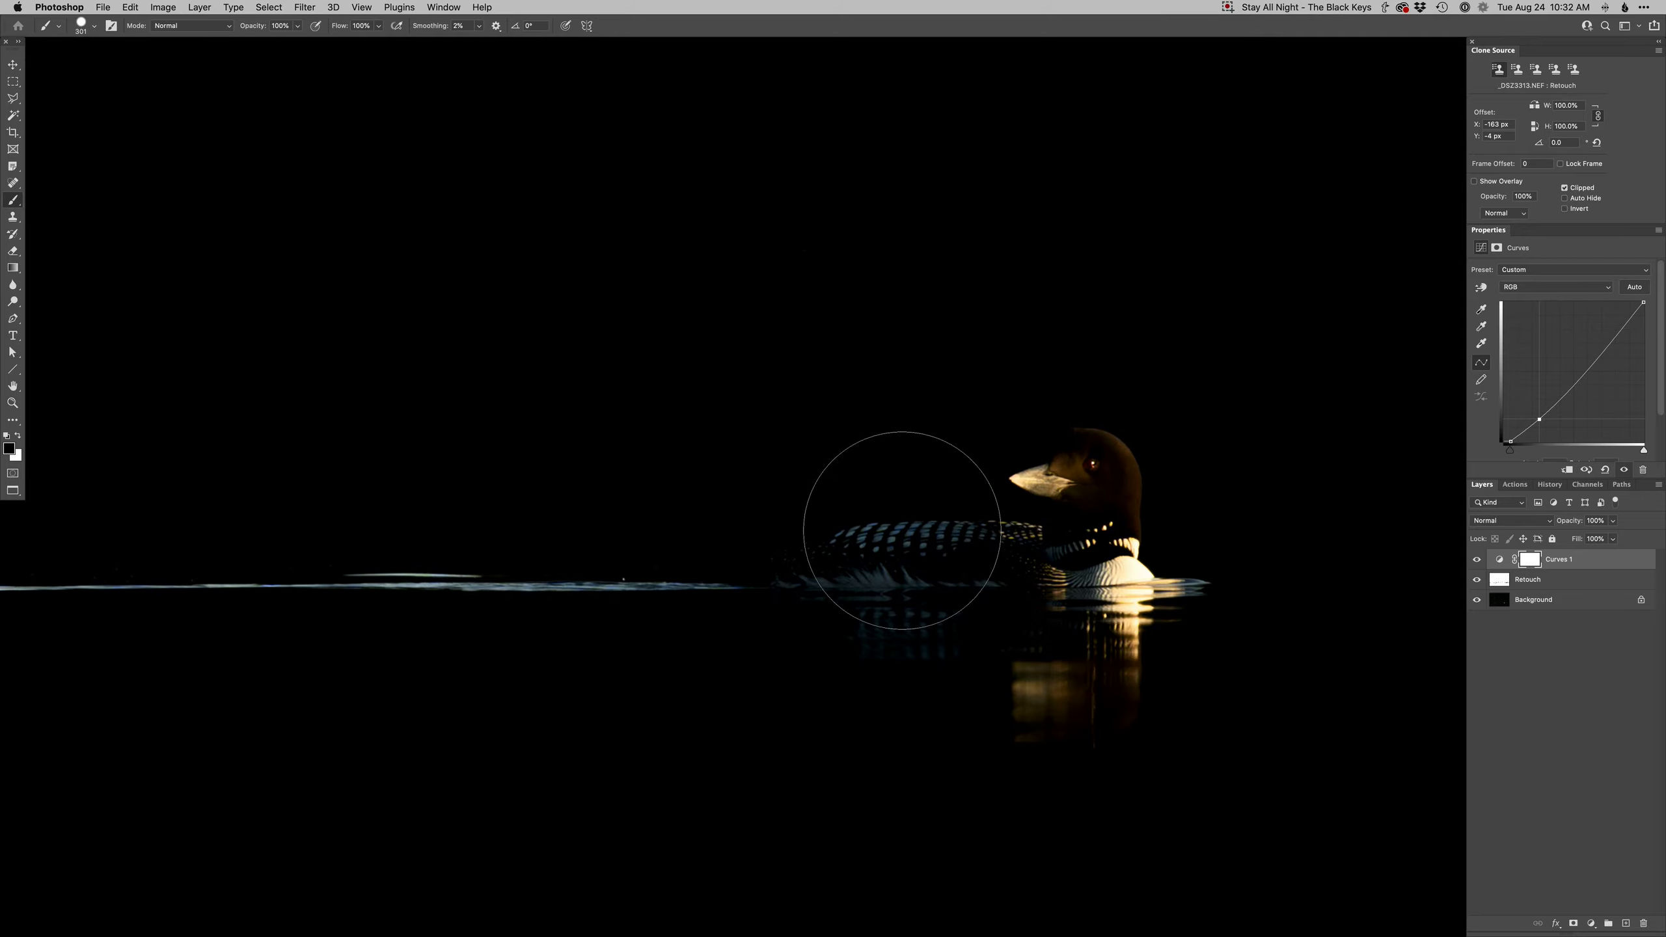
left_click_drag(902, 530, 1171, 539)
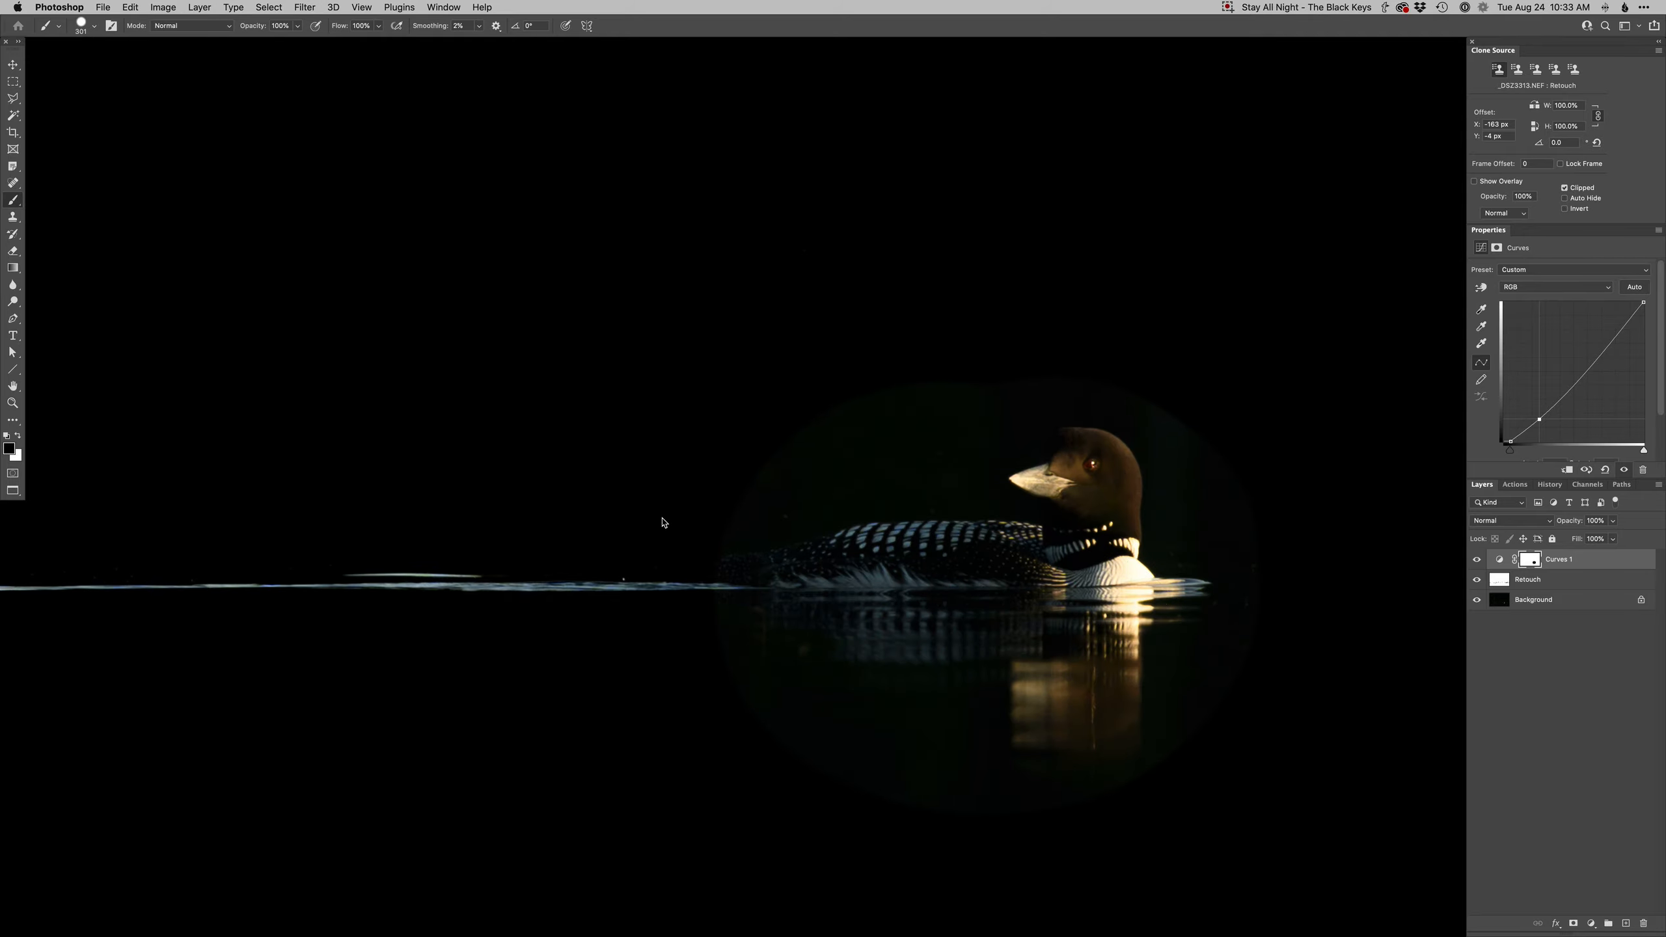
- Paint darkening back onto the water left of the loon with a white brush
key("x")
mouse_move(718, 571)
left_mouse_down()
mouse_move(910, 543)
mouse_move(929, 524)
mouse_move(838, 518)
mouse_move(899, 488)
mouse_move(835, 531)
mouse_move(788, 499)
left_mouse_up()
key("x")
key("x")
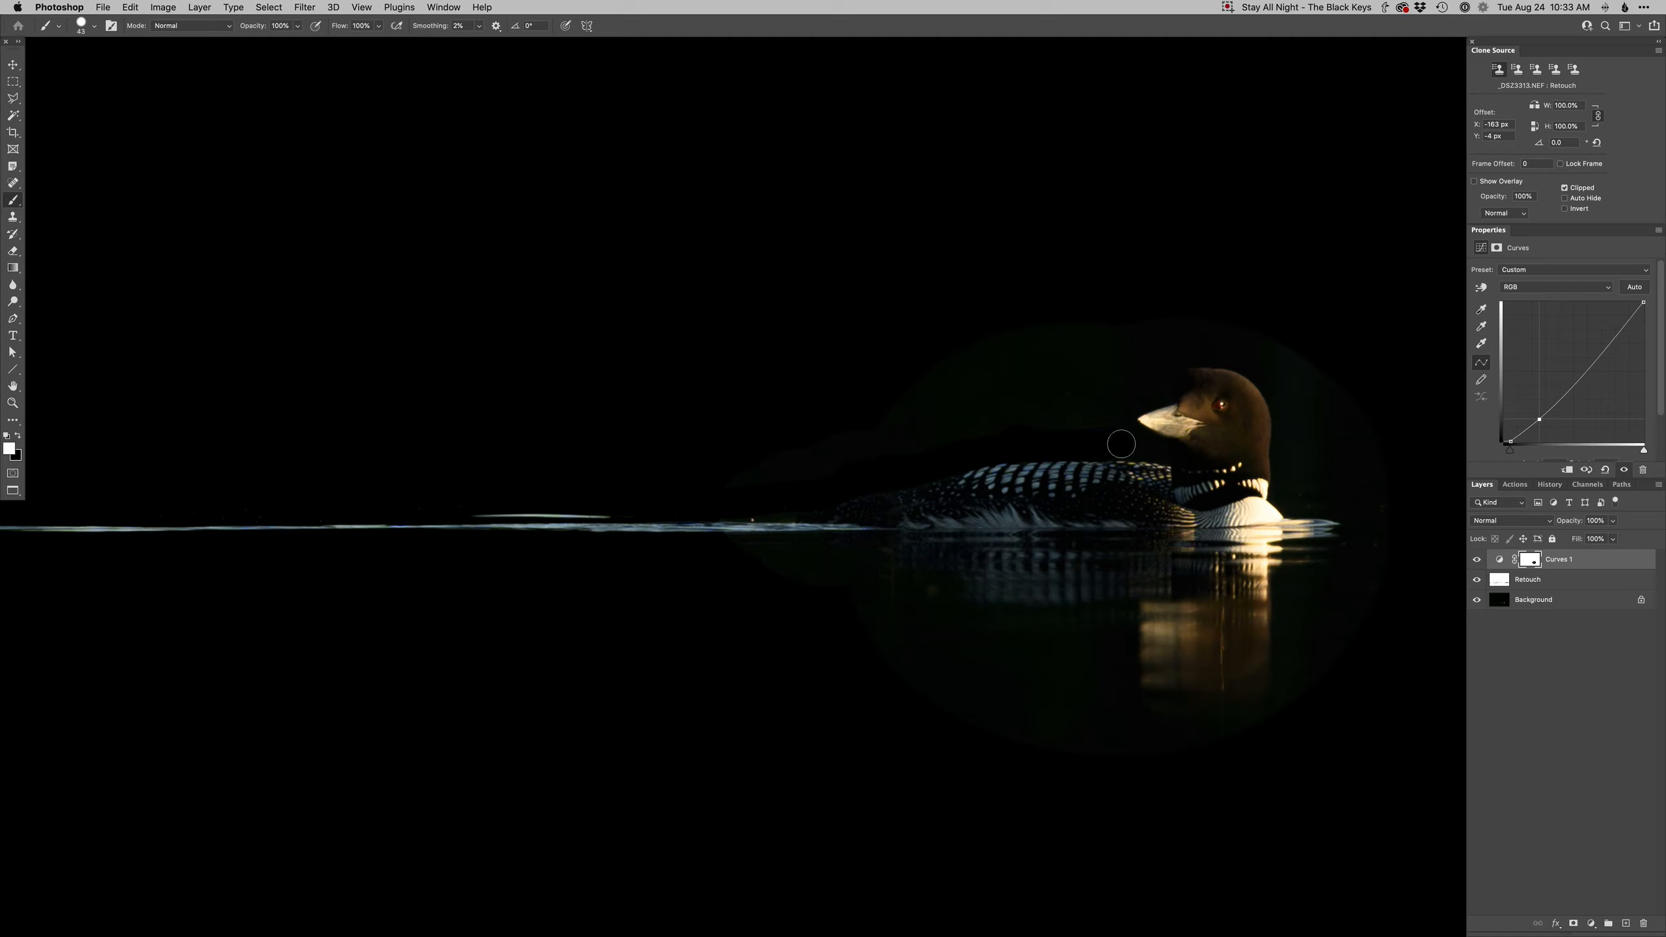
- With a smaller white brush, paint darkening back around the loon's head and chest on the mask
key("bracketleft")
key("x")
key("x")
left_click_drag(1157, 398, 1087, 486)
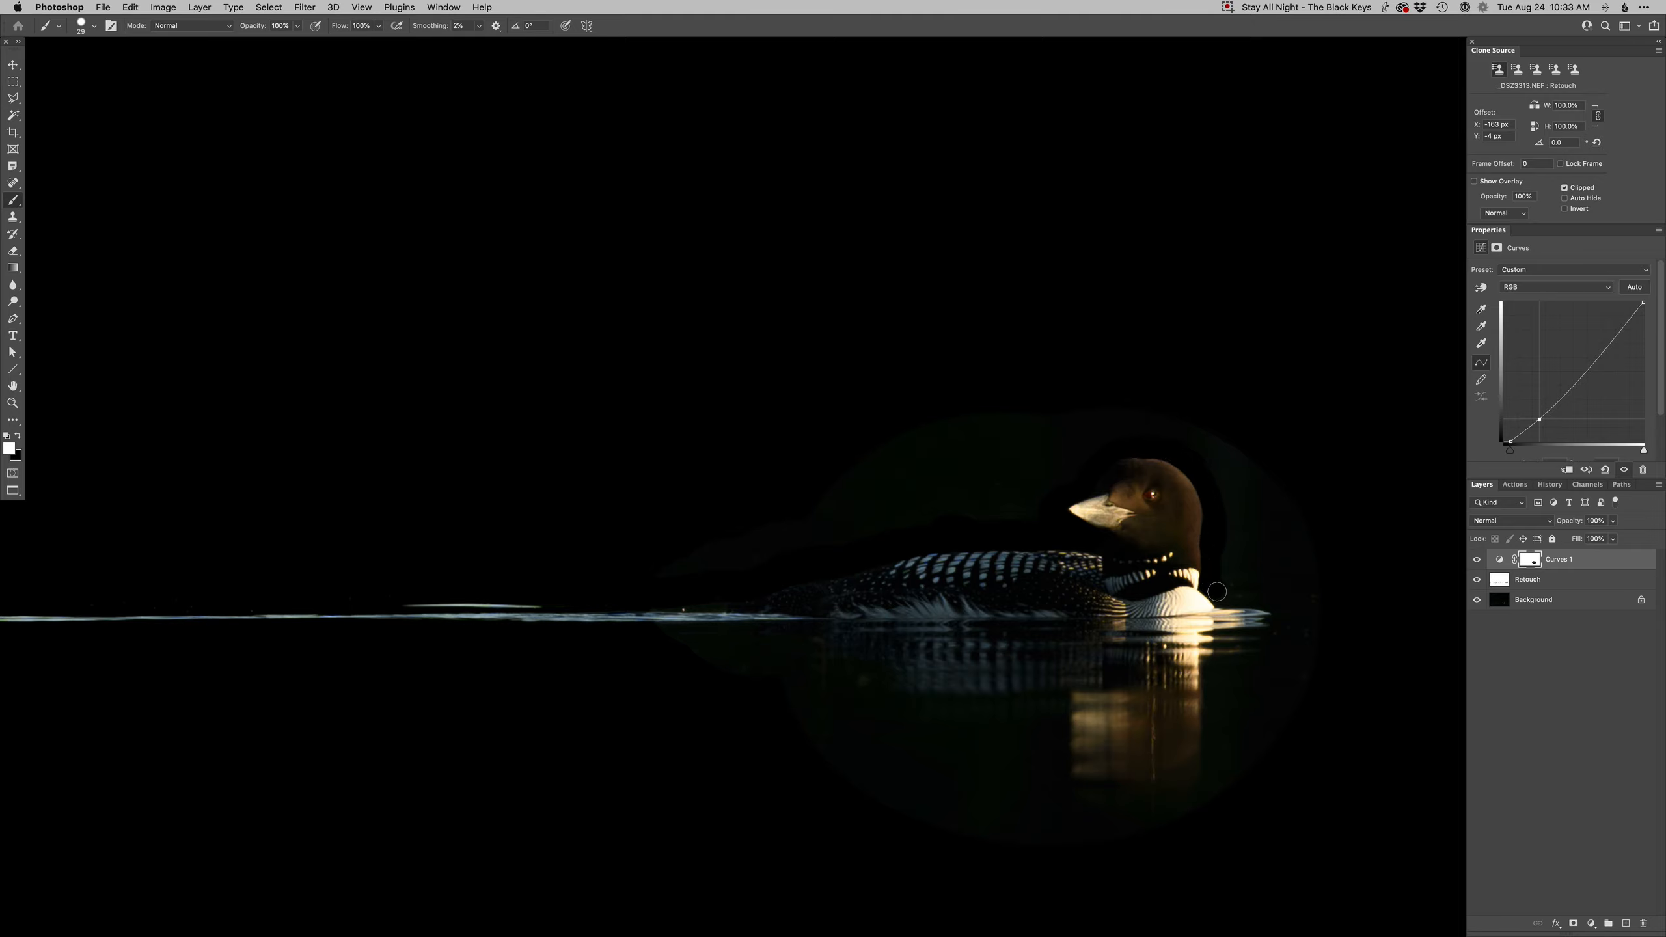
left_click_drag(1281, 618, 1259, 519)
left_click_drag(1204, 476, 1217, 476)
mouse_move(1257, 530)
left_mouse_down()
mouse_move(1192, 576)
mouse_move(1183, 683)
mouse_move(1249, 562)
left_mouse_up()
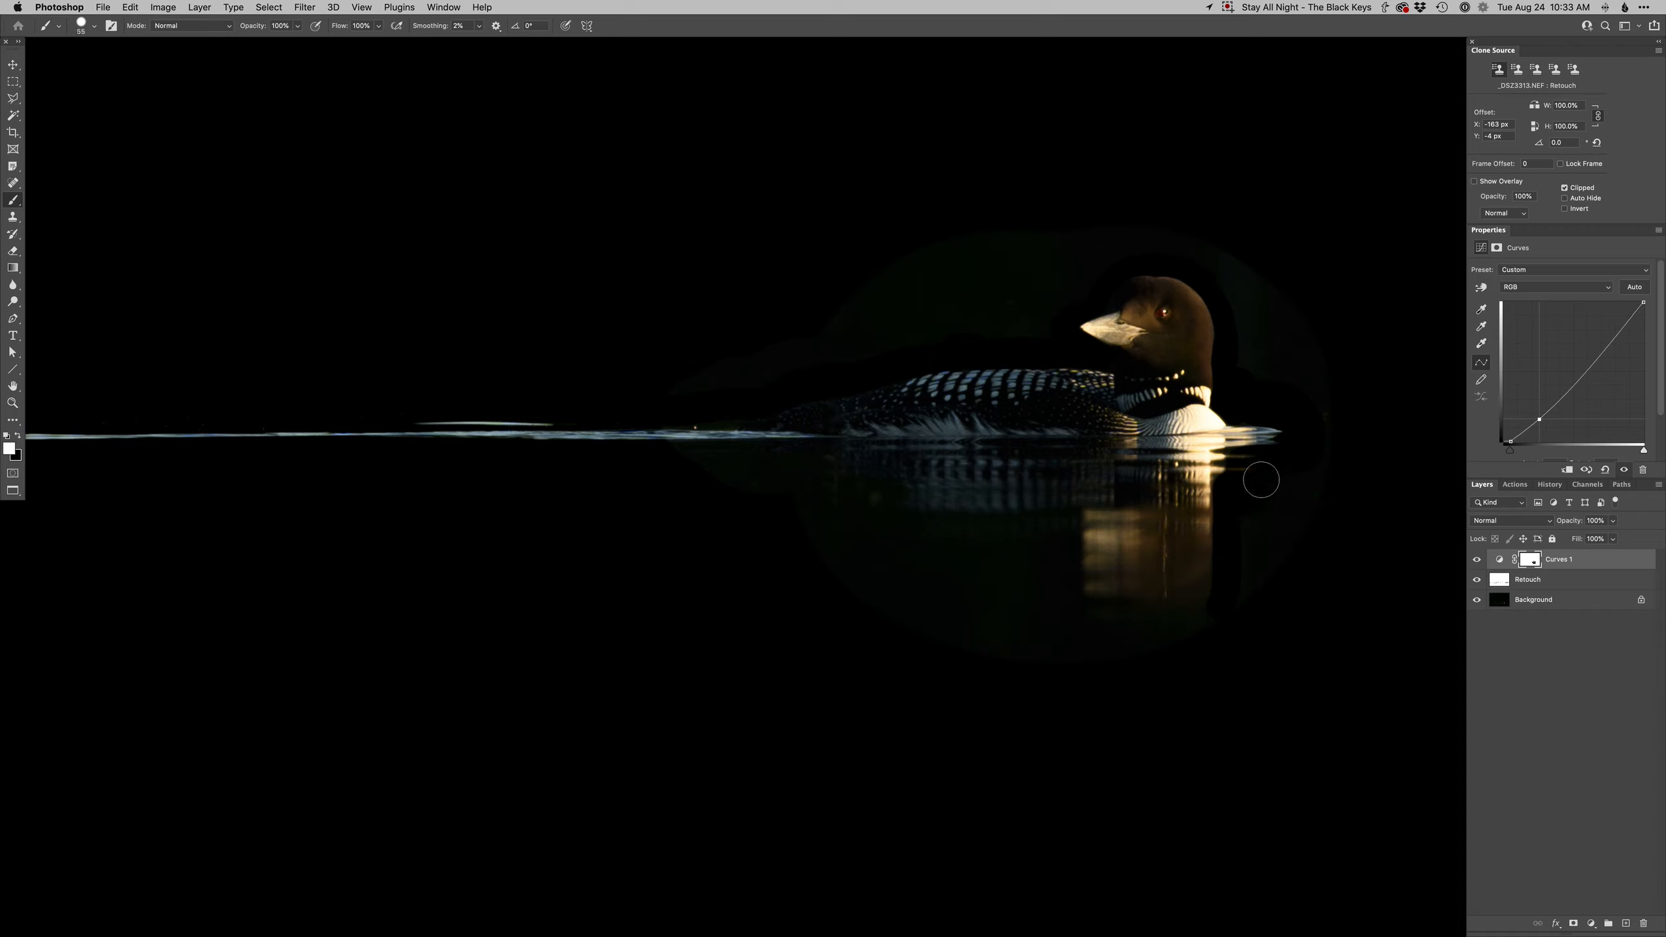
- Paint darkening back onto the water around the loon's reflection with a soft white brush on the Curves mask
mouse_move(1224, 622)
left_mouse_down()
mouse_move(1118, 658)
mouse_move(1149, 648)
mouse_move(1036, 641)
mouse_move(999, 574)
mouse_move(771, 517)
mouse_move(754, 465)
mouse_move(618, 457)
mouse_move(639, 401)
mouse_move(732, 397)
mouse_move(749, 369)
mouse_move(860, 322)
left_mouse_up()
right_click(943, 620)
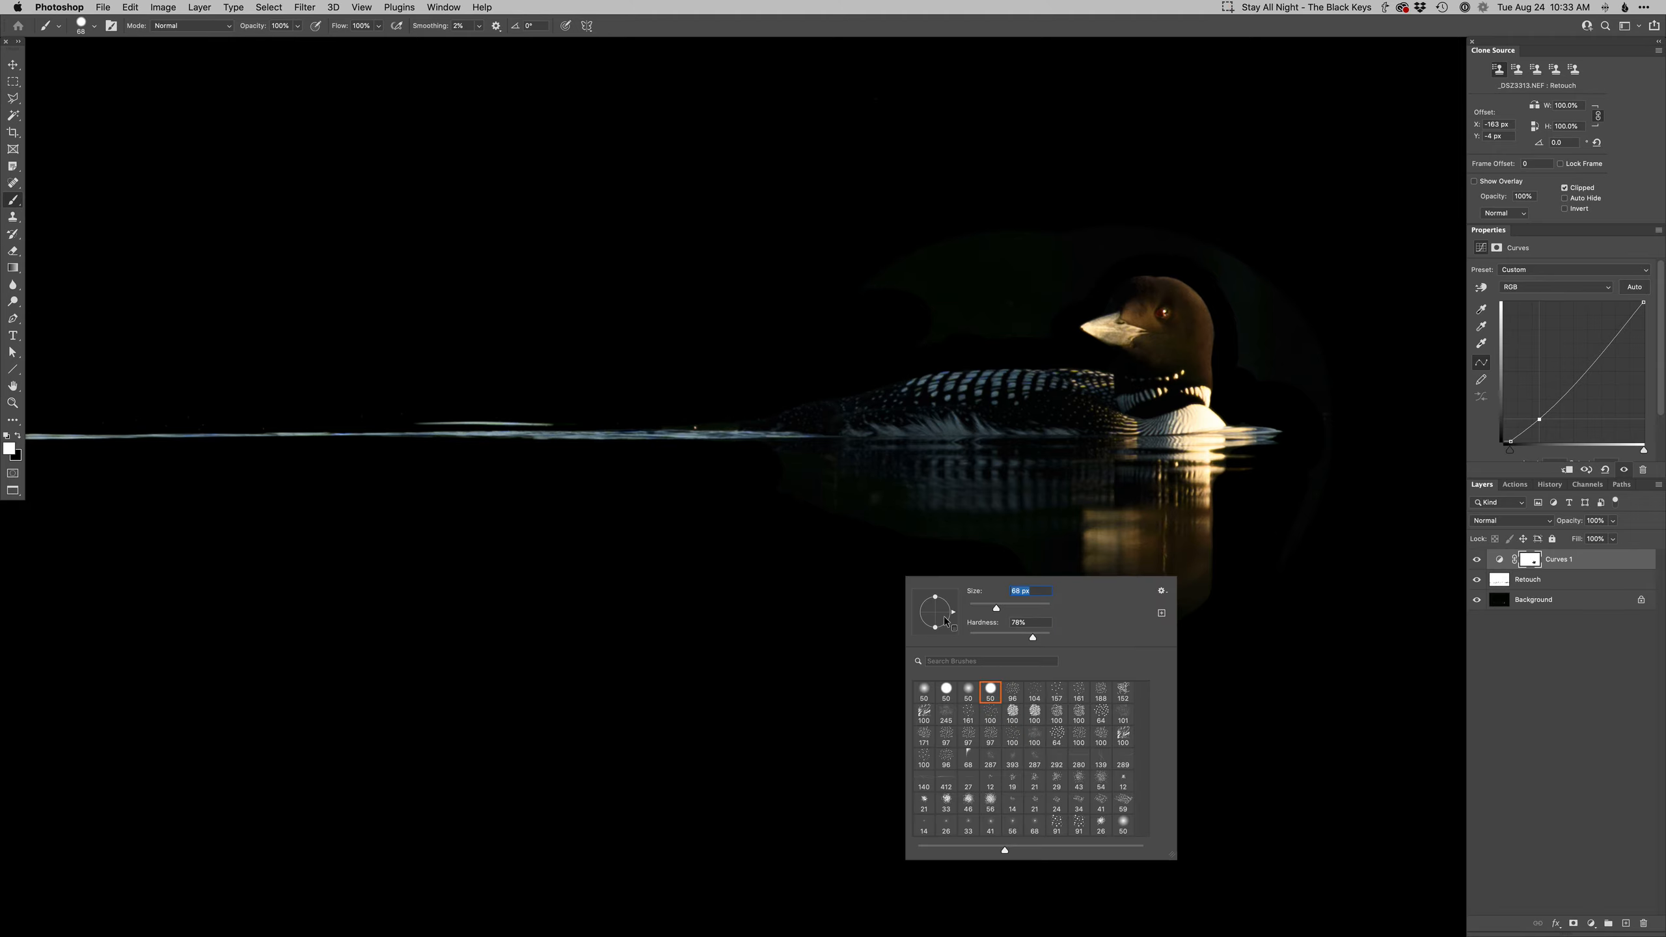
left_click(922, 689)
key("Return")
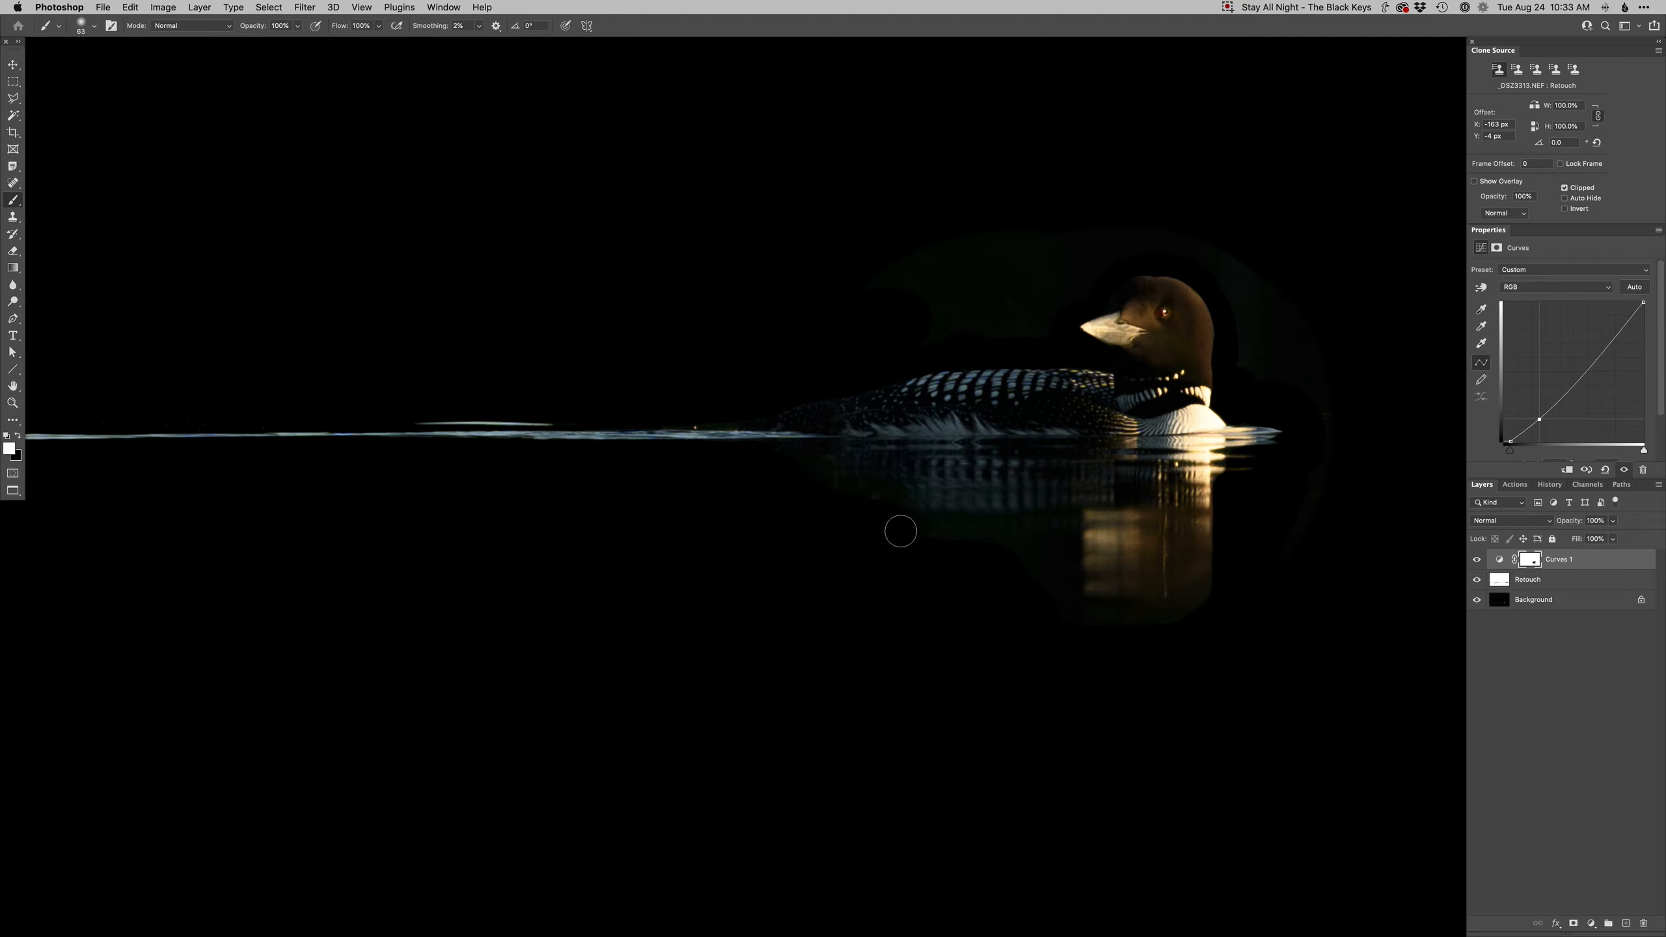
mouse_move(1071, 522)
left_mouse_down()
mouse_move(1052, 602)
mouse_move(1015, 542)
mouse_move(1045, 609)
mouse_move(1055, 587)
mouse_move(1137, 620)
mouse_move(1225, 610)
mouse_move(1222, 594)
mouse_move(1170, 623)
mouse_move(1227, 585)
left_mouse_up()
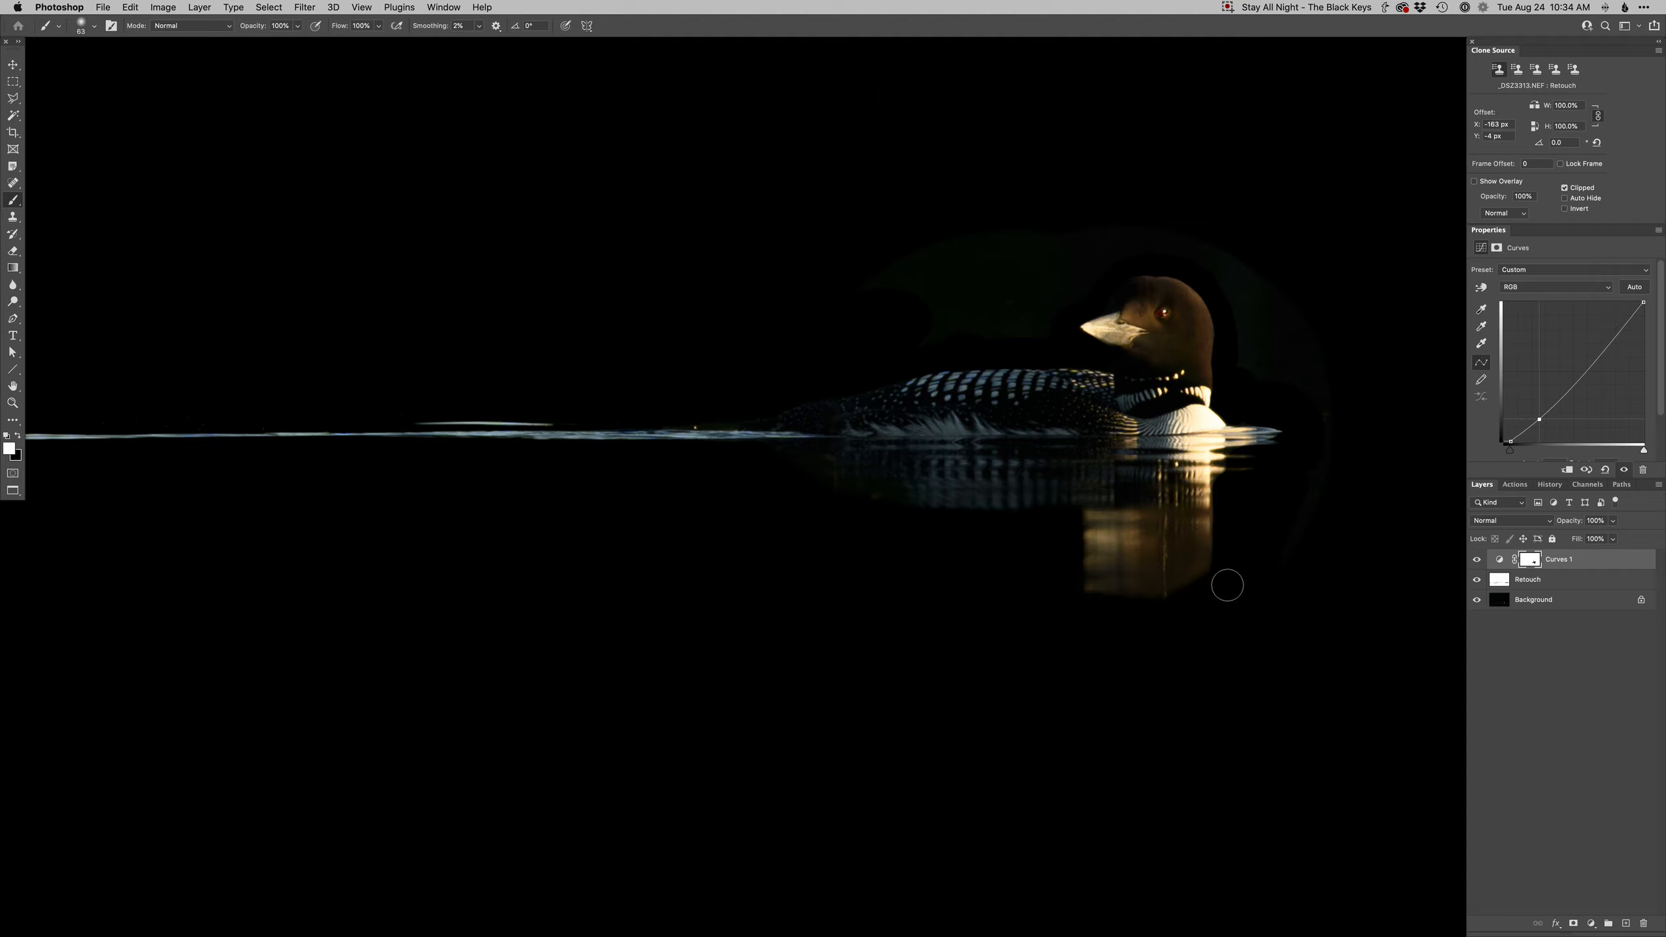
- View the Curves mask alone and paint white over the remaining dark halo so only the loon's silhouette stays black
left_click(1533, 560, "alt")
right_click(1249, 605)
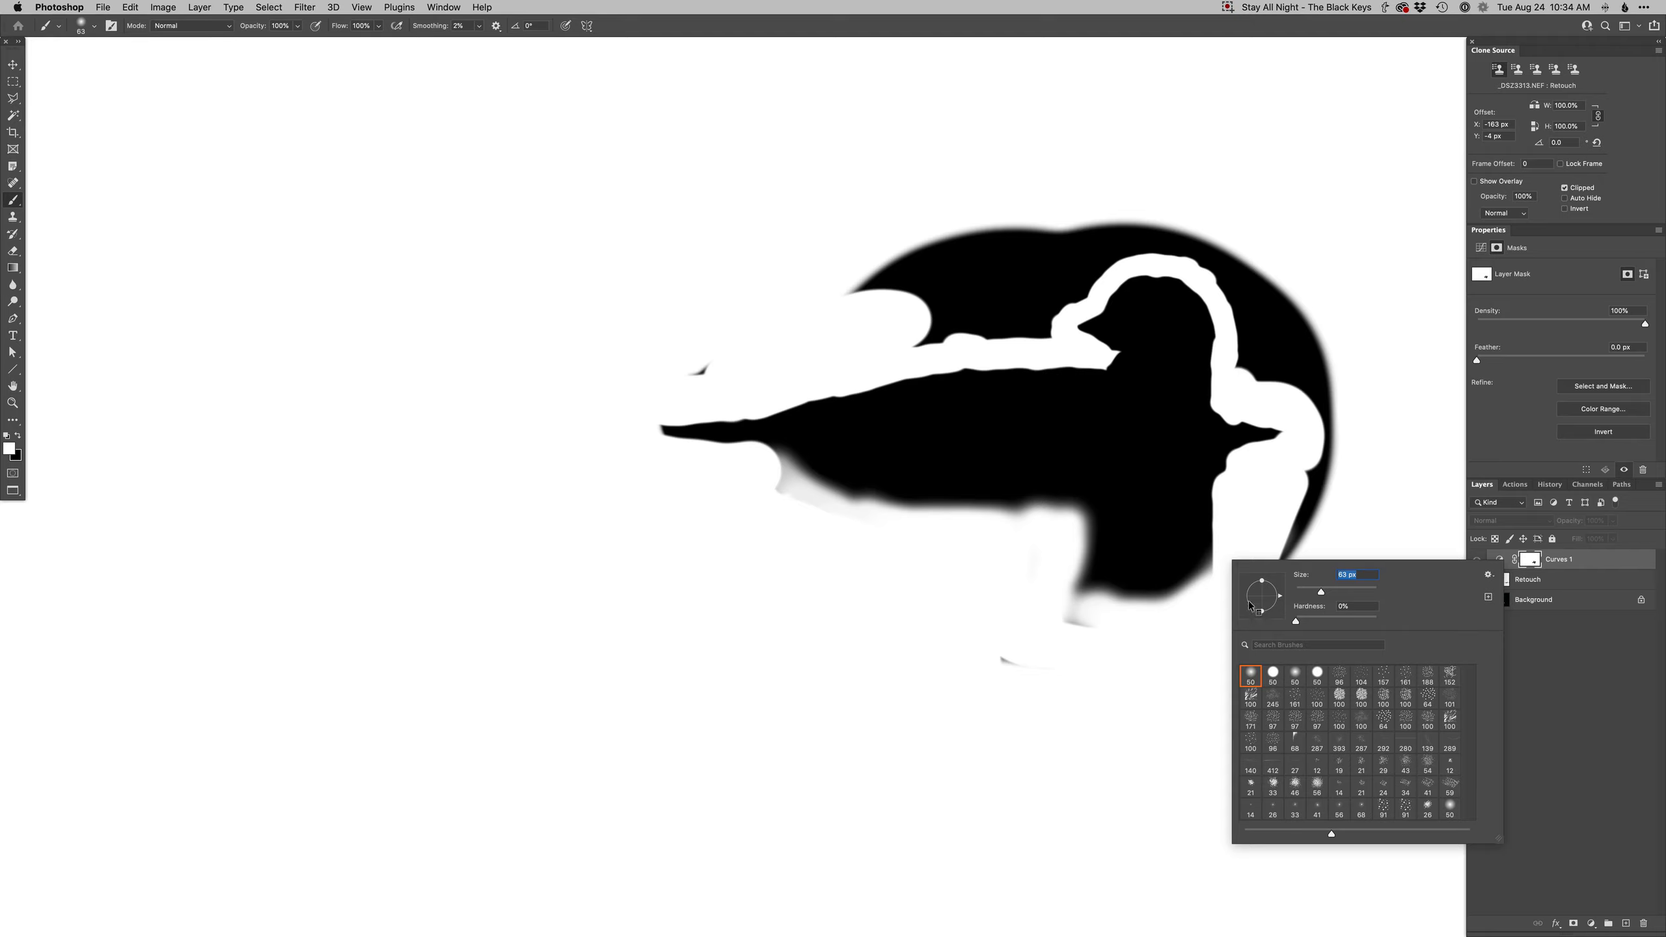
double_click(1314, 674)
left_click_drag(1074, 649, 1019, 657)
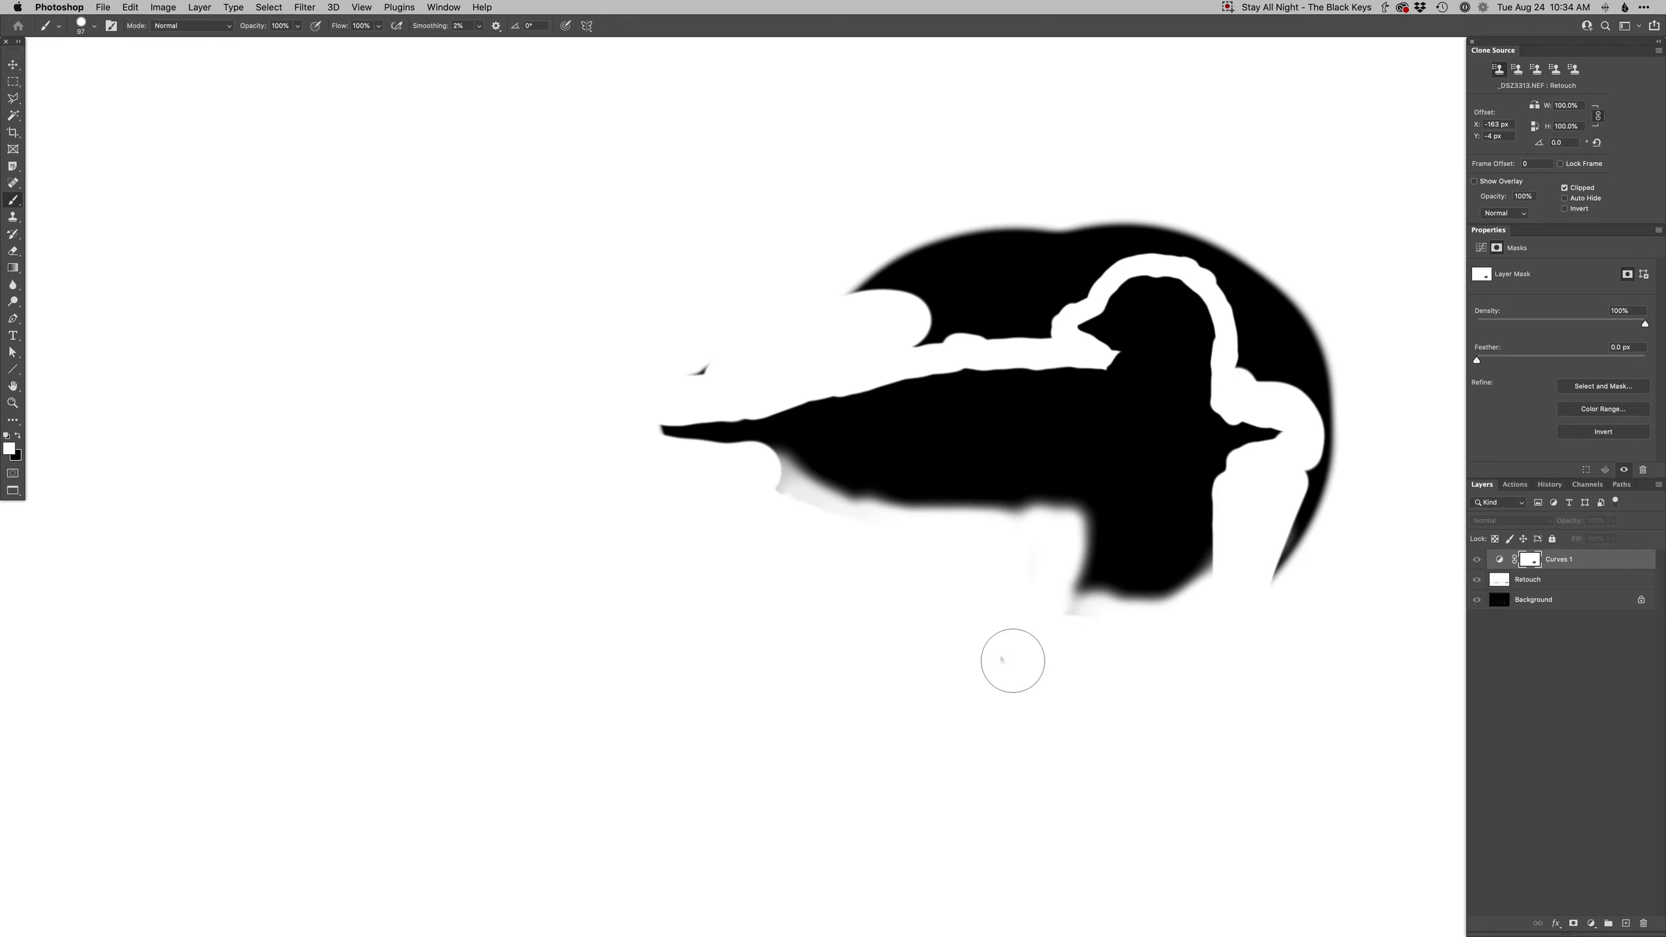
left_click_drag(695, 352, 682, 372)
mouse_move(920, 316)
left_mouse_down()
mouse_move(1012, 309)
mouse_move(1034, 321)
mouse_move(906, 266)
mouse_move(1053, 231)
mouse_move(1039, 266)
mouse_move(1063, 277)
mouse_move(1266, 192)
mouse_move(1177, 239)
mouse_move(1223, 250)
mouse_move(1246, 286)
mouse_move(1256, 368)
mouse_move(1305, 347)
mouse_move(1323, 480)
mouse_move(1287, 572)
left_mouse_up()
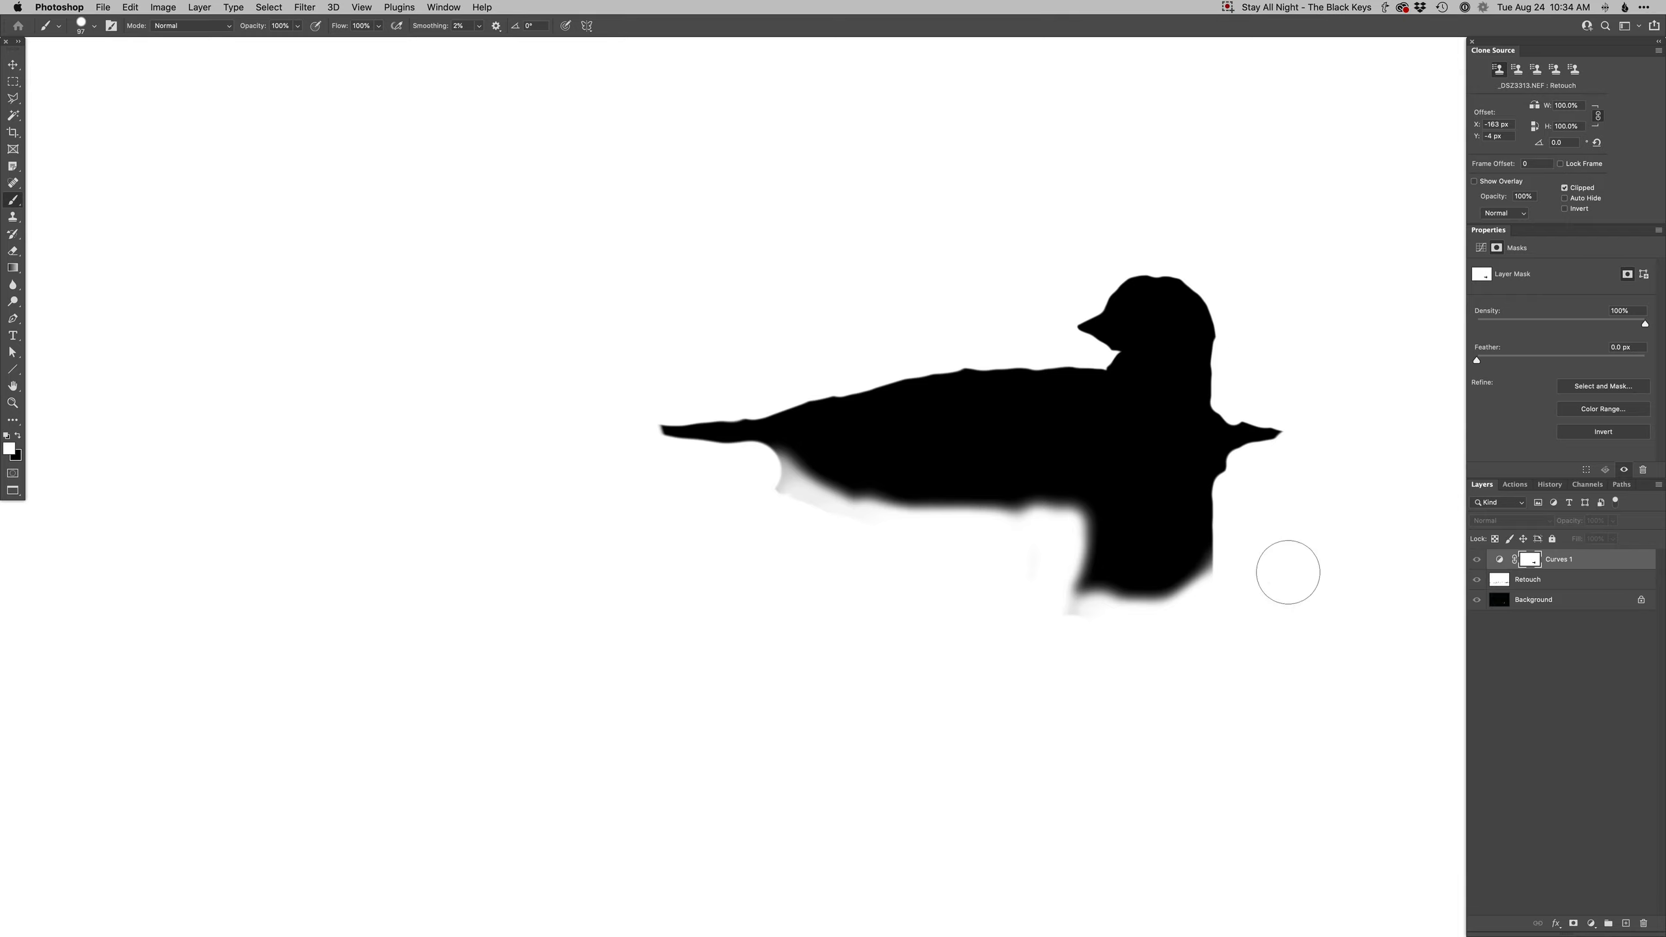
left_click(1529, 559, "alt")
left_click(1066, 483, "alt")
left_click(1066, 483, "alt")
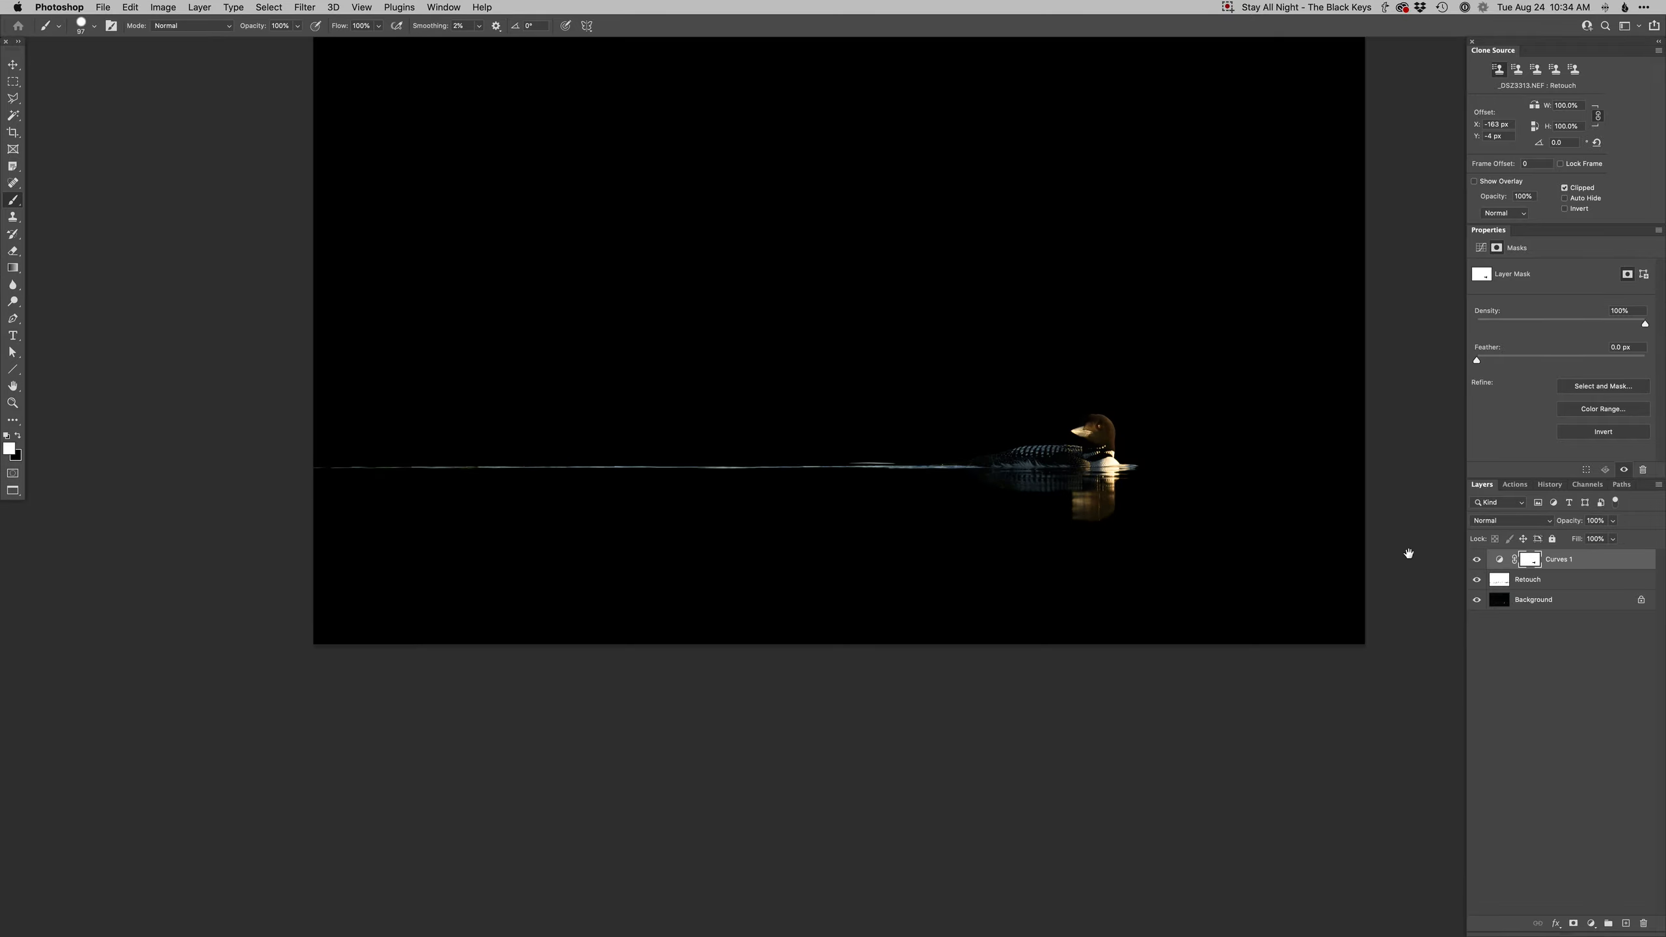
- Paint black on the Curves mask along the thin waterline highlight to keep it bright across the frame
left_click(1477, 560)
left_click(1477, 560)
left_click(342, 458)
left_click_drag(328, 472, 680, 472)
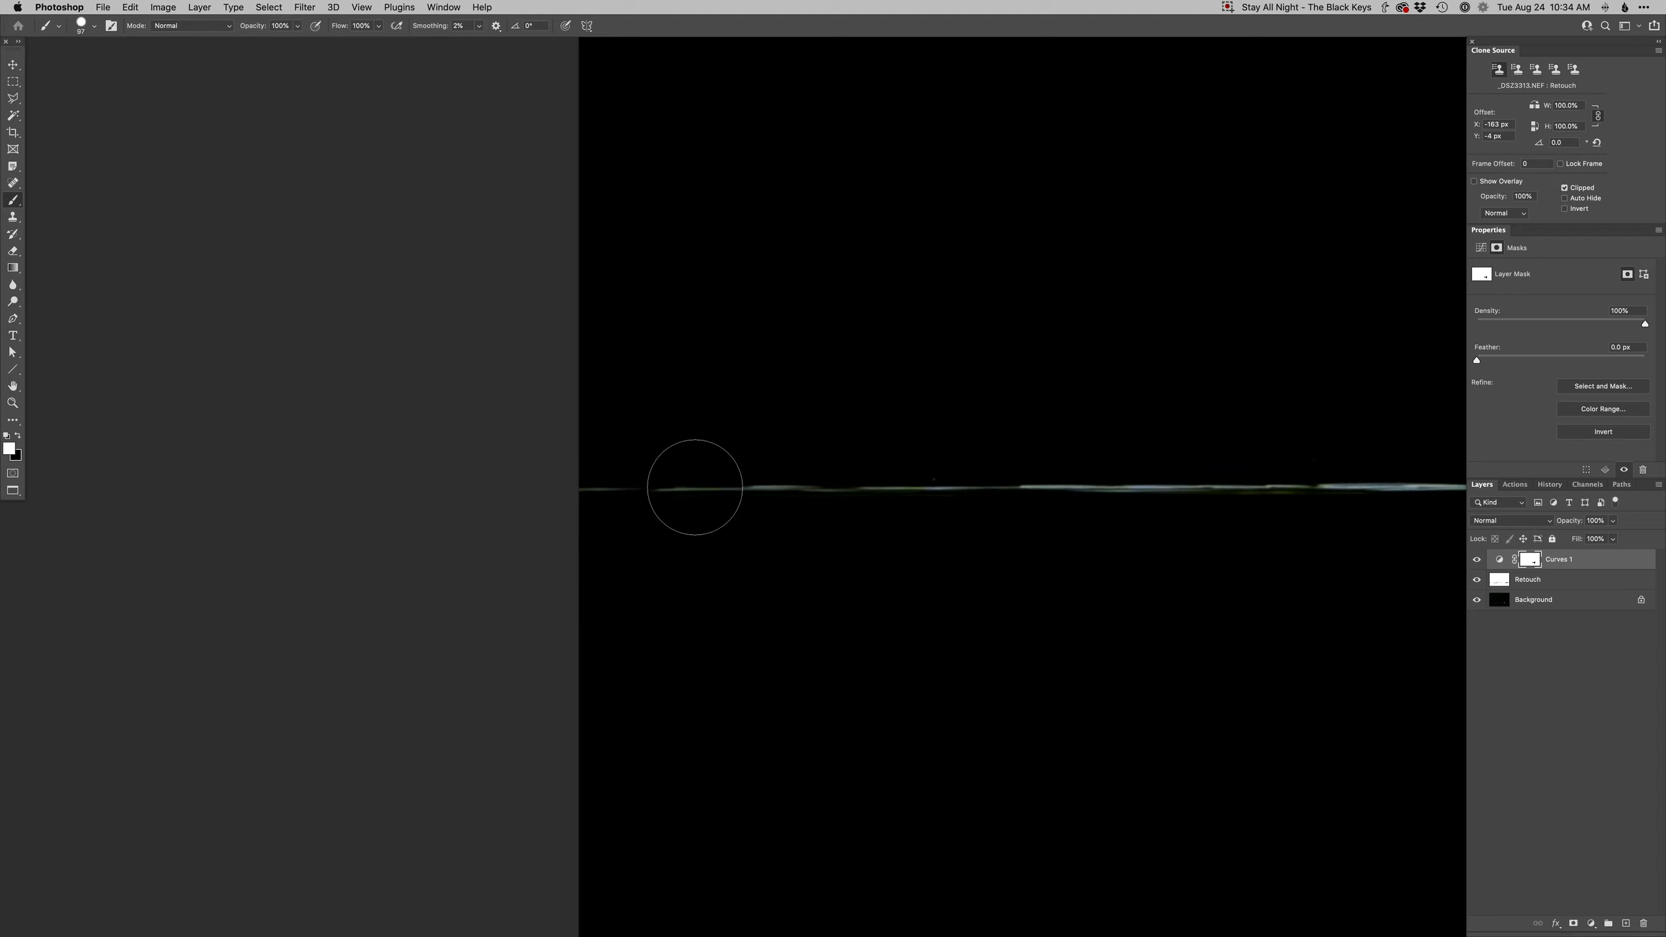
right_click(728, 482)
left_click_drag(718, 474, 674, 493)
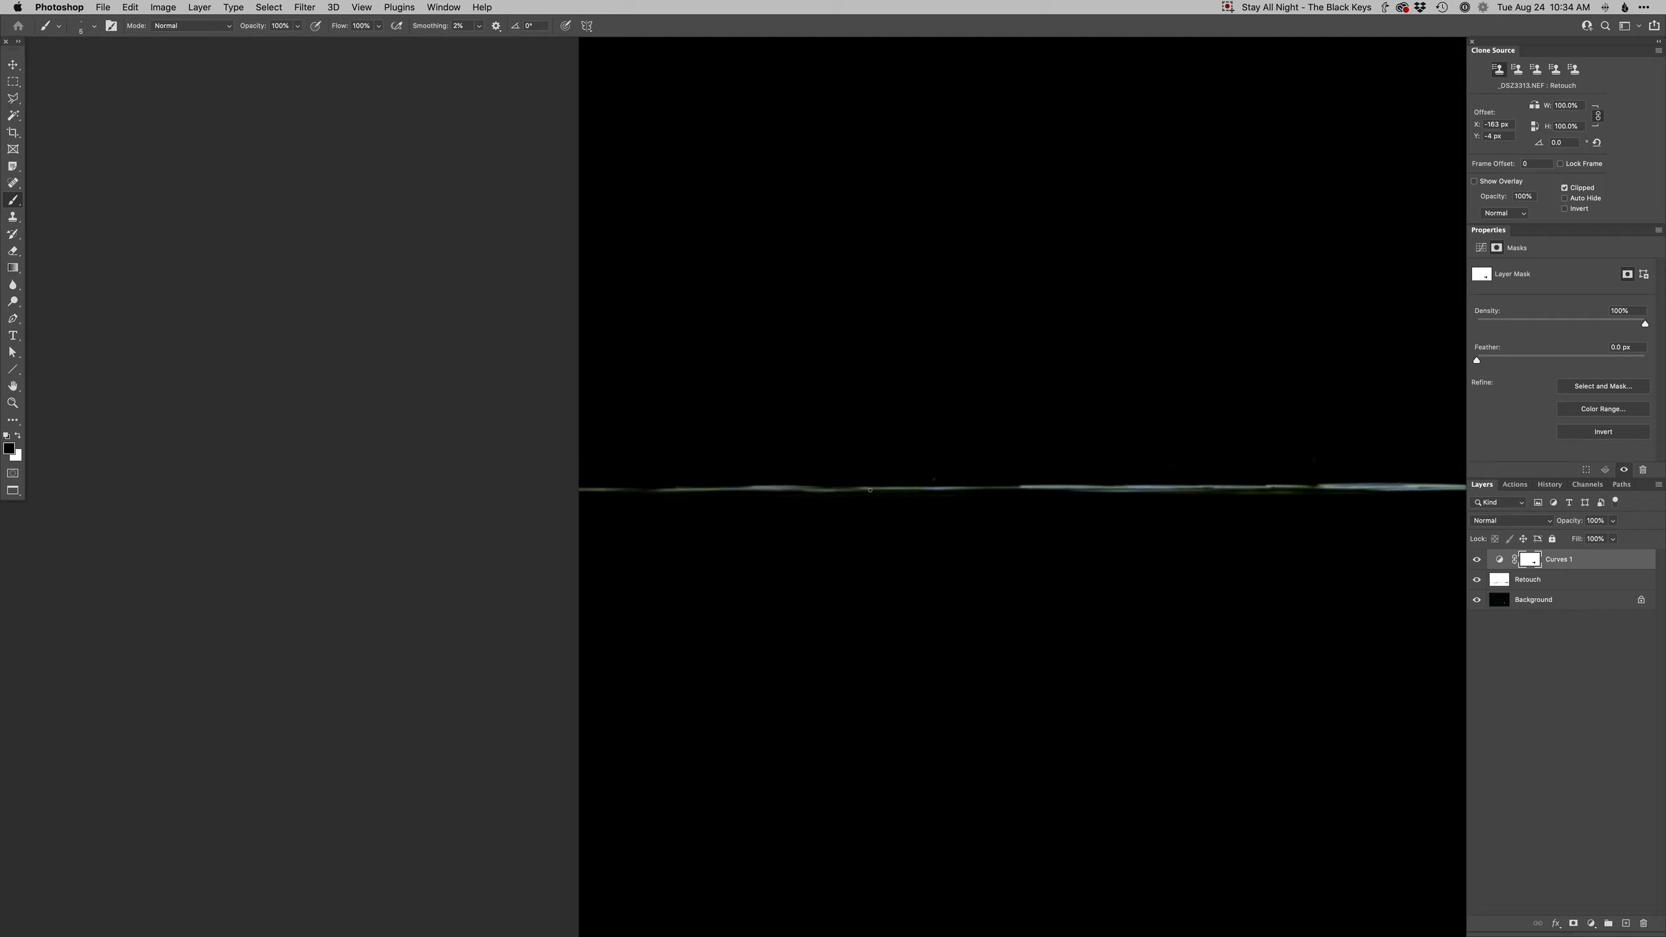
left_click(1008, 495, "shift")
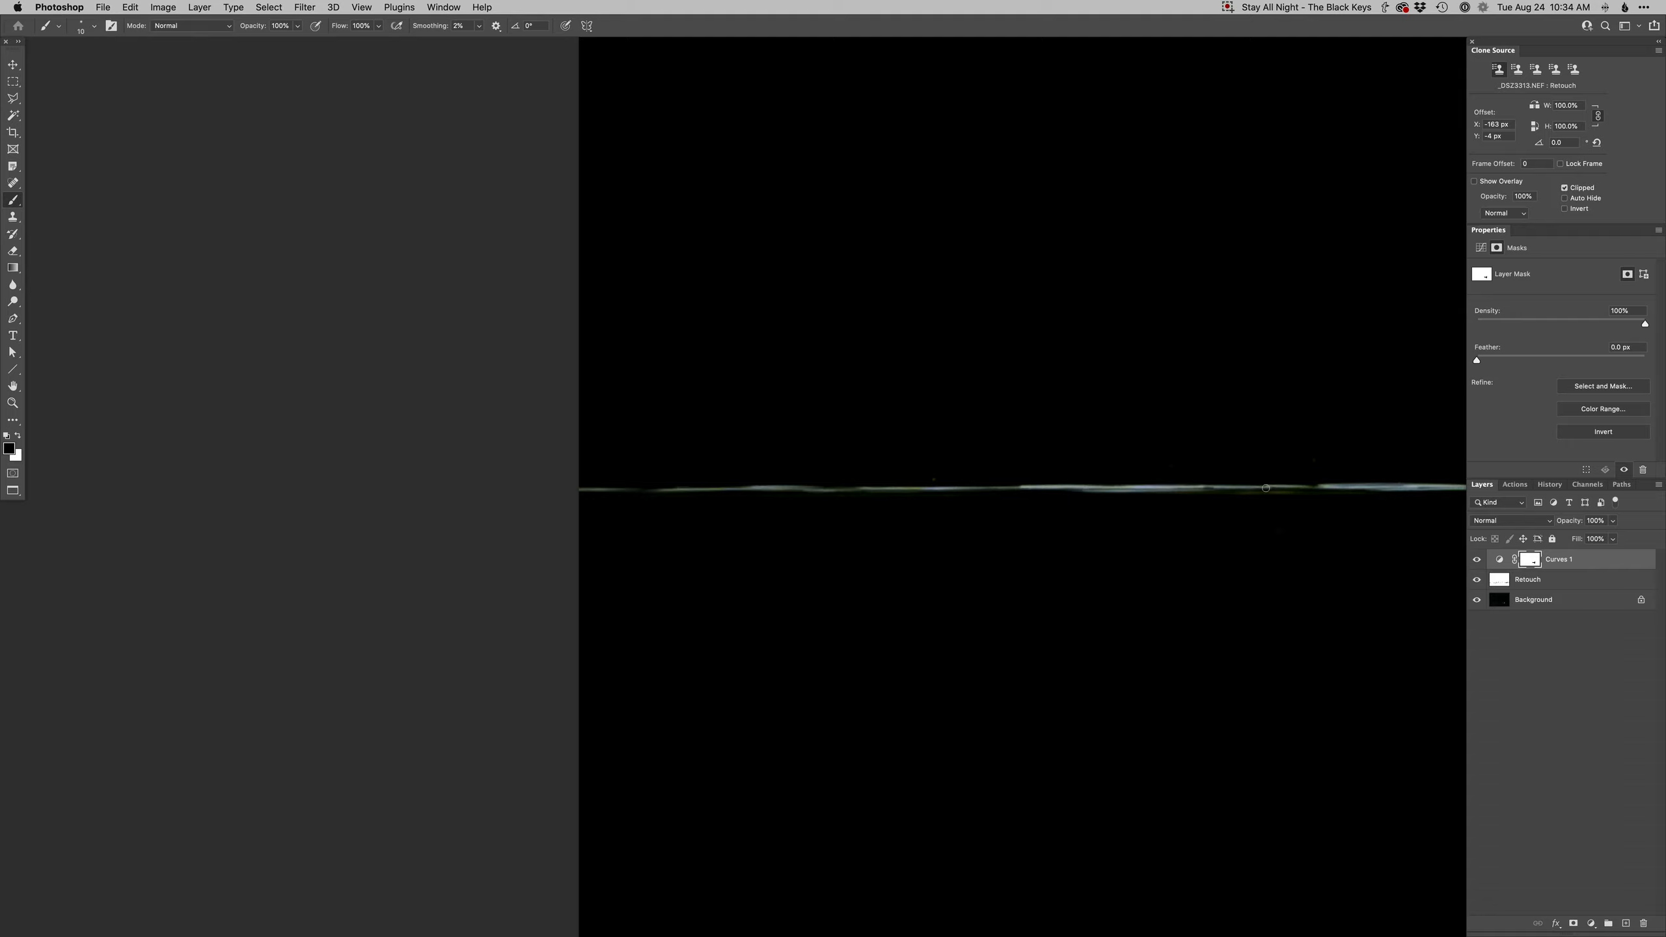
scroll(1042, 513, "up", 3)
left_click(806, 510, "shift")
left_click(994, 510, "shift")
left_click(1155, 513, "shift")
left_click(1308, 511, "shift")
left_click_drag(1312, 526, 717, 550)
left_click(956, 516, "shift")
left_click(1166, 518, "shift")
mouse_move(1333, 528)
left_mouse_down()
mouse_move(714, 549)
mouse_move(741, 543)
left_mouse_up()
left_click(807, 529, "shift")
left_click(967, 527, "shift")
left_click(1085, 529, "shift")
left_click(1267, 531, "shift")
left_click(1359, 529, "shift")
left_click_drag(1146, 556, 660, 603)
left_click_drag(909, 553, 737, 558)
left_click(932, 575, "shift")
left_click(1062, 576, "shift")
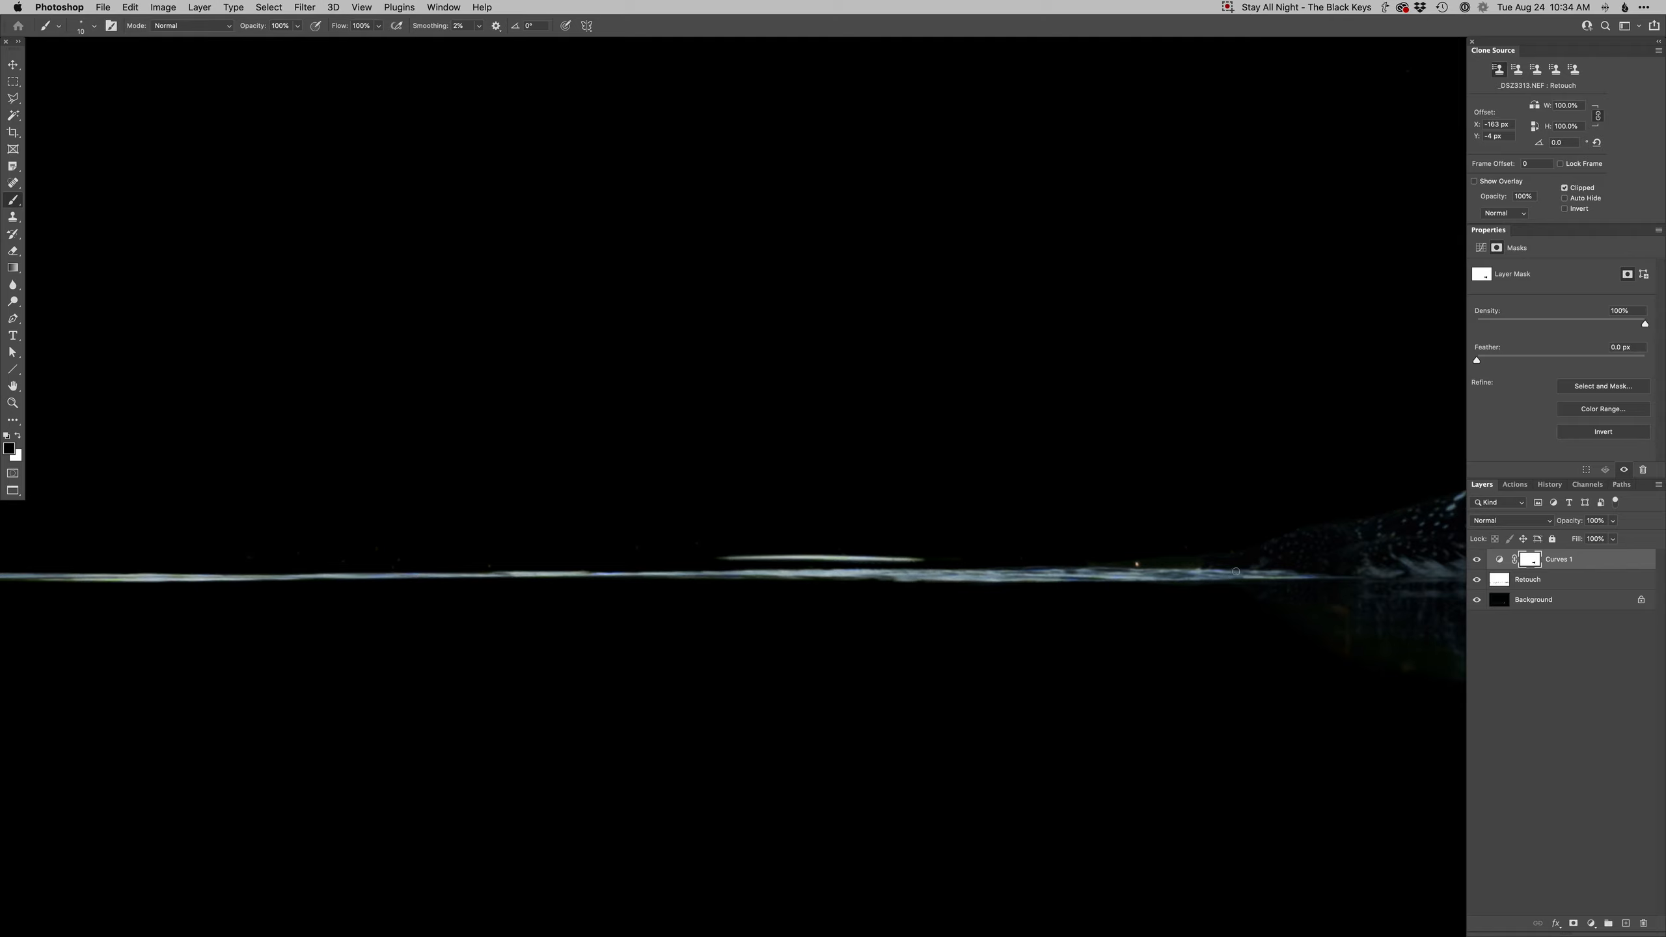
- Resize the brush, switch to white, and paint darkening onto the water near the loon's tail
left_click_drag(1303, 569, 1025, 553)
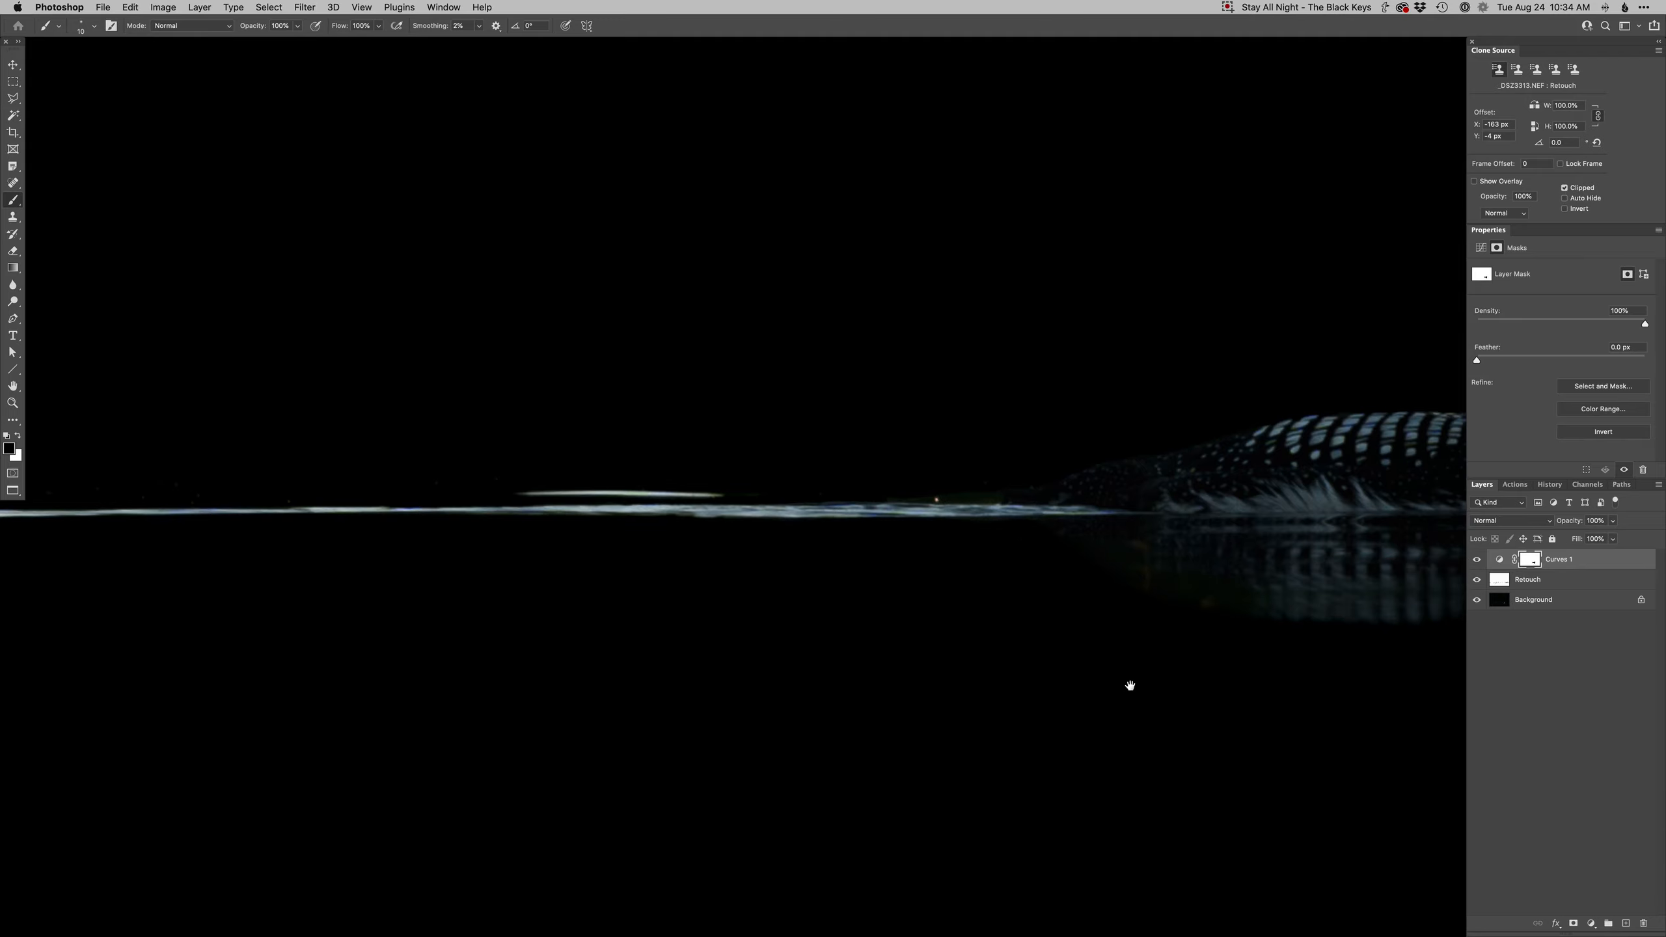
right_click(1131, 598)
left_click(1151, 712)
left_click_drag(1070, 701, 1114, 701)
key("x")
left_click(1233, 702, "alt")
left_click(1223, 696, "alt")
left_click_drag(1213, 702, 1032, 636)
- Add a Hue/Saturation adjustment layer and reduce the Blues saturation to -69 with a 130 px brush on its mask
left_click(952, 640, "alt")
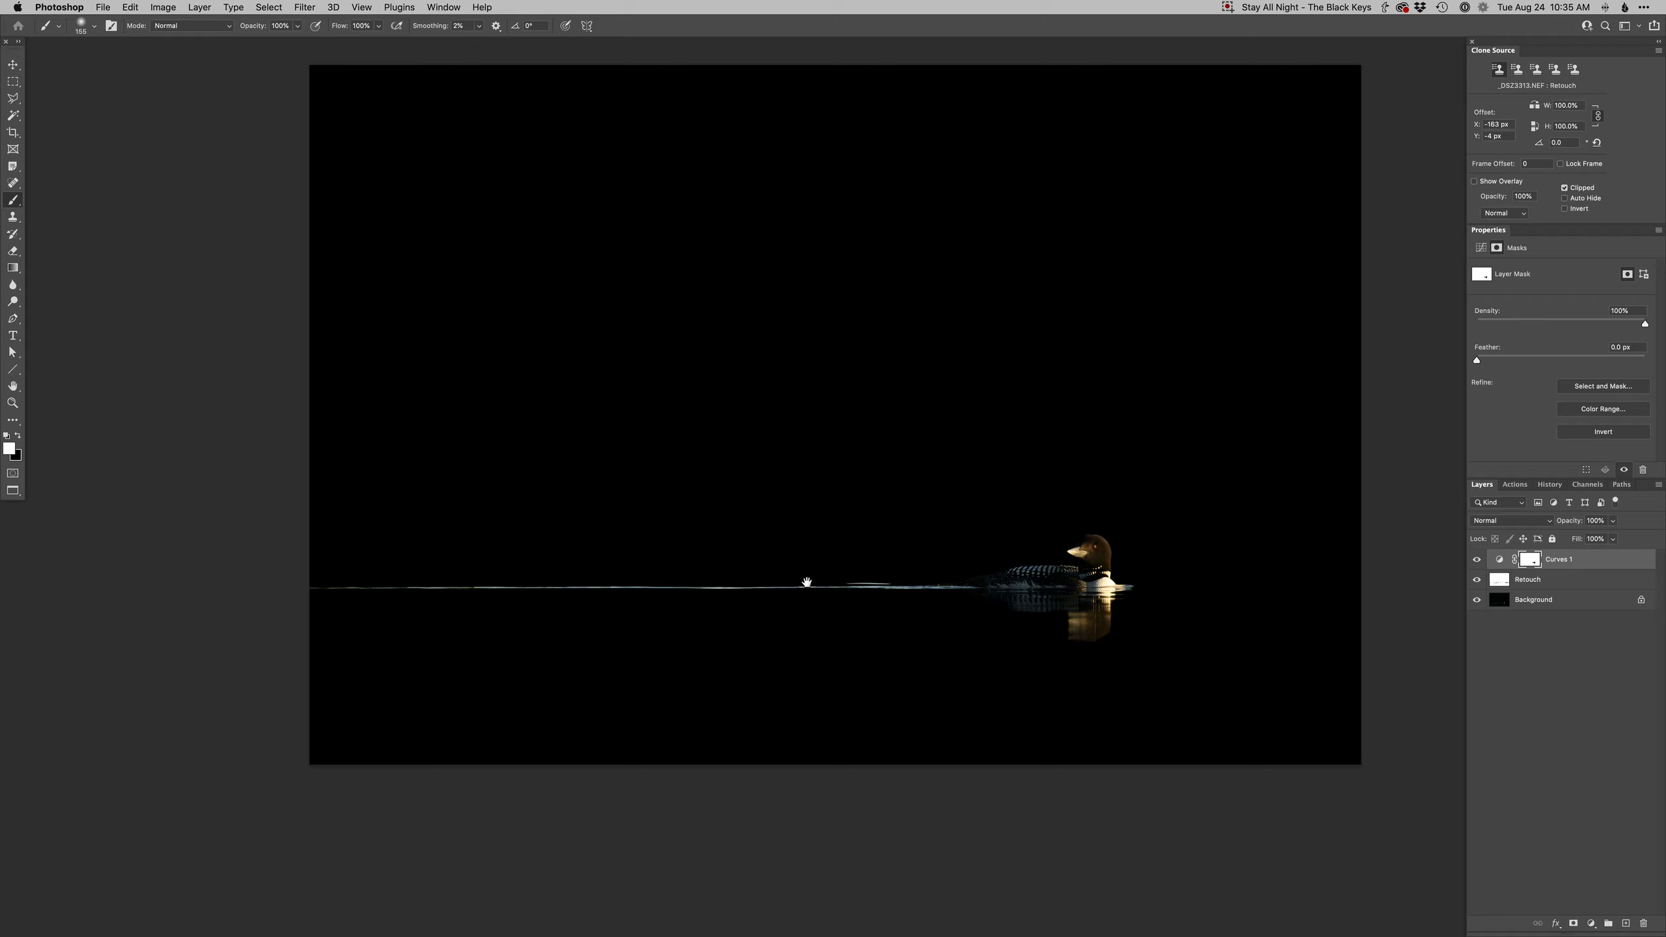
left_click_drag(1058, 650, 1068, 706)
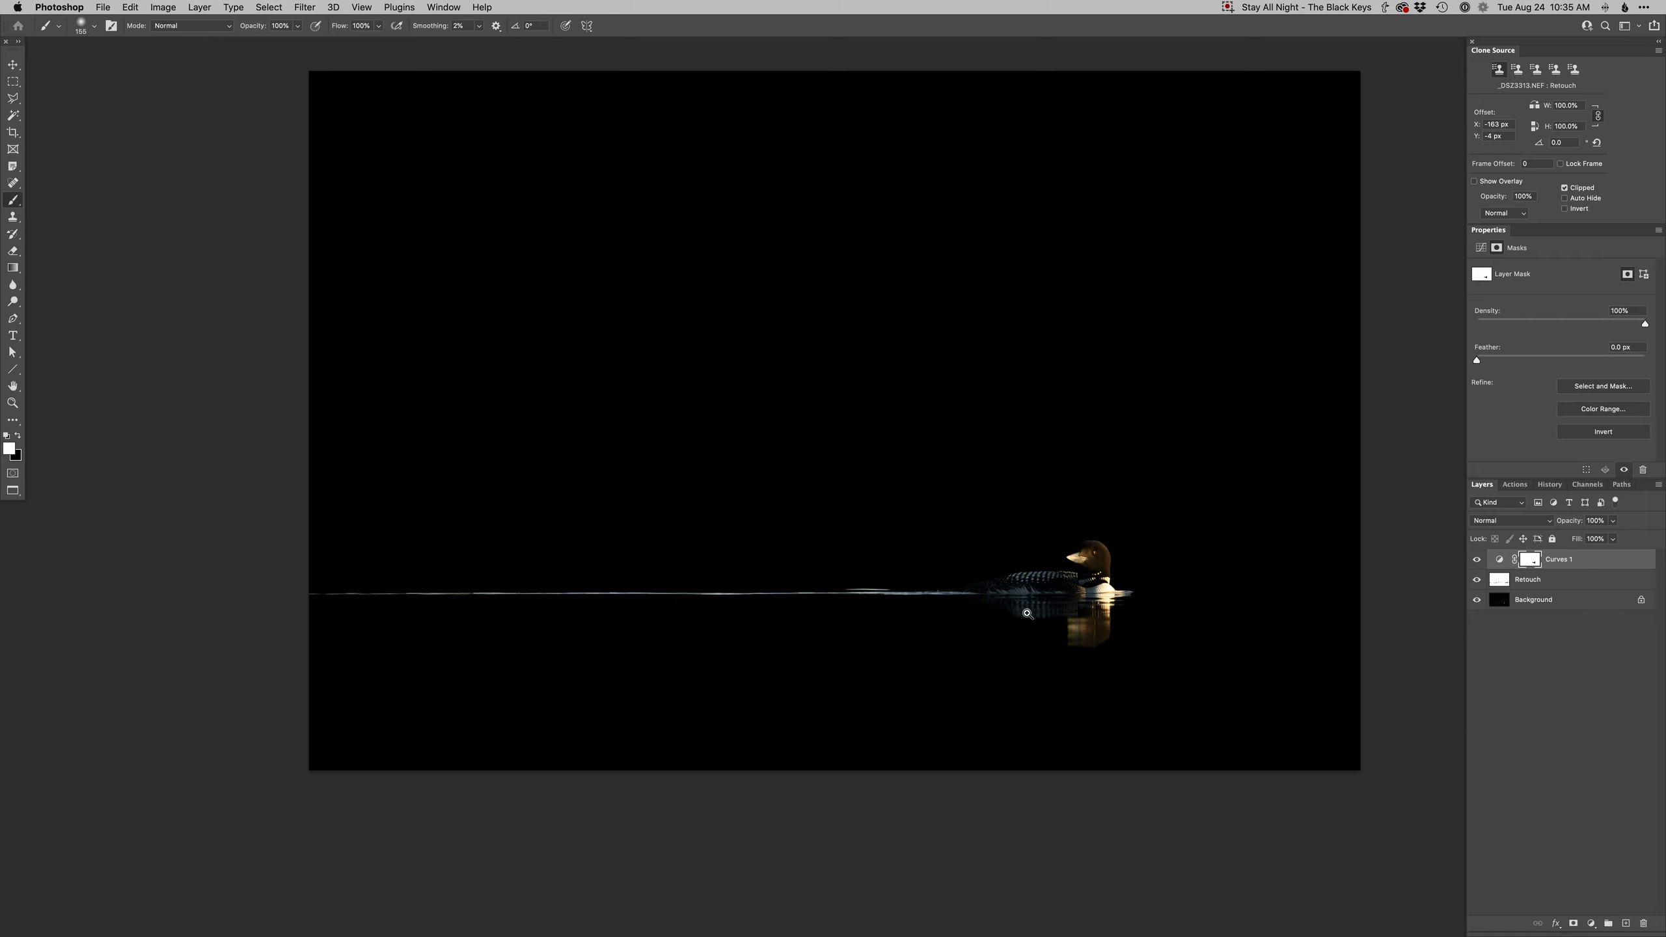
left_click_drag(1027, 612, 1042, 607)
left_click_drag(1042, 523, 990, 563)
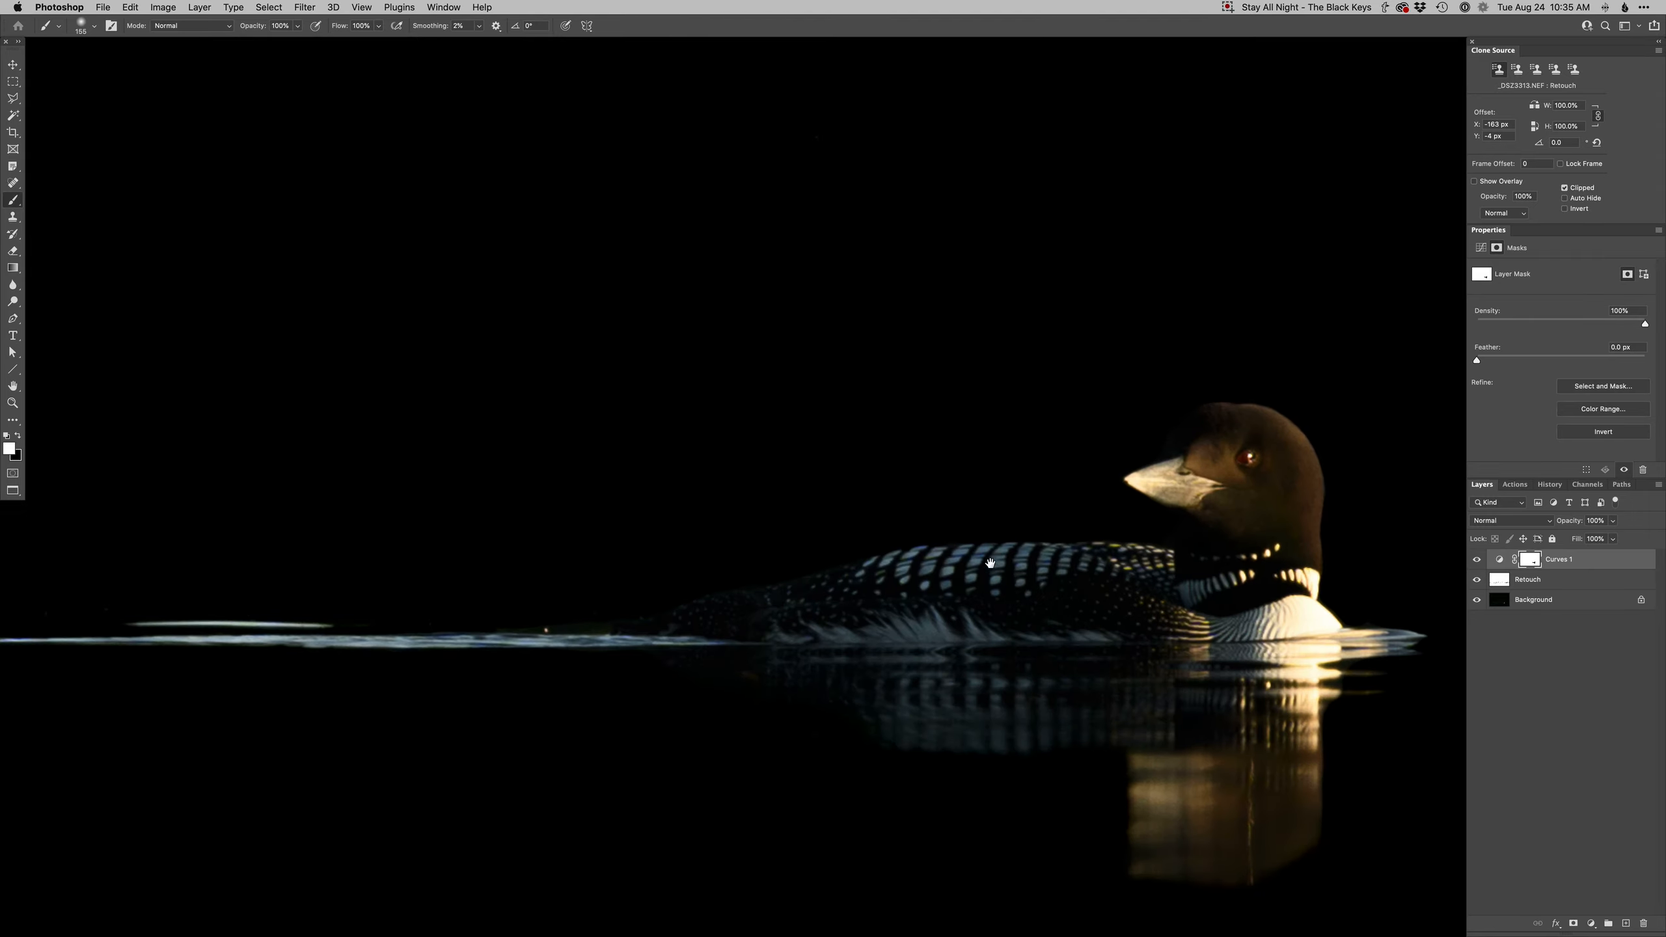
key("super+u")
key("Return")
key("alt+5")
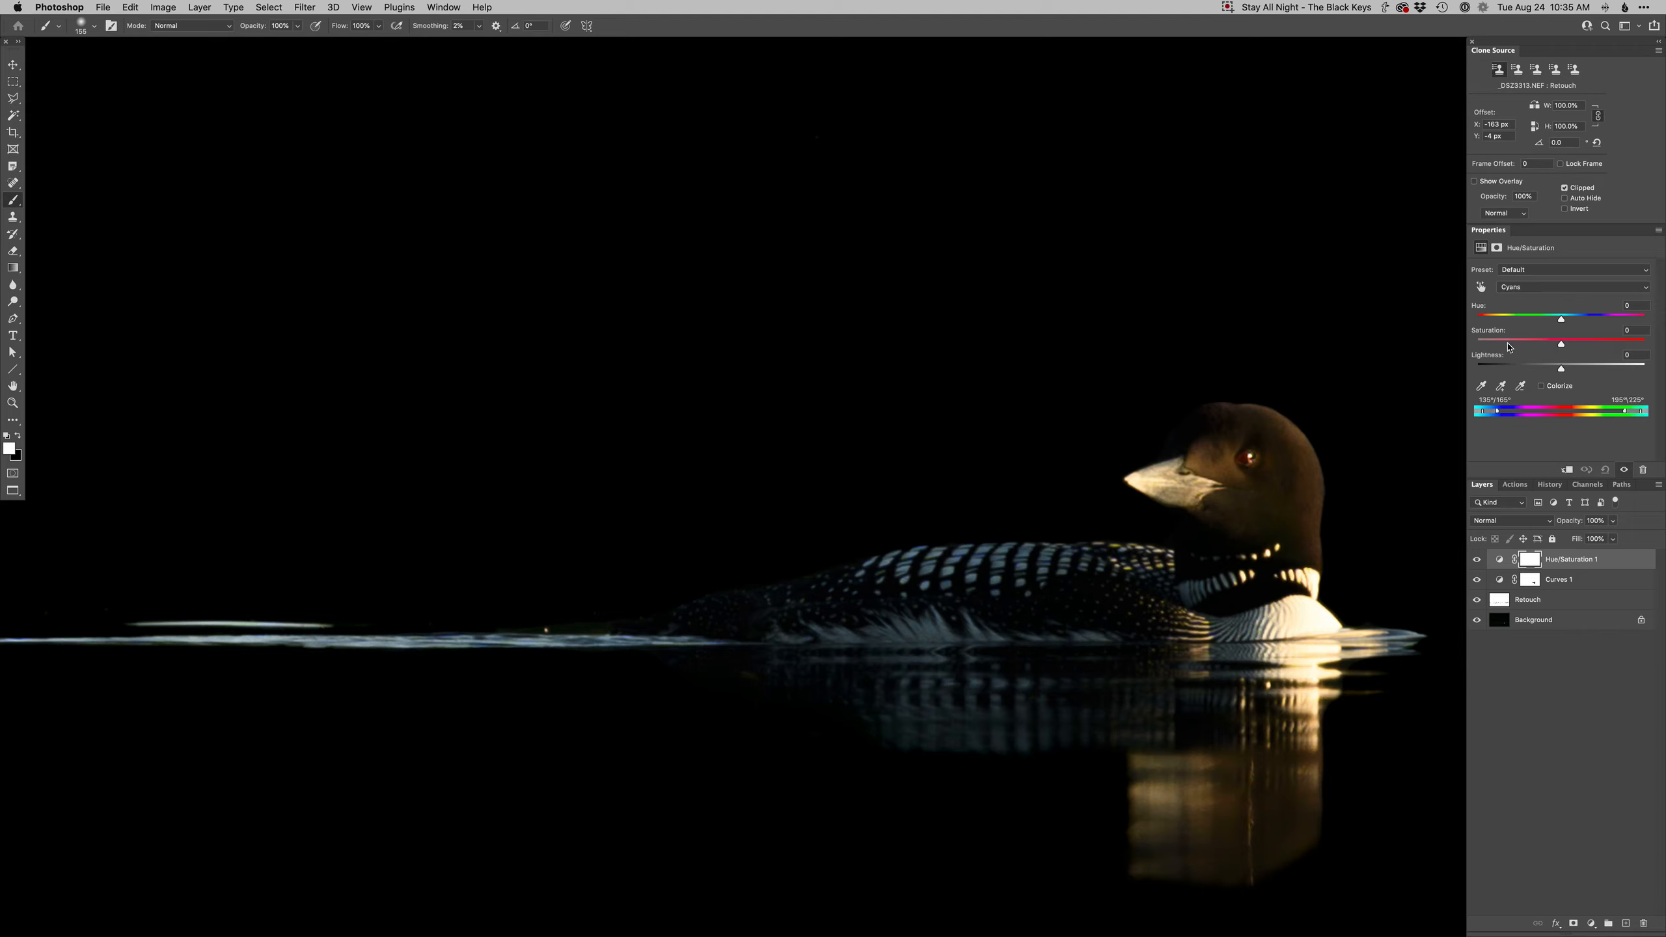
key("alt+7")
right_click(1019, 696)
type("130")
key("Return")
mouse_move(1086, 669)
left_mouse_down()
mouse_move(1122, 671)
mouse_move(928, 629)
mouse_move(1018, 692)
left_mouse_up()
key("space")
left_click(1131, 575)
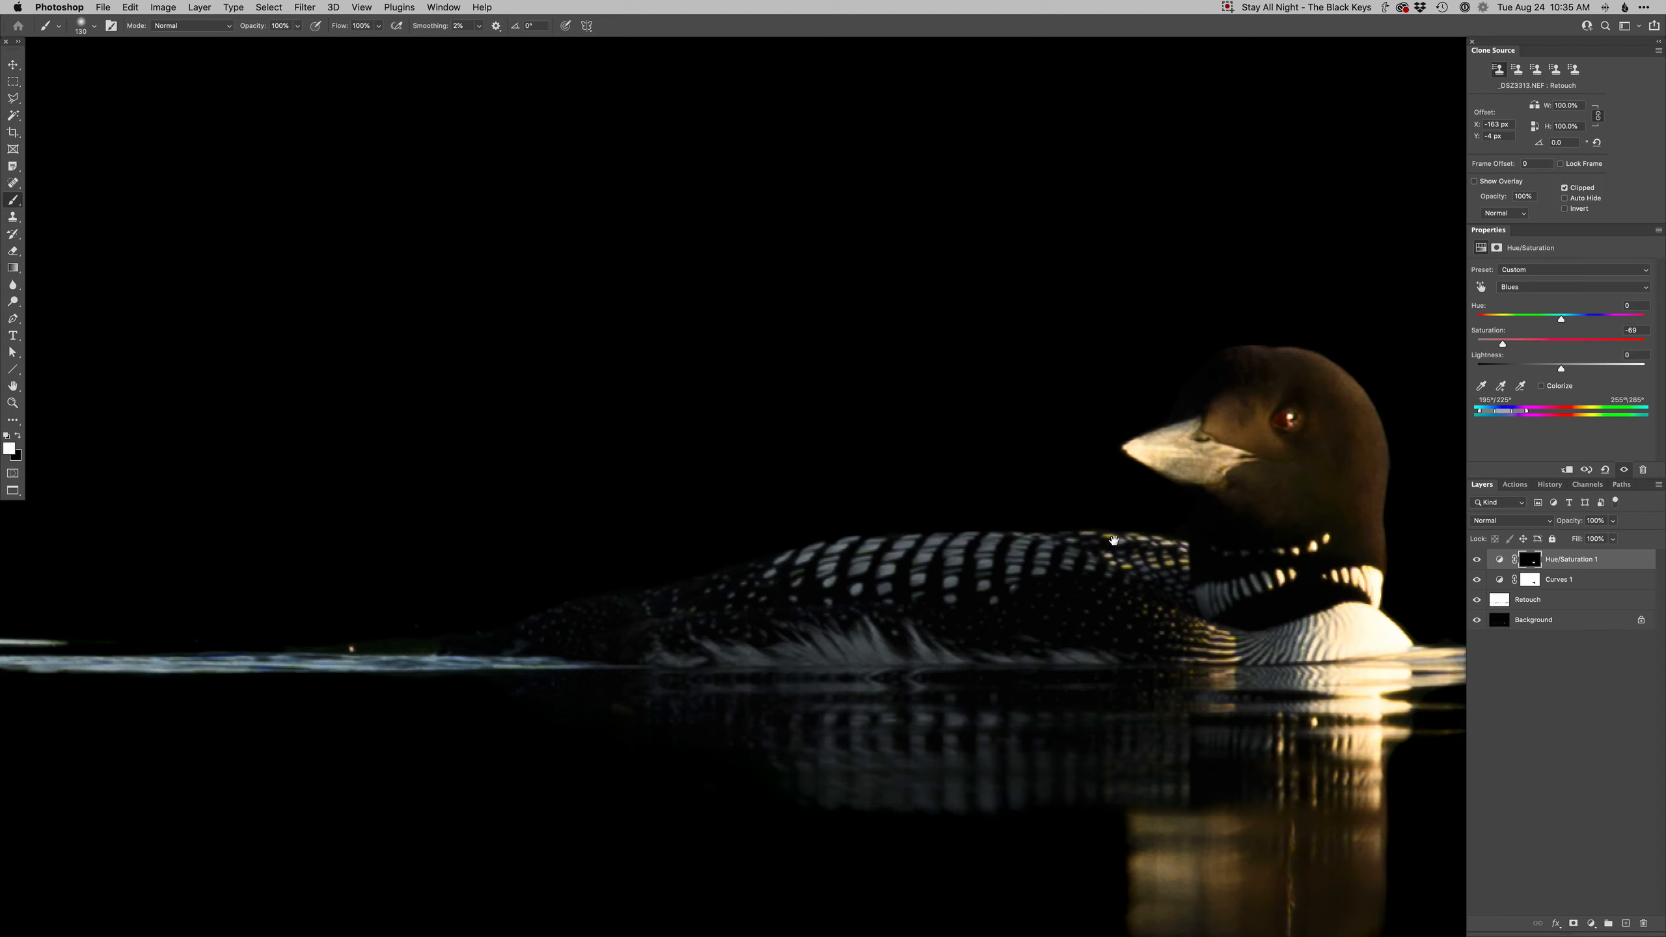
- Add a second Hue/Saturation layer, lower the Yellows saturation to -94 by dragging on the back, and invert its mask
left_click_drag(1113, 540, 999, 570)
key("super+u")
key("Return")
left_click(1481, 288)
left_click_drag(1003, 550, 945, 561)
key("super+i")
key("b")
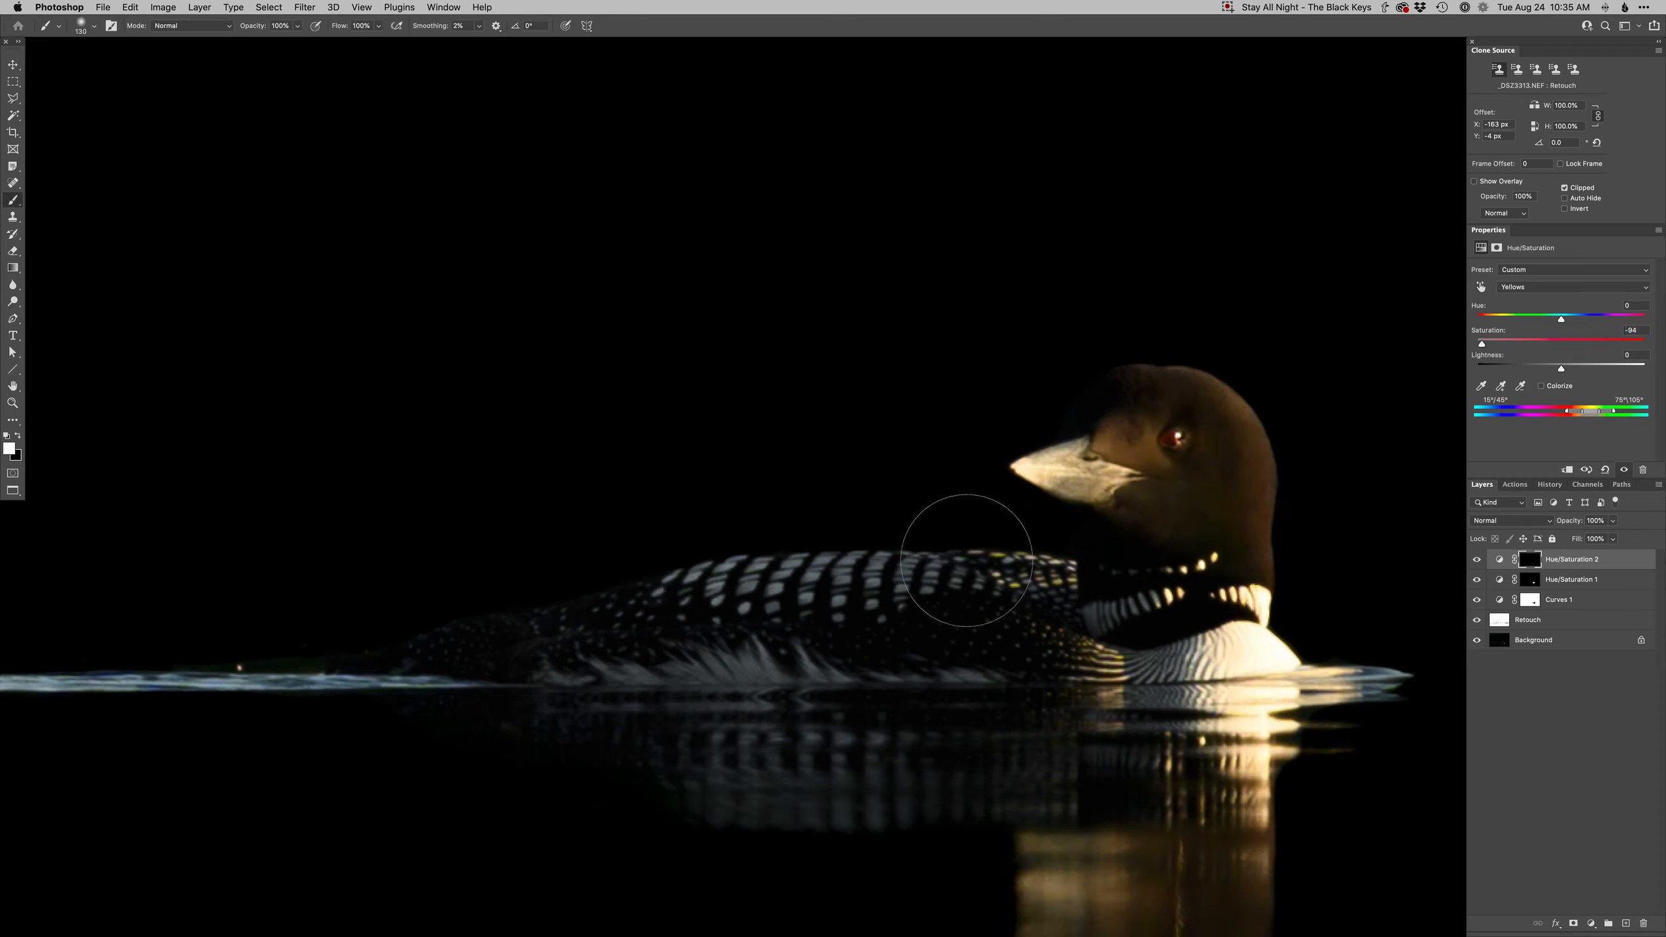
- Paint white on the second Hue/Saturation mask over the loon's back and flank feathers
left_click(1003, 576)
mouse_move(1004, 576)
left_mouse_down()
mouse_move(1042, 584)
mouse_move(1094, 655)
mouse_move(1016, 633)
mouse_move(1001, 708)
mouse_move(995, 500)
left_mouse_up()
left_click_drag(1023, 617, 1046, 617)
left_click_drag(954, 655, 923, 809)
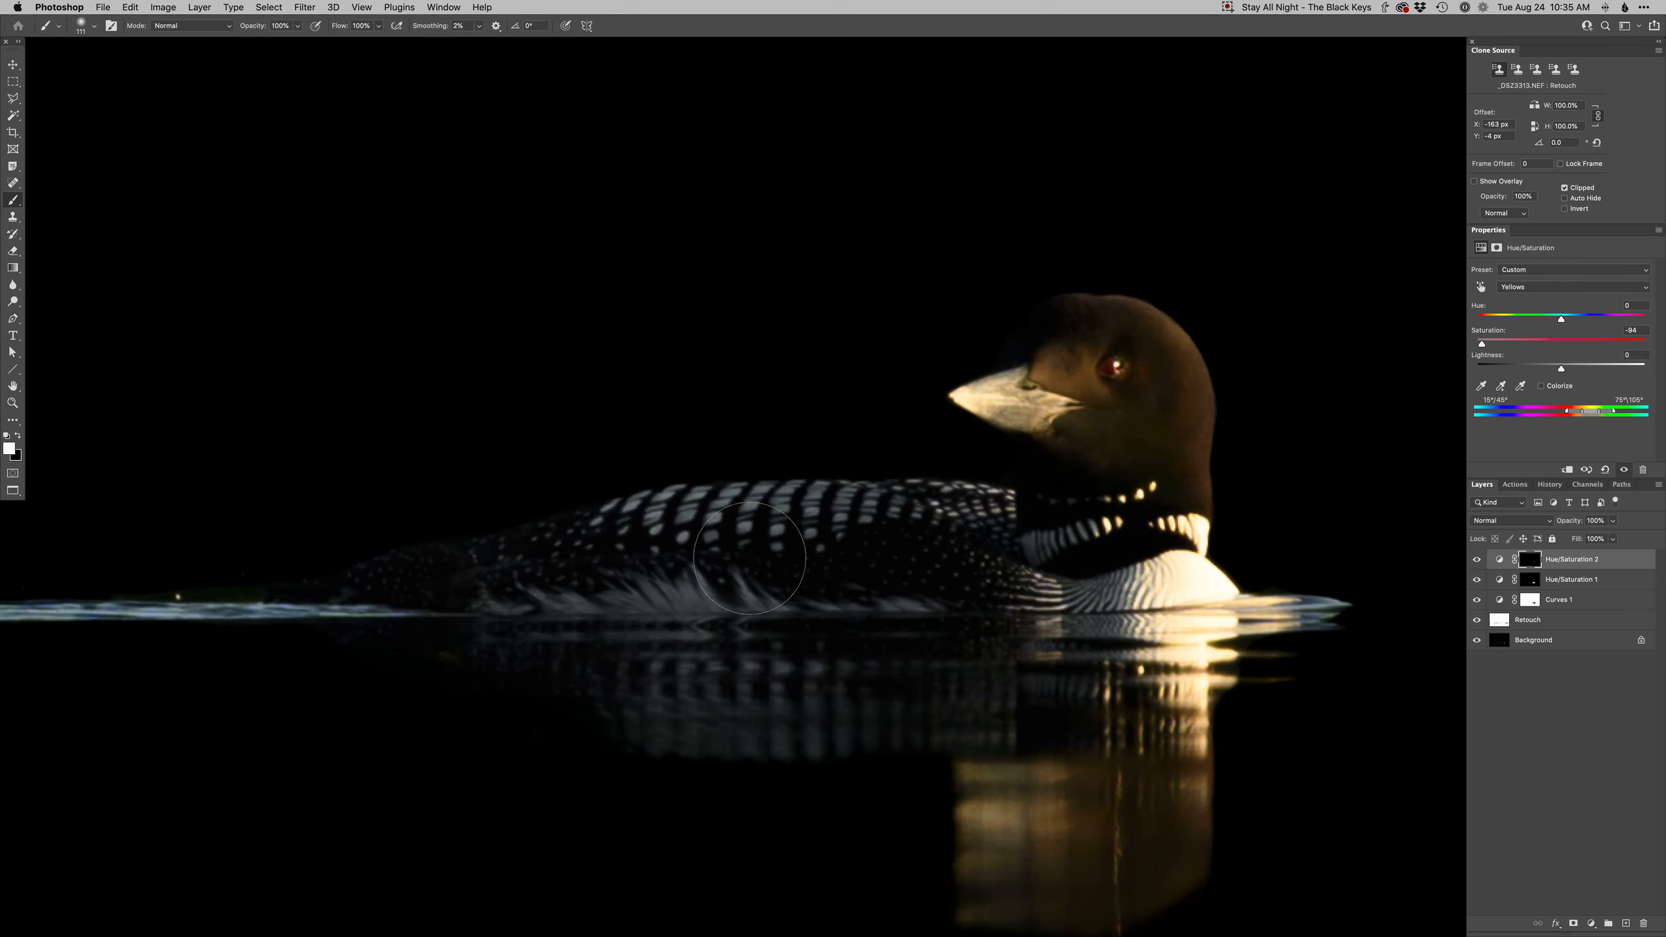
left_click_drag(969, 643, 920, 775)
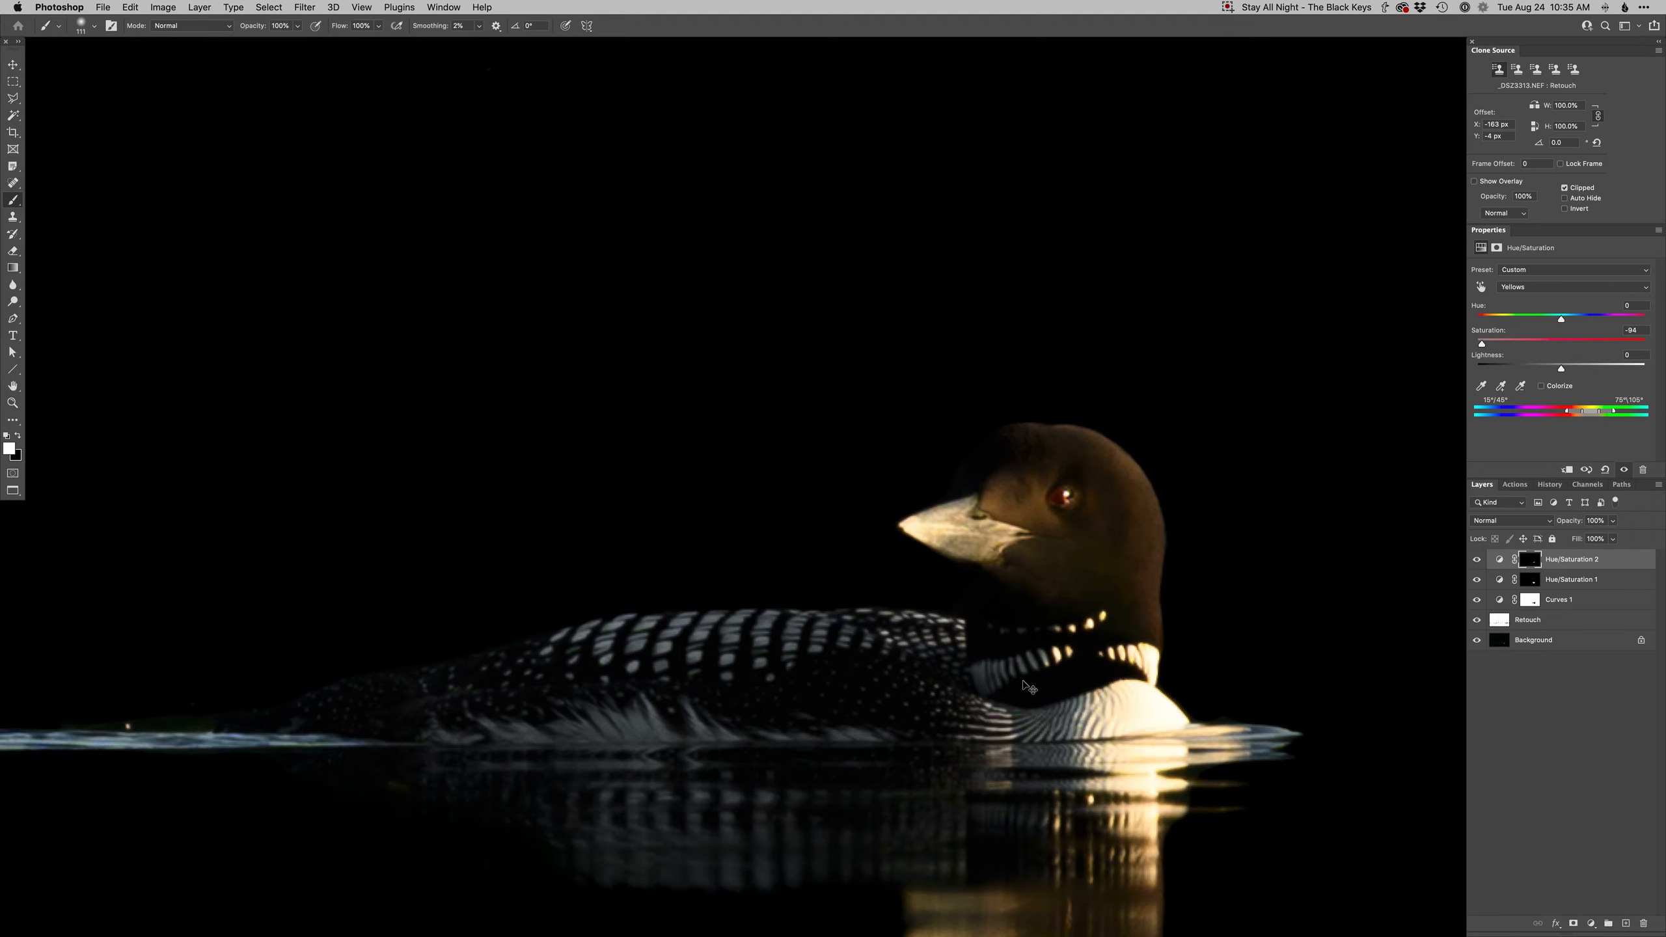
- Create a brightening Dodge curves layer and load the first Curves mask as a selection of the loon
key("F2")
left_click_drag(1038, 482, 969, 485)
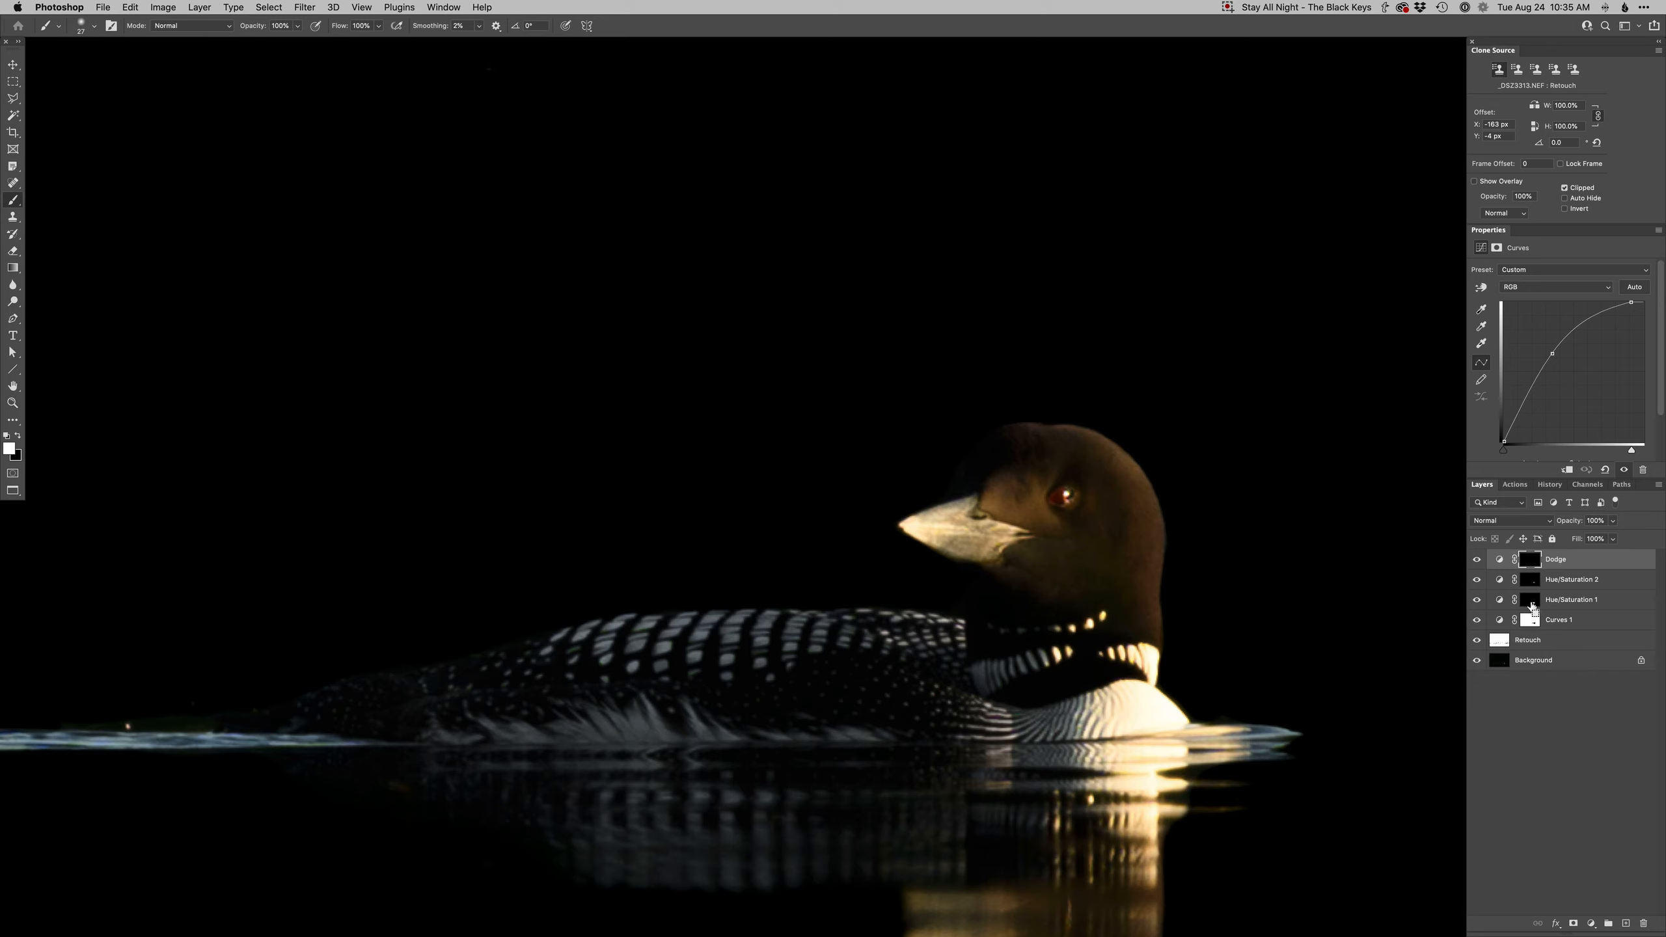
left_click(1529, 622, "super")
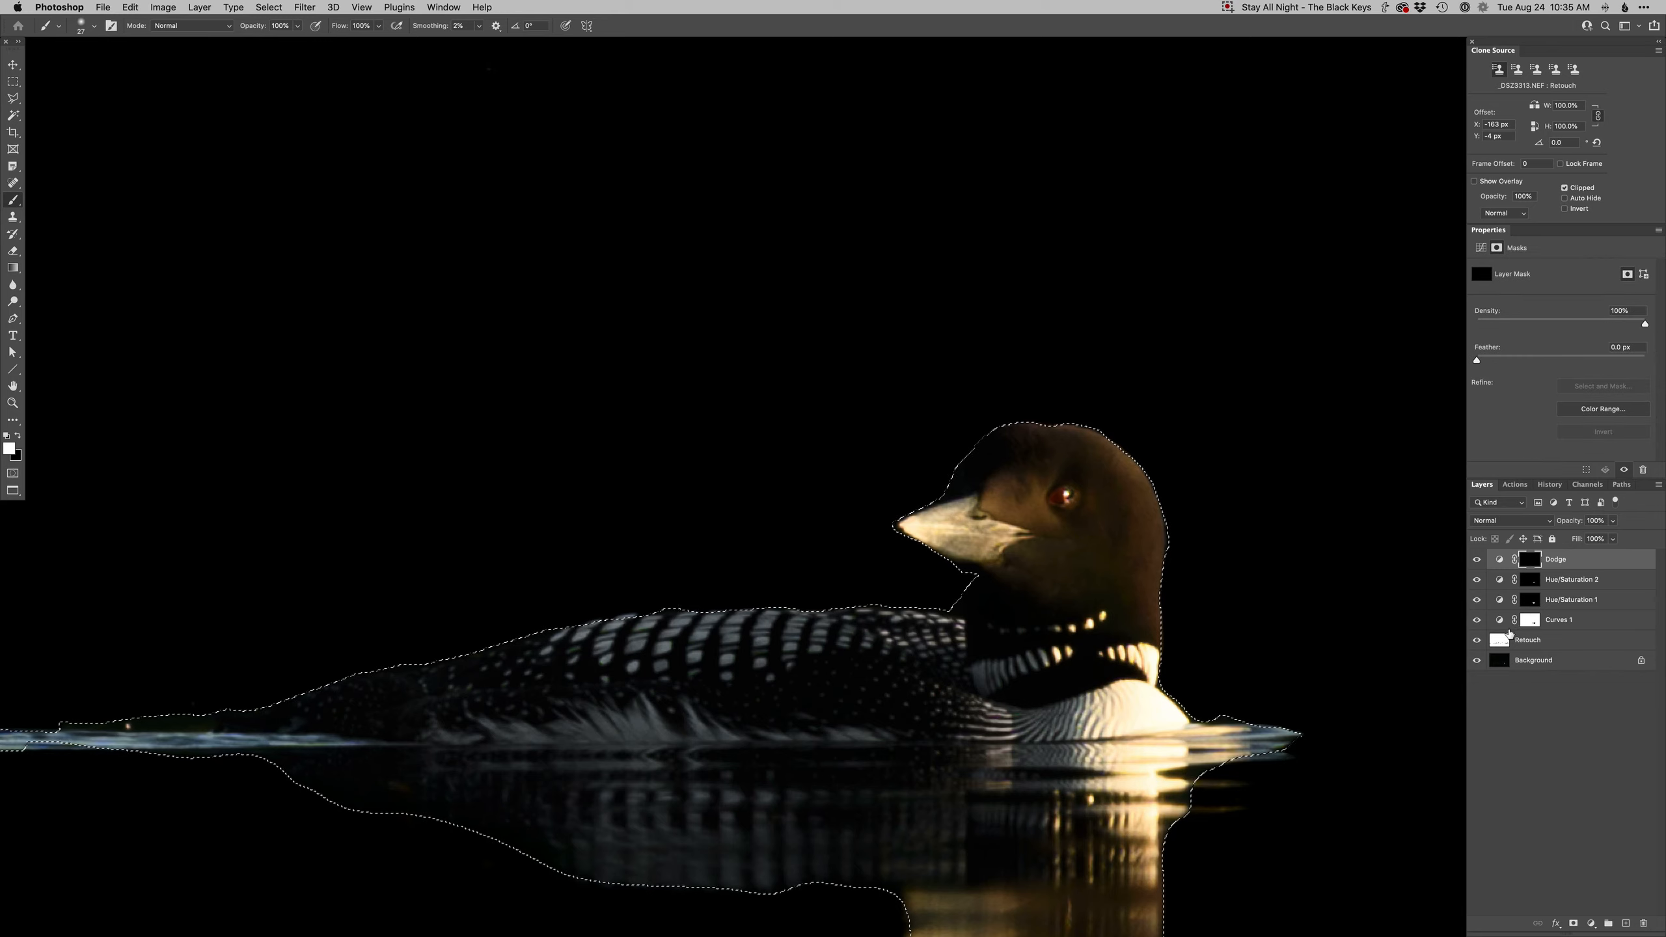
key("super+h")
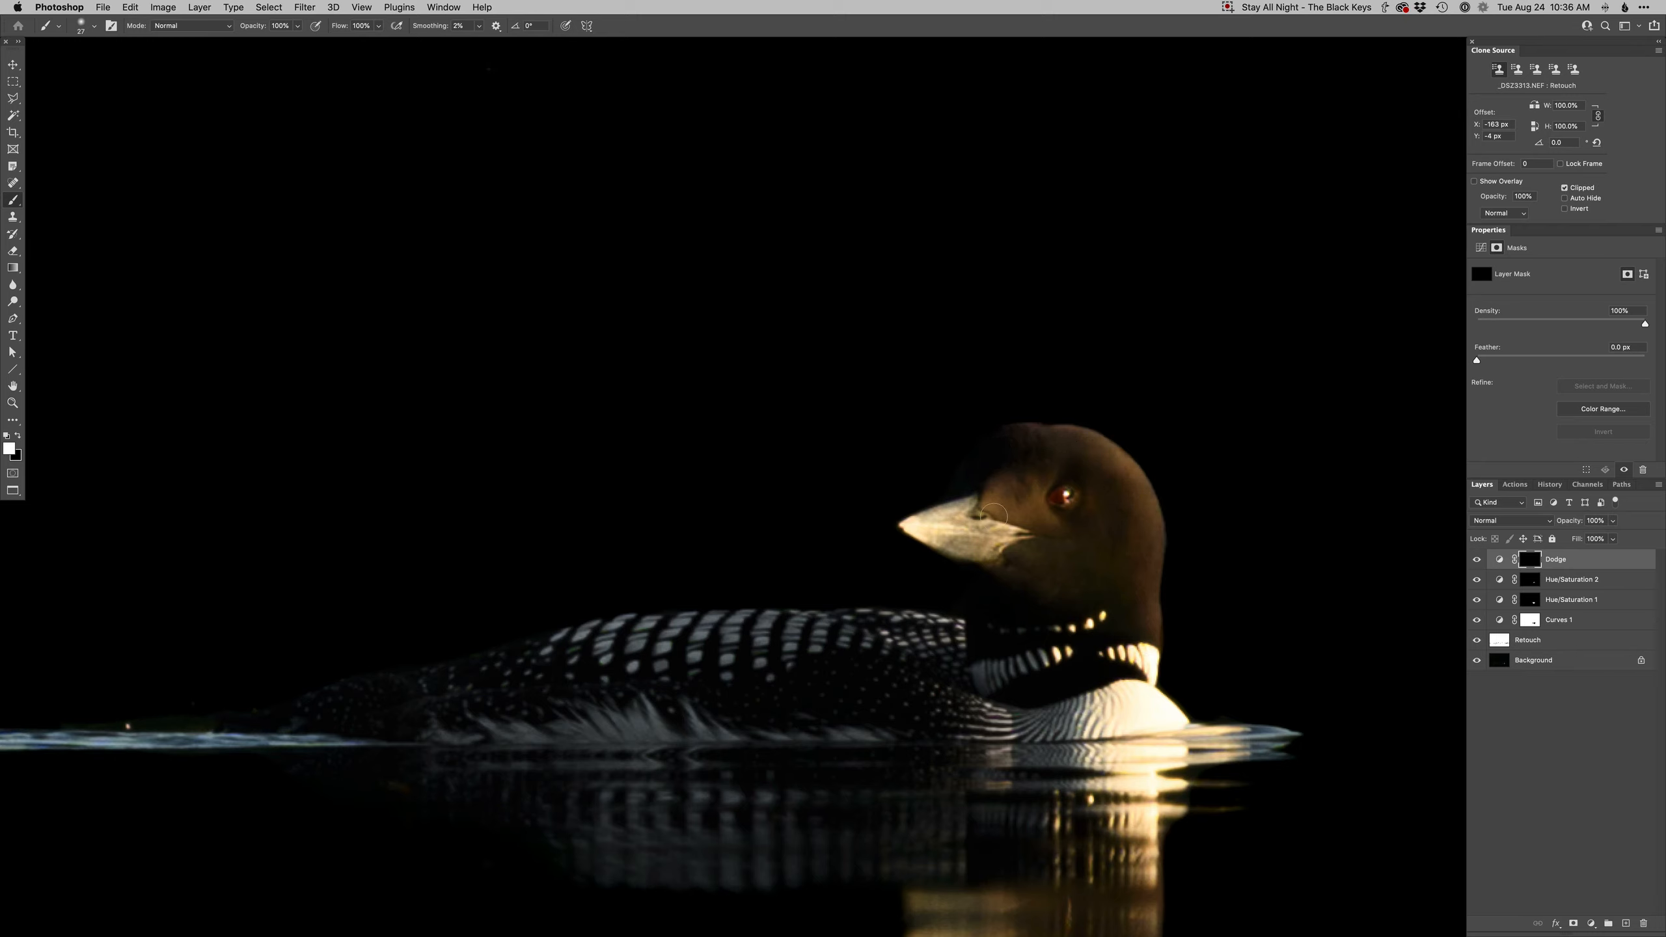
- Paint dodging onto the loon's bill, eye, chest and back within the selection
left_click_drag(992, 526, 975, 525)
left_click_drag(1067, 501, 1053, 505)
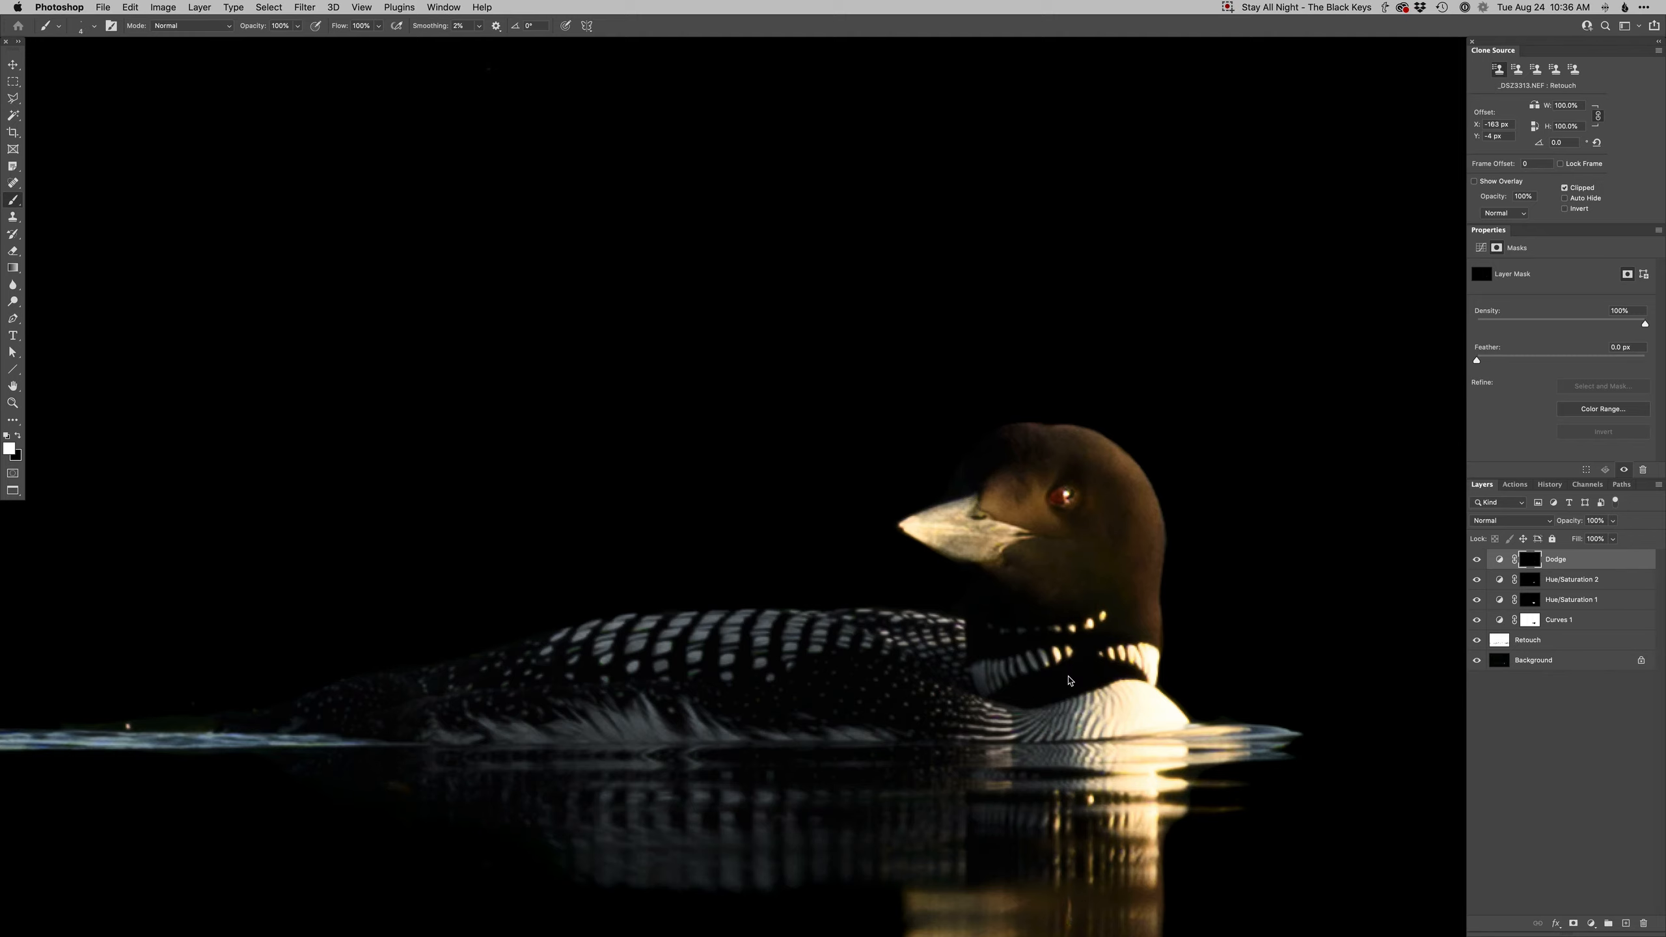
left_click_drag(1059, 656, 969, 679)
left_click_drag(1074, 720, 1078, 719)
mouse_move(1079, 715)
left_mouse_down()
mouse_move(1017, 735)
mouse_move(973, 711)
left_mouse_up()
left_click_drag(945, 648, 940, 648)
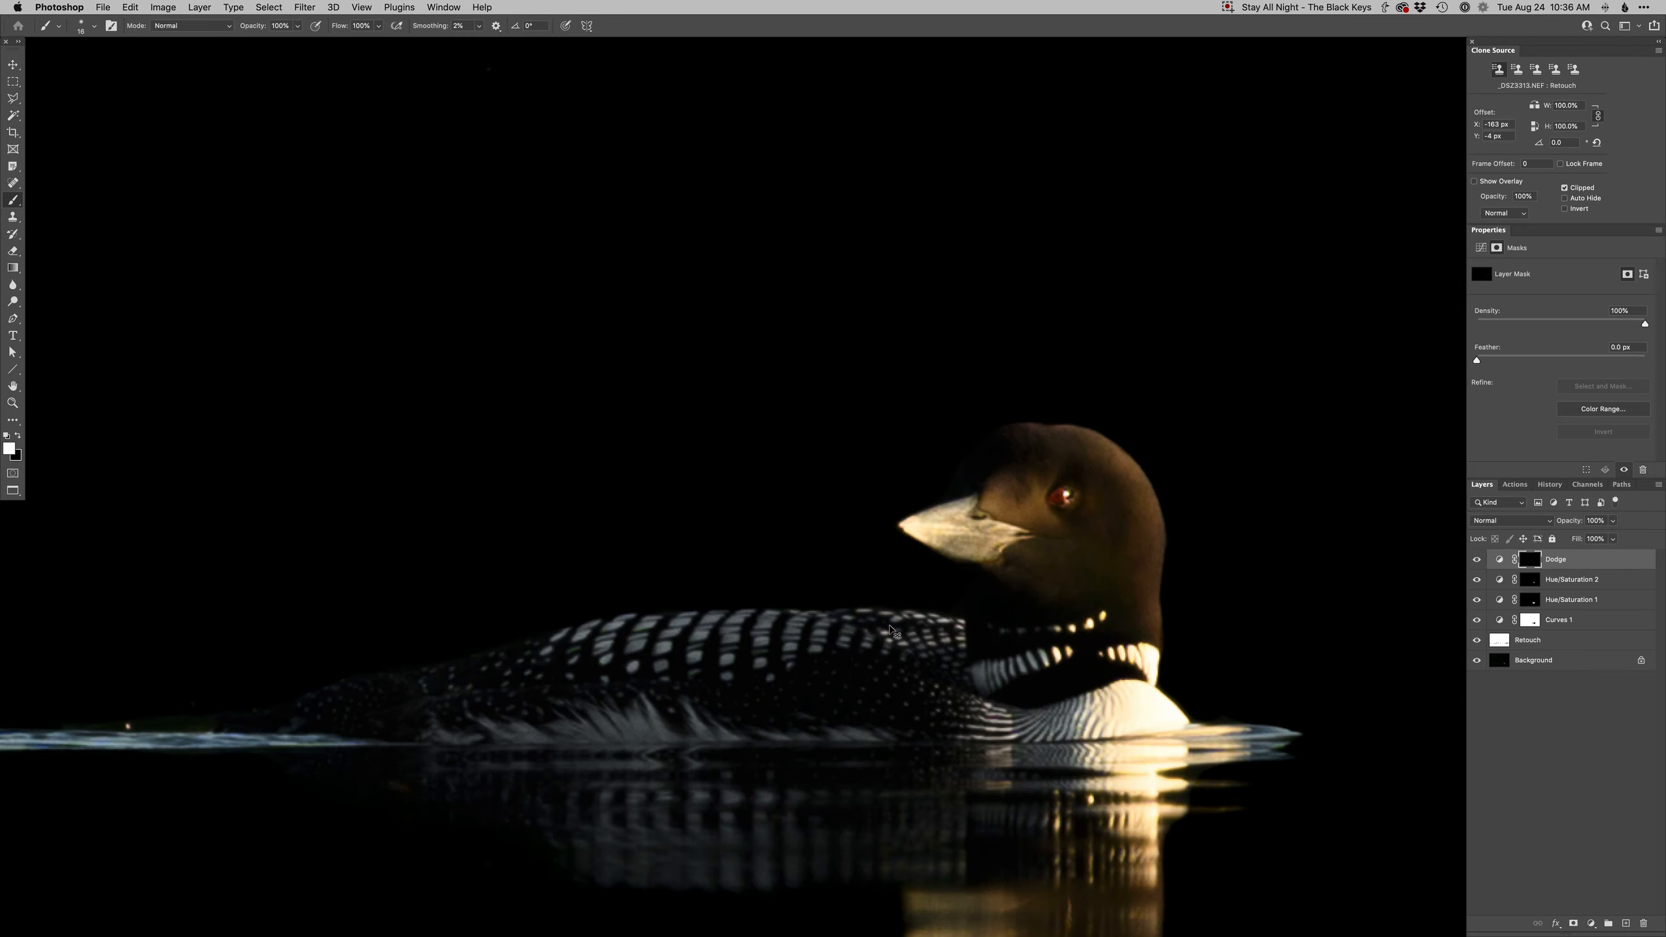
- Toggle the Dodge layer on and off while zooming around to compare the dodged loon
key("space")
left_click(1477, 560)
left_click(1477, 560)
left_click(1477, 560)
left_click(1477, 561)
left_click(1024, 583, "alt")
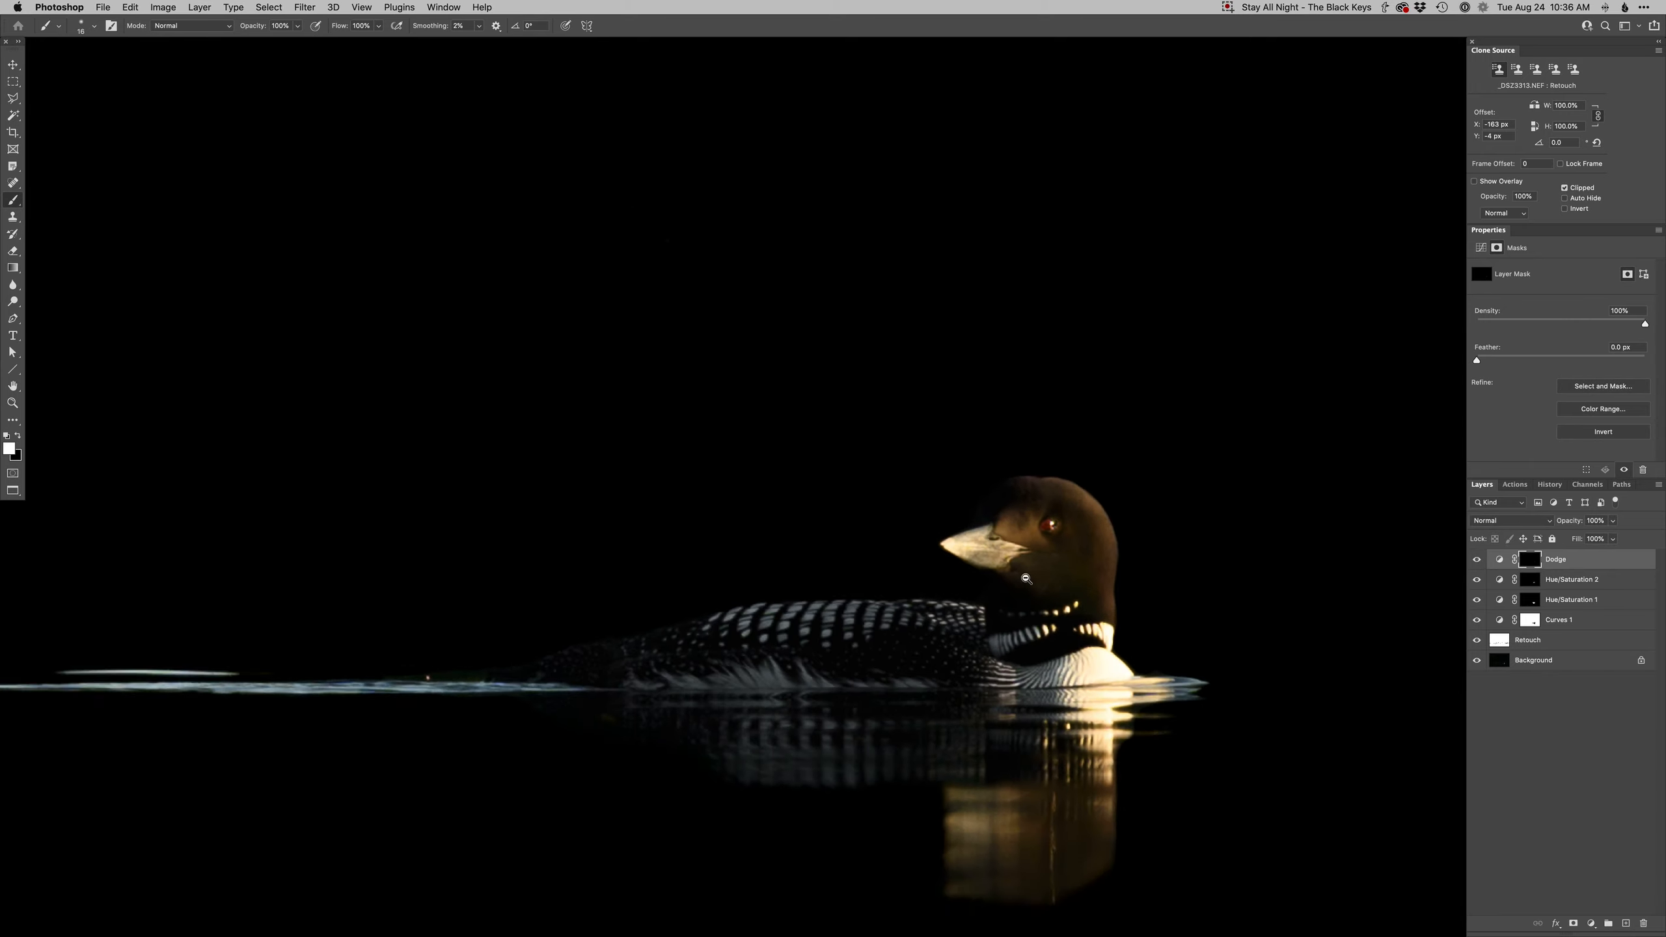
left_click(1024, 583, "alt")
left_click(1024, 583, "alt")
left_click(1024, 583, "alt")
left_click(1009, 628, "super")
left_click(1009, 628, "super")
left_click(1008, 628, "super")
left_click_drag(1079, 620, 1090, 620)
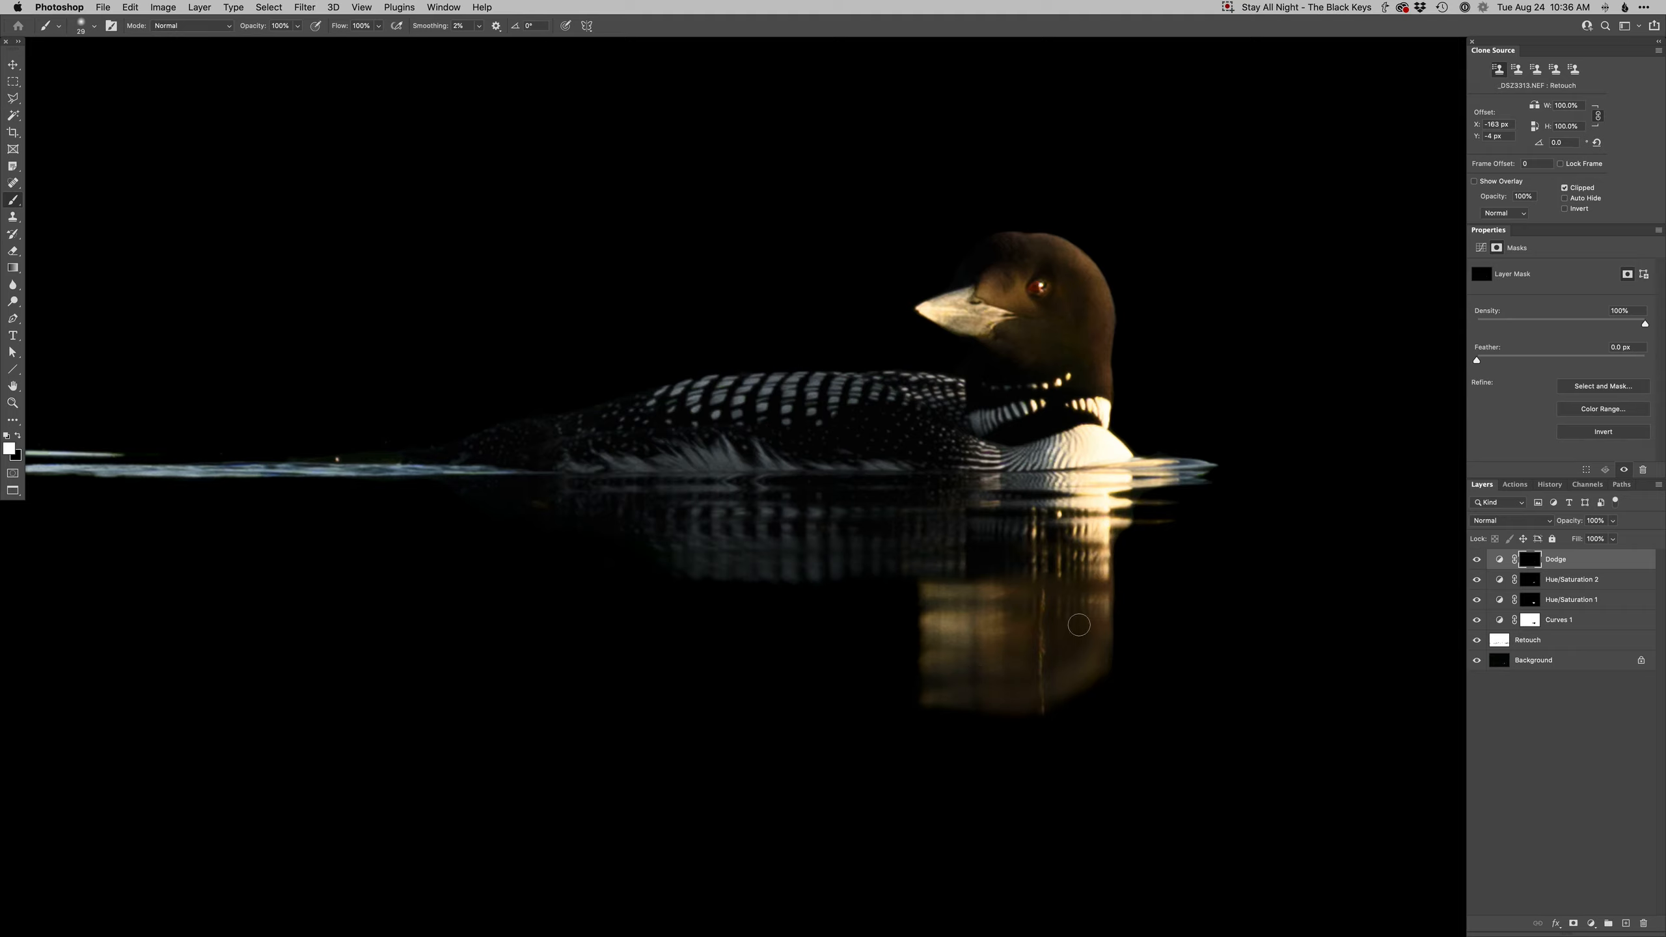
left_click(1017, 670, "alt")
left_click(1017, 669, "alt")
left_click(1477, 560)
left_click(1477, 560)
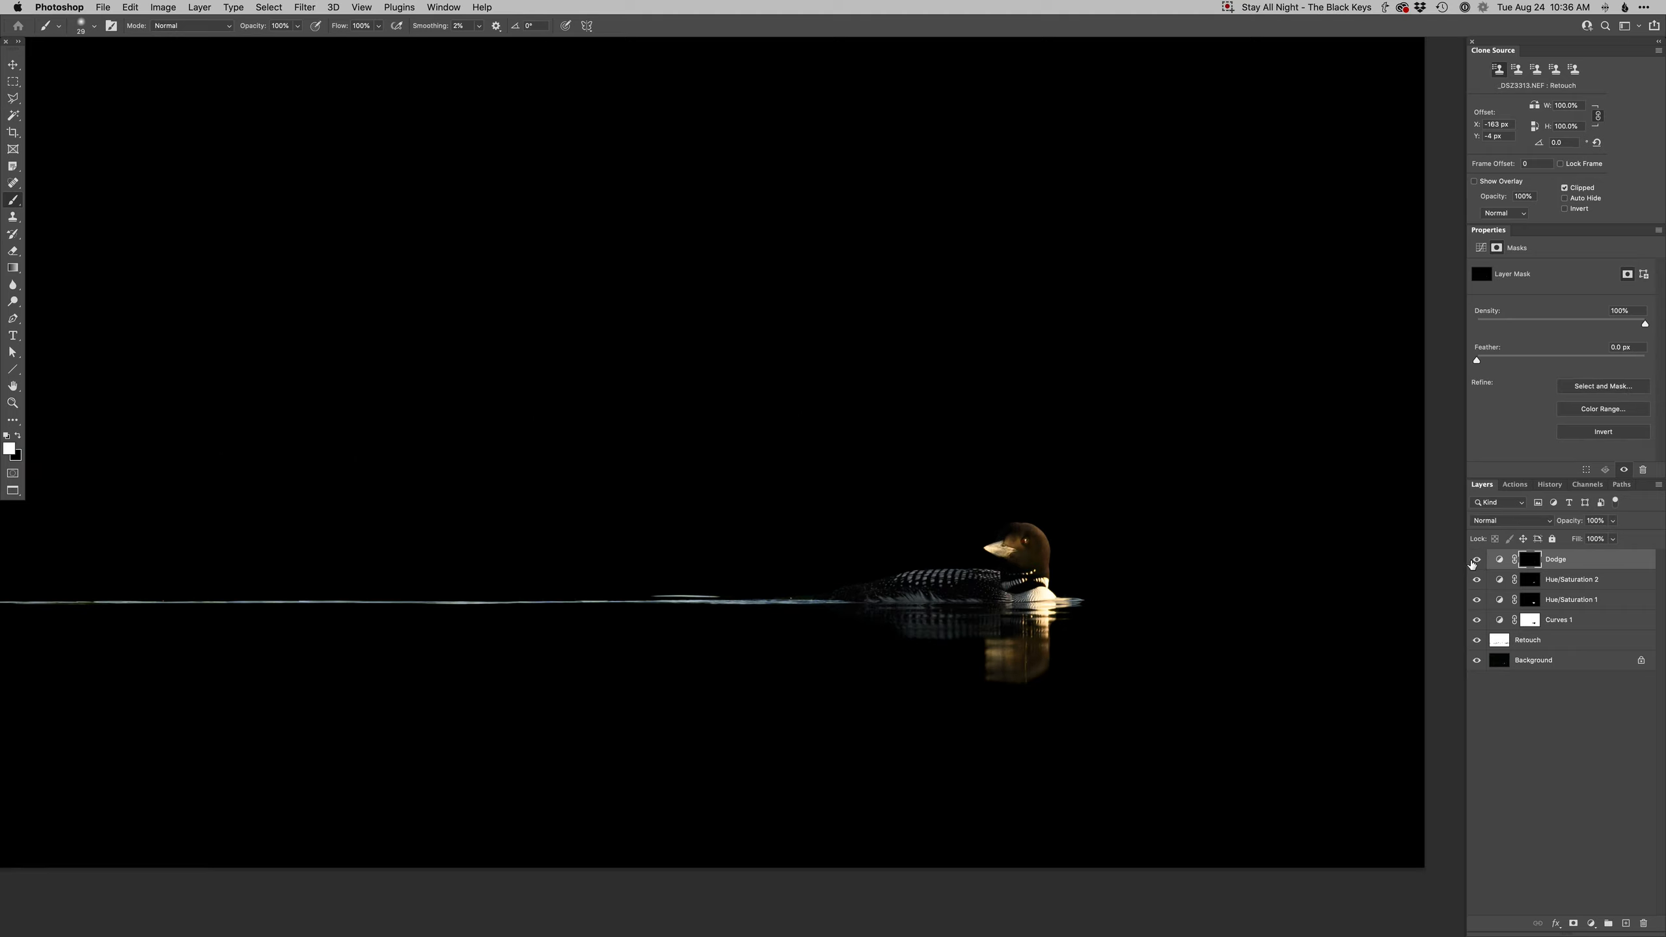
left_click(956, 584, "super")
left_click(956, 585, "super")
- Add another Curves adjustment layer, bend its curve upward to brighten, and invert its mask to black
key("ctrl+super+m")
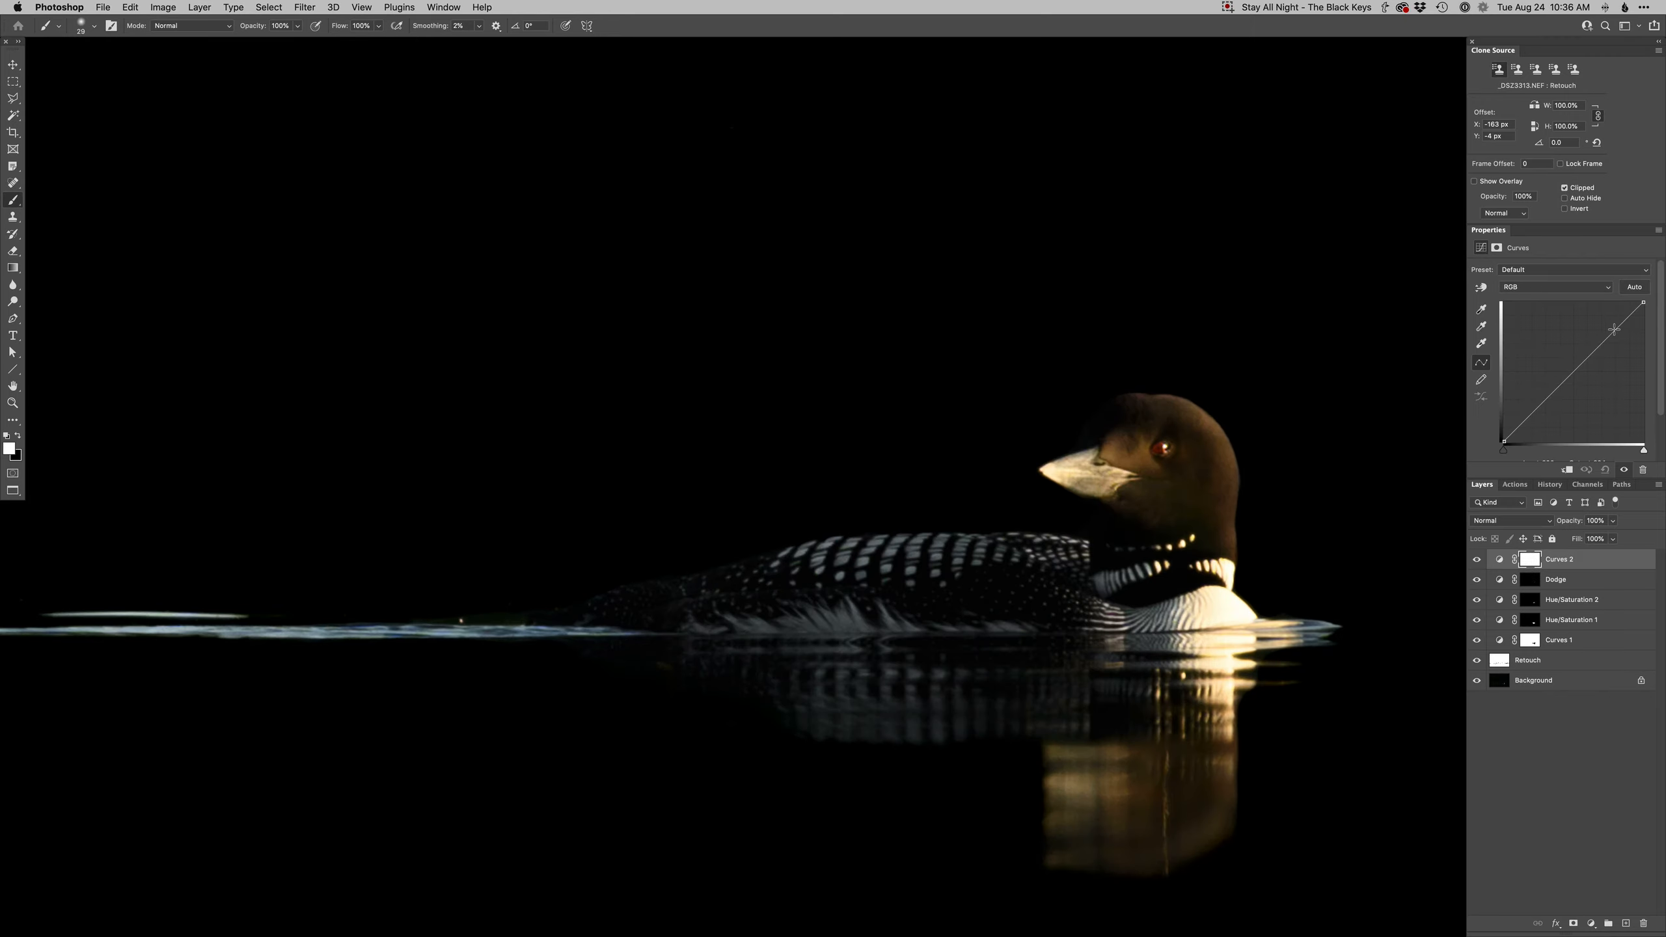
left_click_drag(1613, 329, 1598, 324)
left_click(1520, 421)
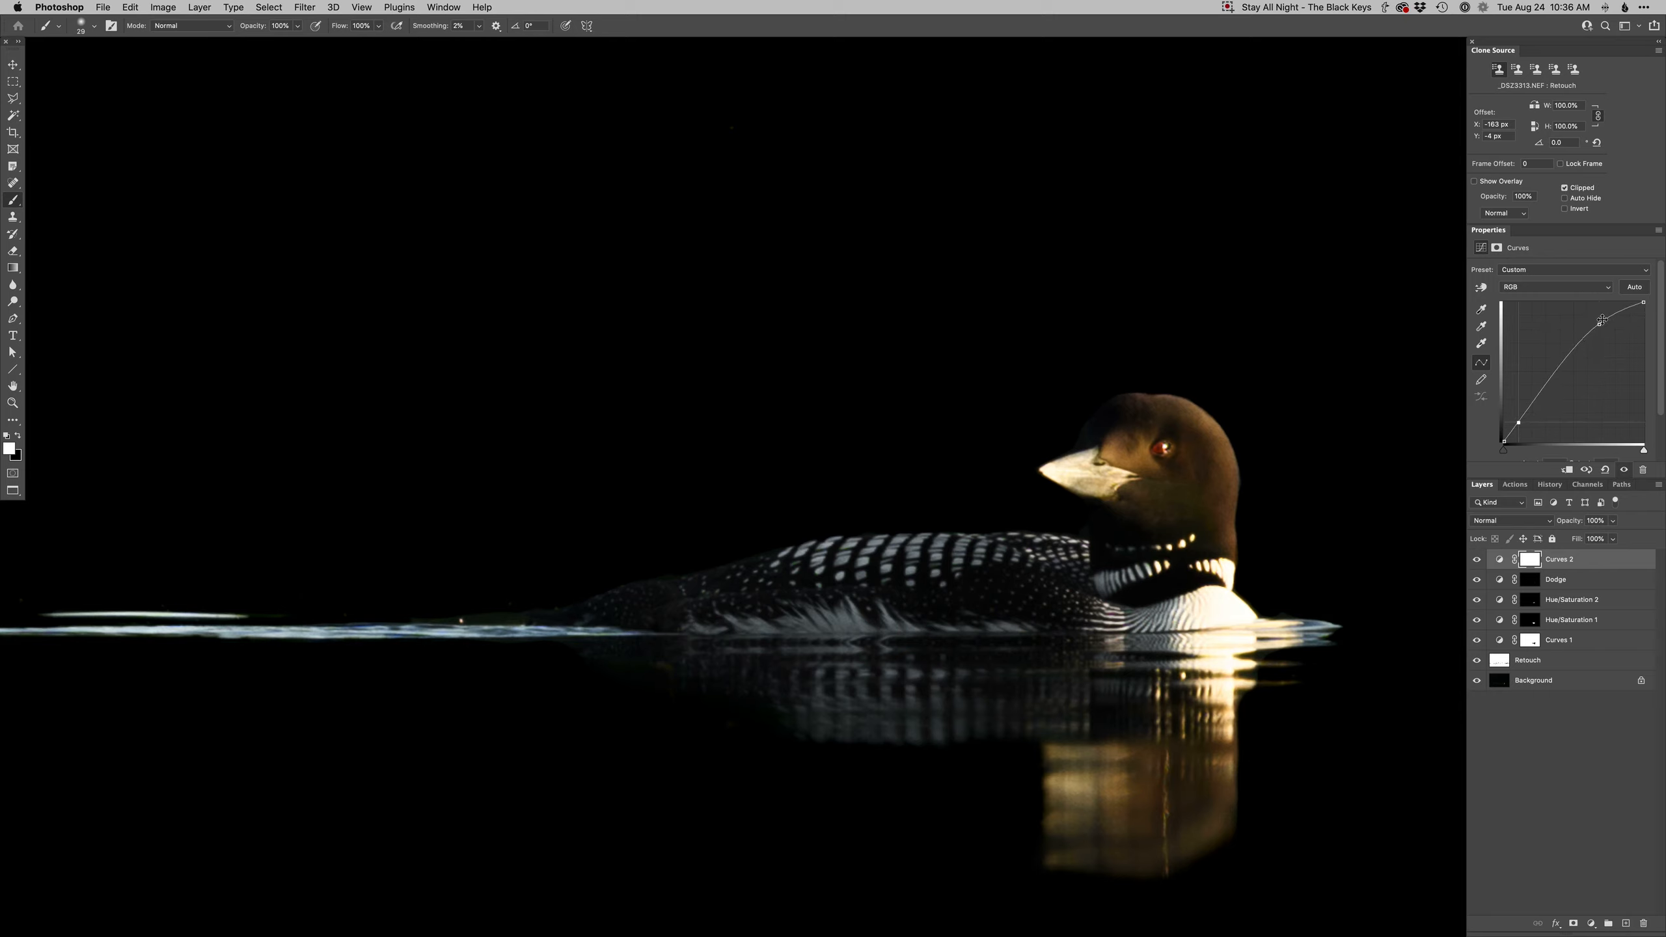
left_click_drag(1599, 325, 1590, 321)
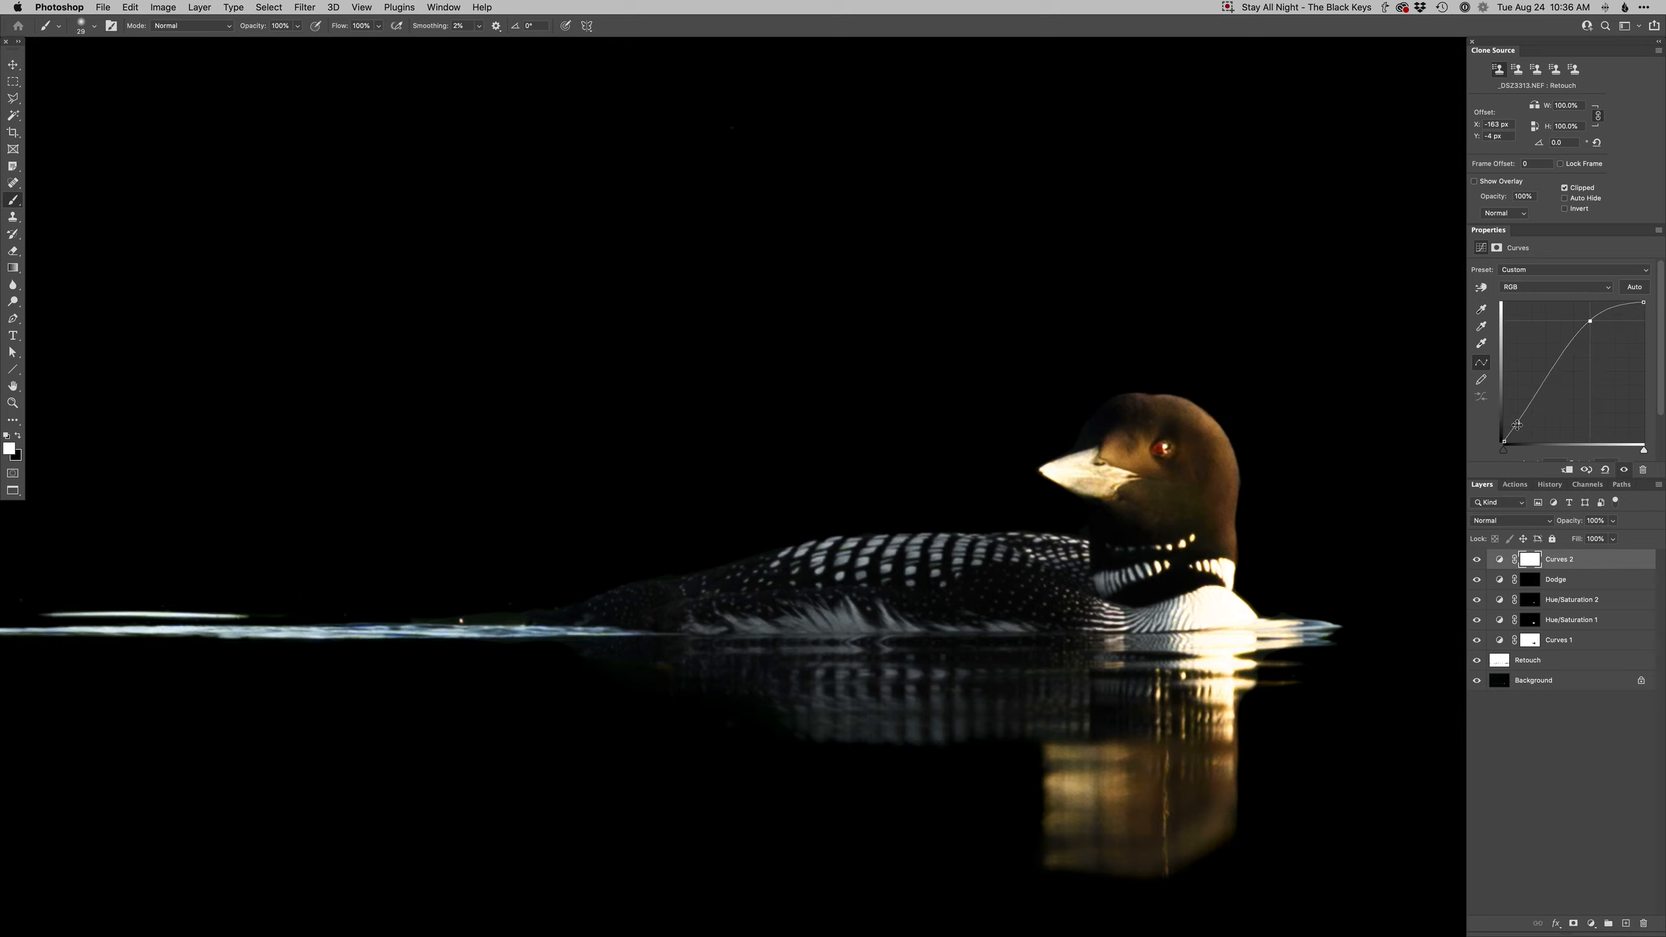
key("super+i")
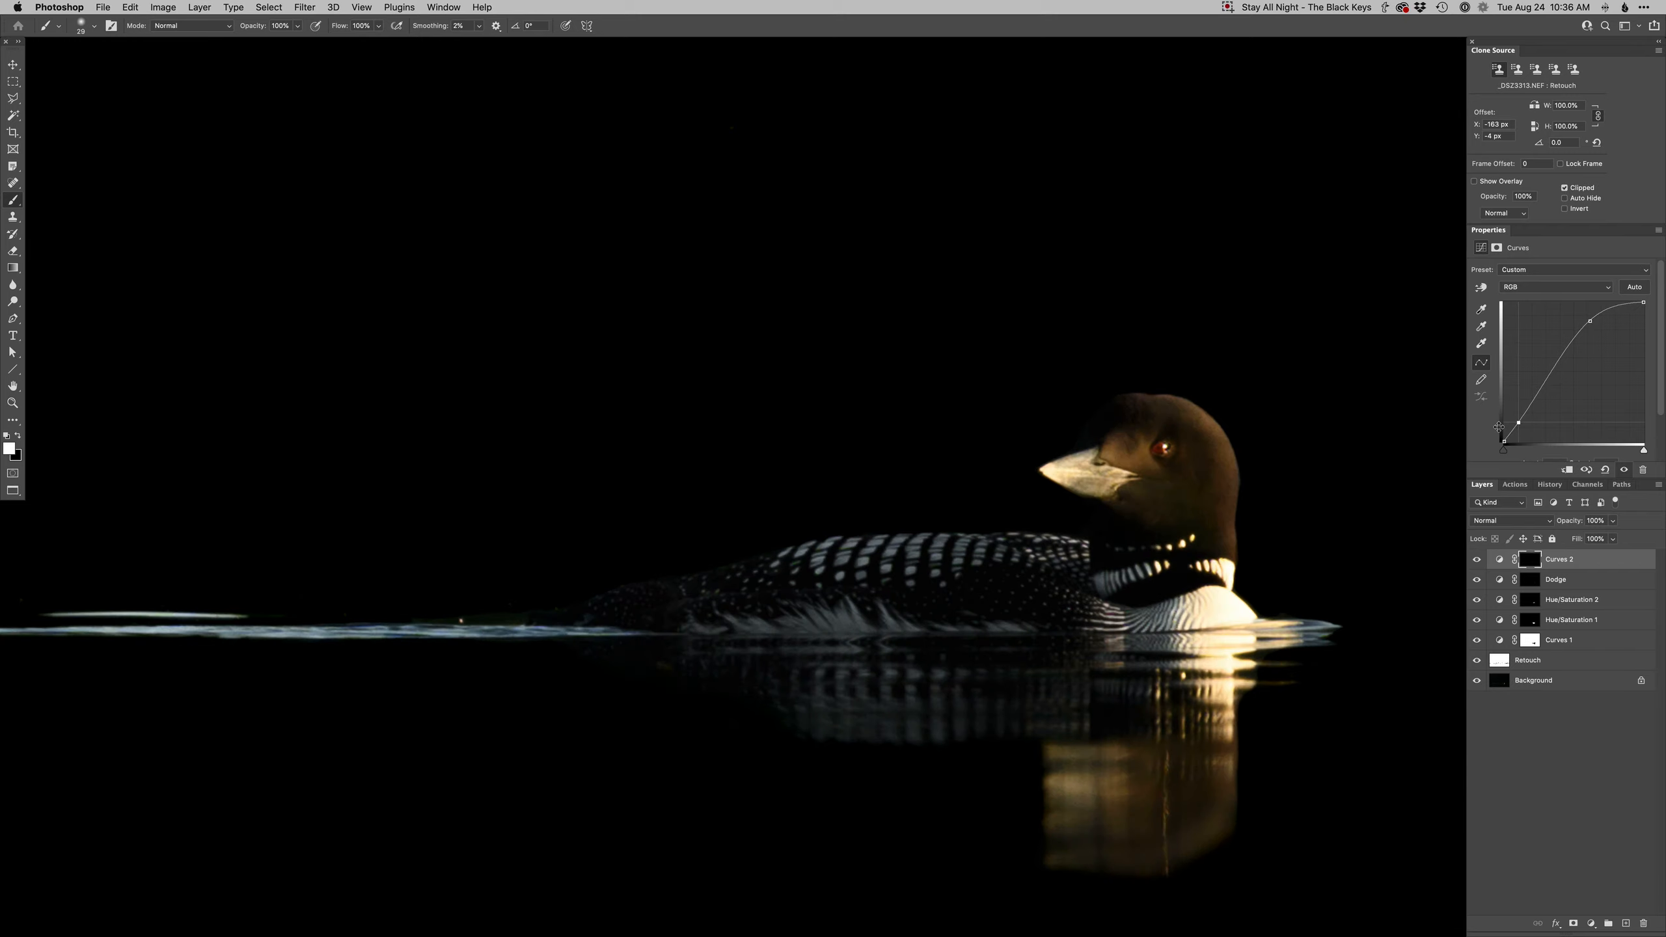
- Paint the new Curves mask onto the loon's back and head, then toggle the layer to compare
mouse_move(845, 564)
left_mouse_down()
mouse_move(777, 586)
mouse_move(768, 568)
mouse_move(765, 619)
mouse_move(964, 628)
mouse_move(831, 648)
mouse_move(1038, 707)
mouse_move(911, 724)
left_mouse_up()
left_click_drag(1156, 579, 1110, 583)
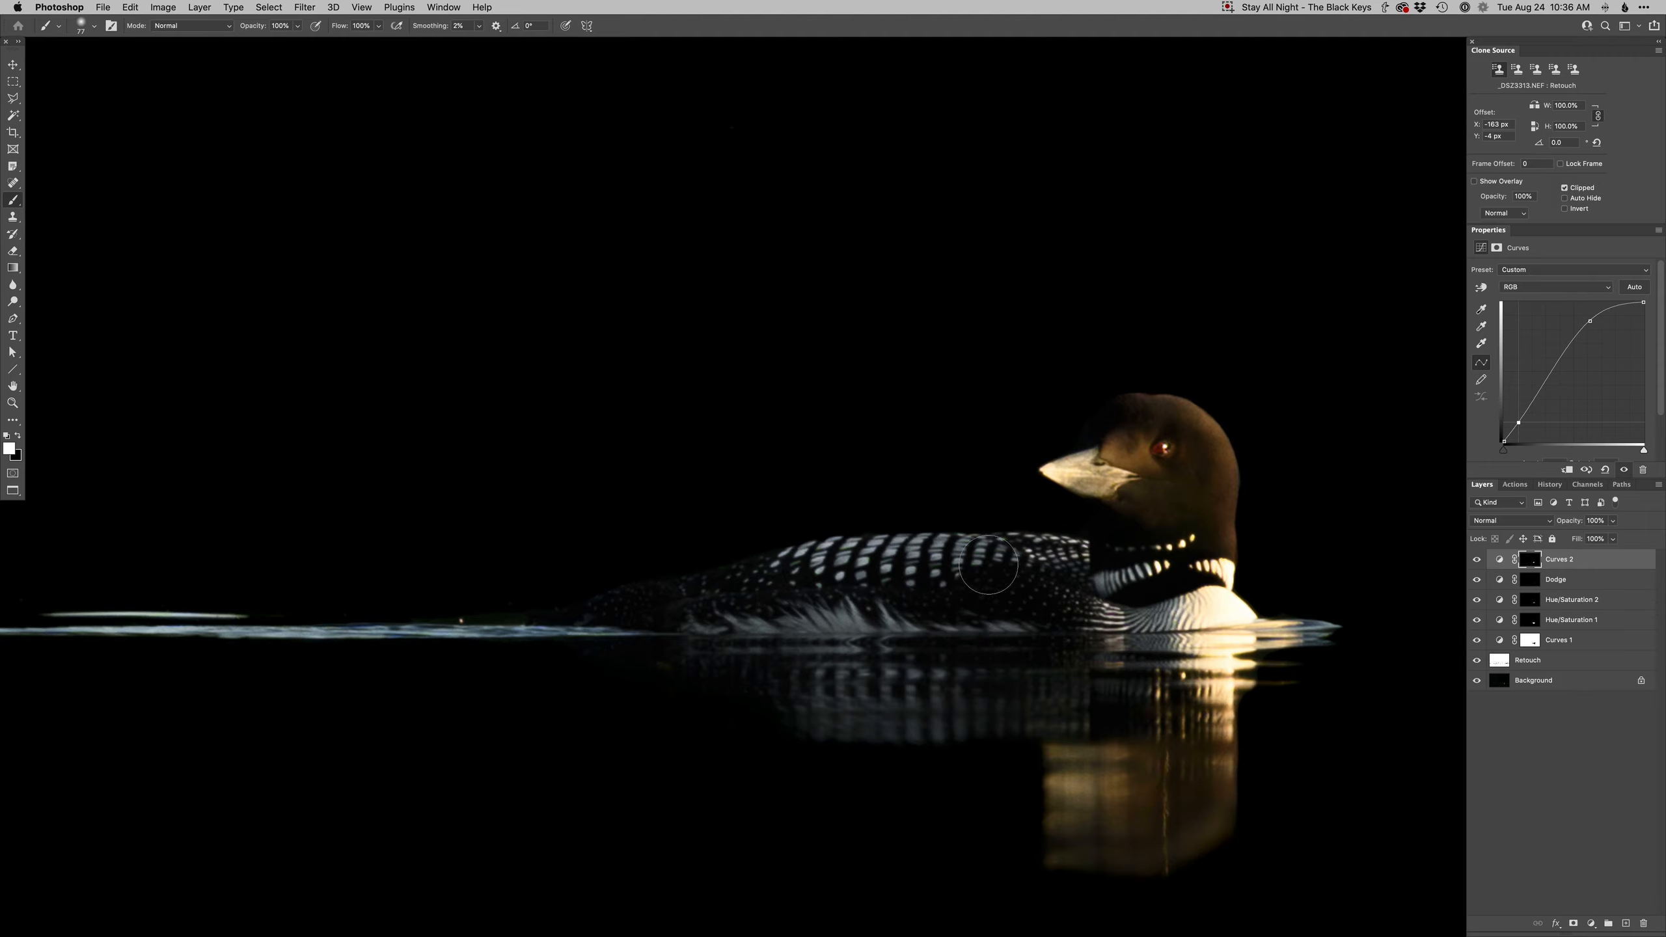
scroll(933, 617, "down", 5)
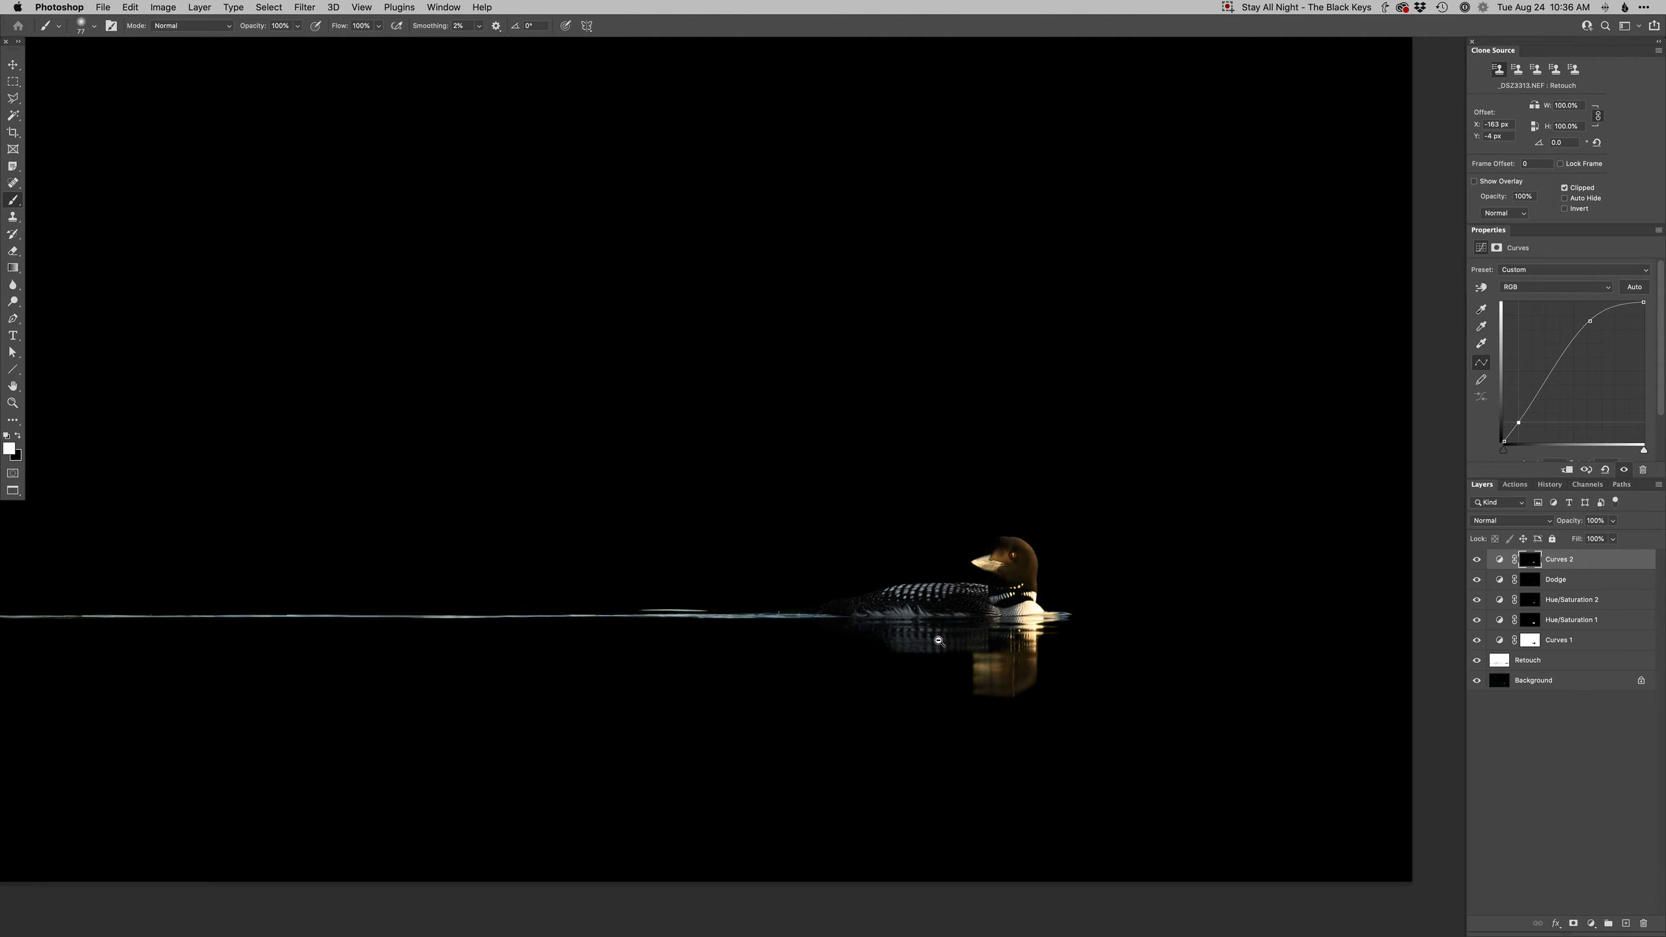
scroll(944, 673, "down", 3)
left_click(1478, 560)
left_click(1477, 560)
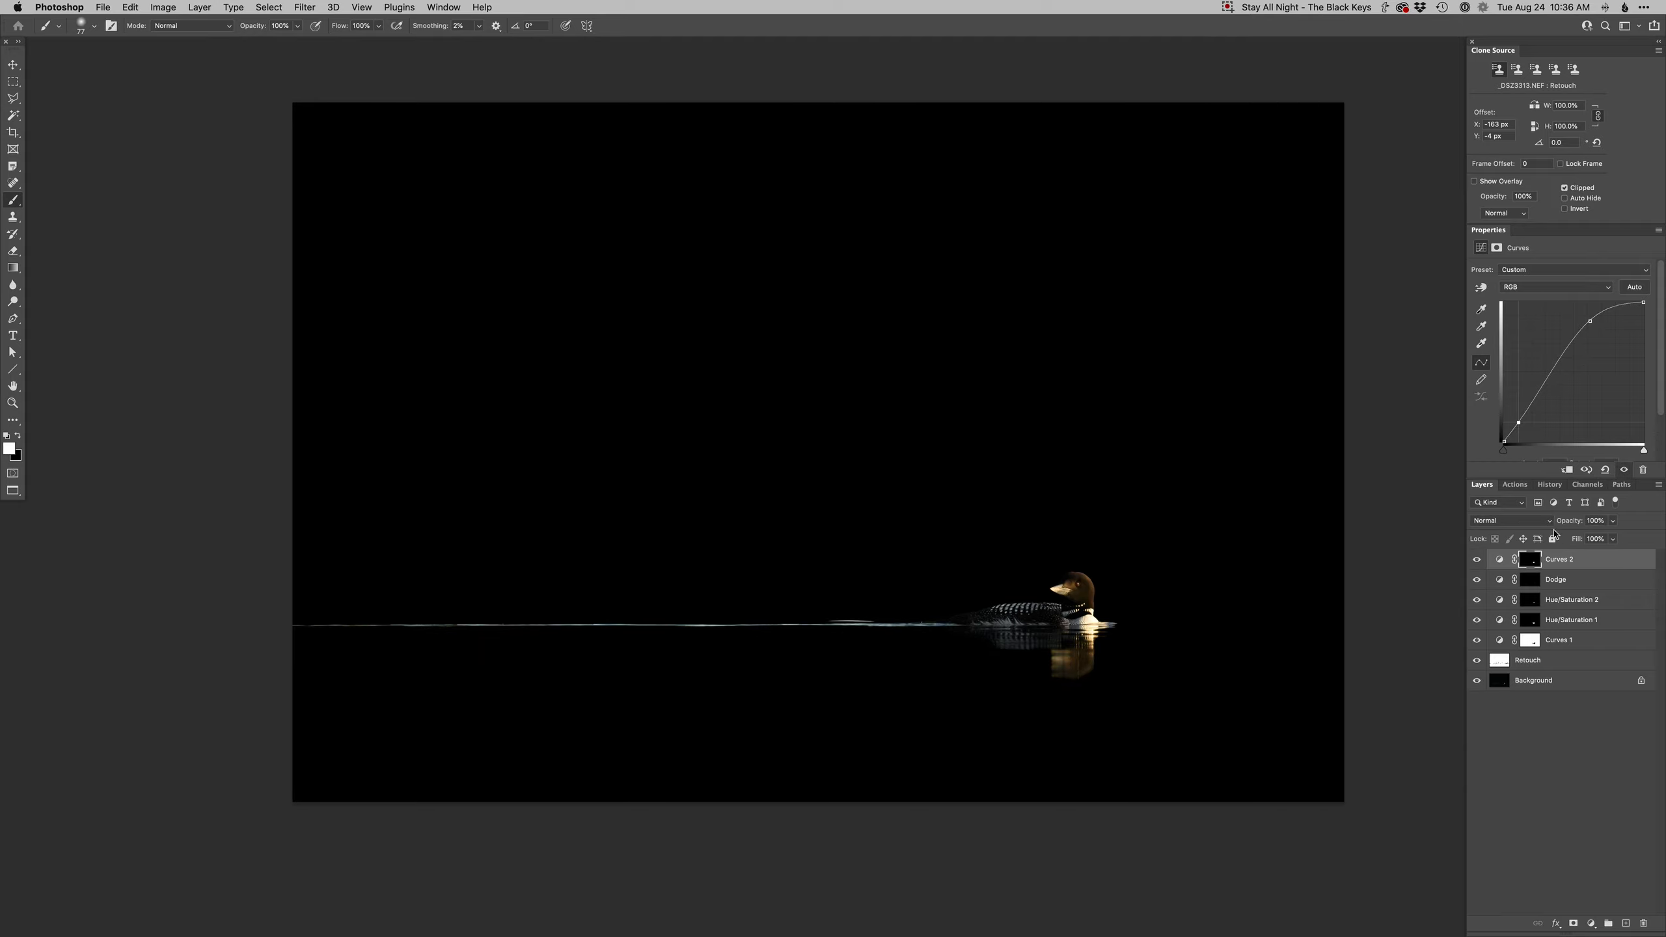
- Lower the brightening Curves 2 layer's opacity to 80%
key("v")
key("6")
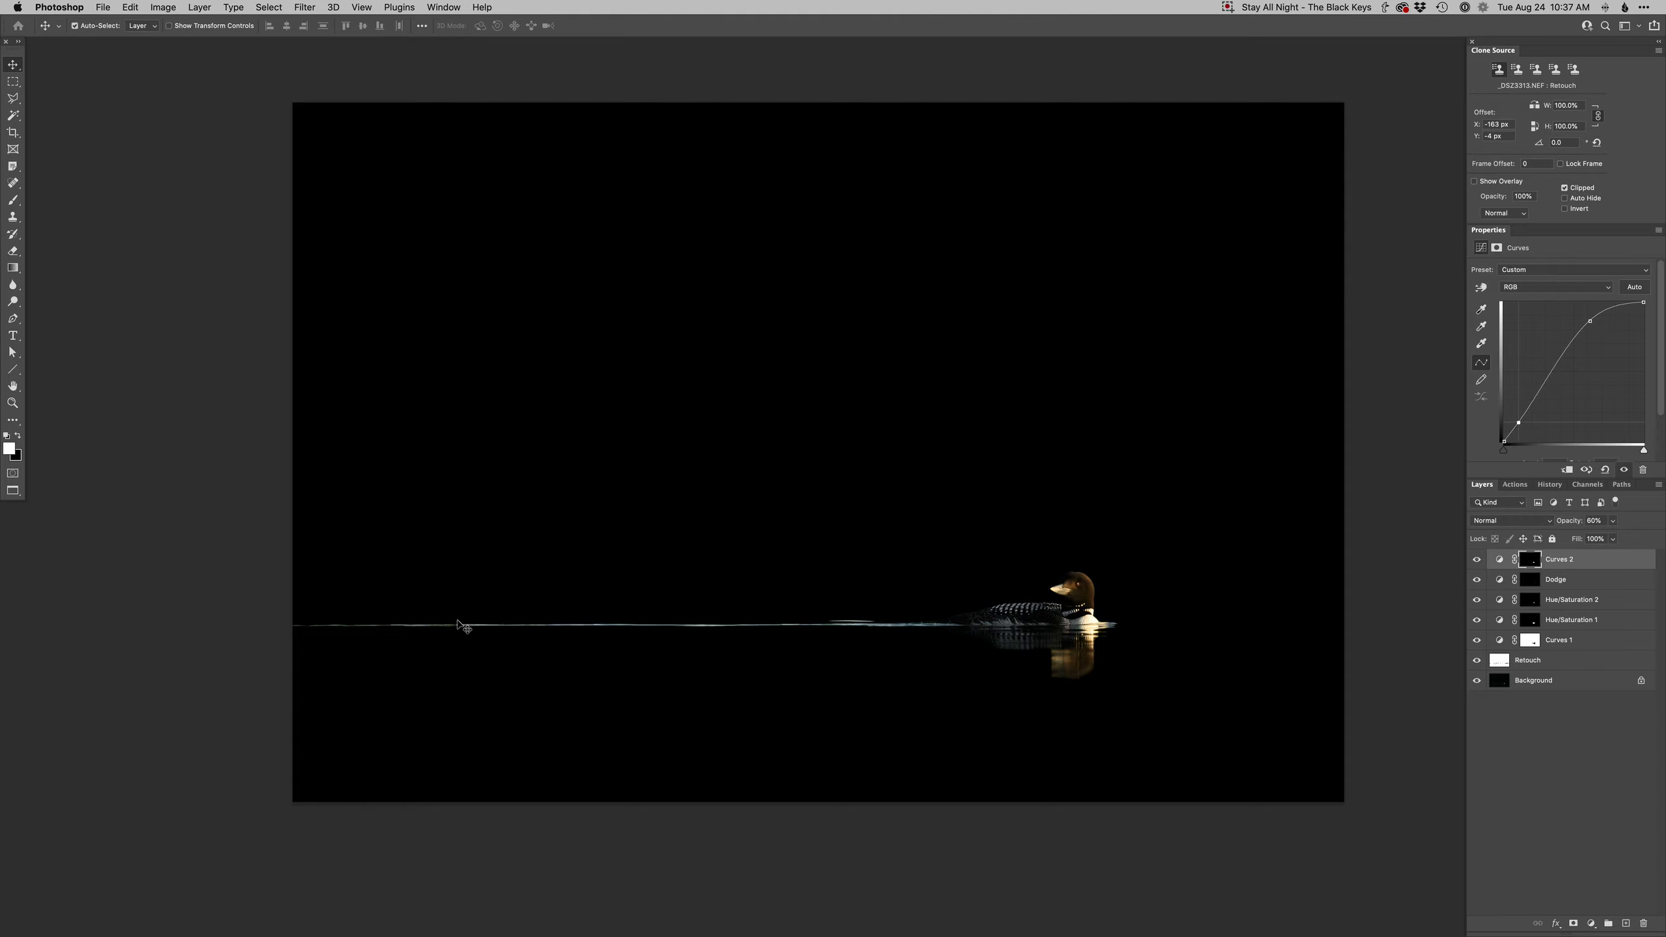
- Add a new Dodge layer and dodge along the bright wake line on the water with a soft brush
key("F2")
left_click(338, 625)
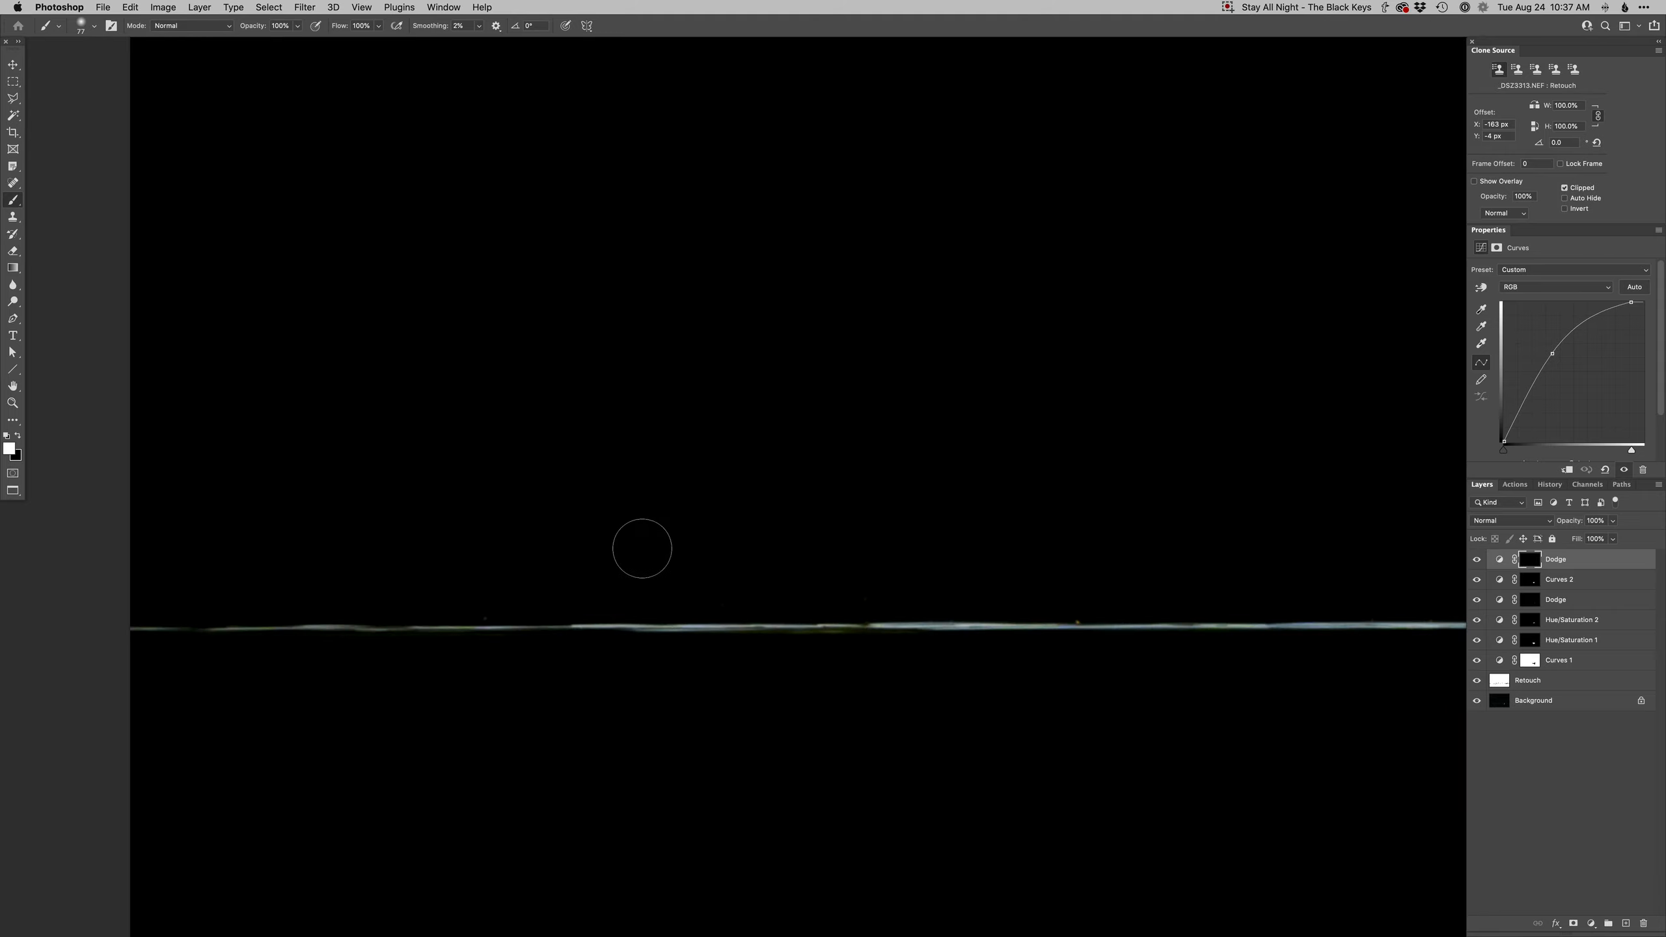
right_click(733, 600)
left_click(790, 704)
mouse_move(640, 620)
left_mouse_down()
mouse_move(592, 620)
mouse_move(615, 626)
left_mouse_up()
left_click_drag(479, 627, 612, 626)
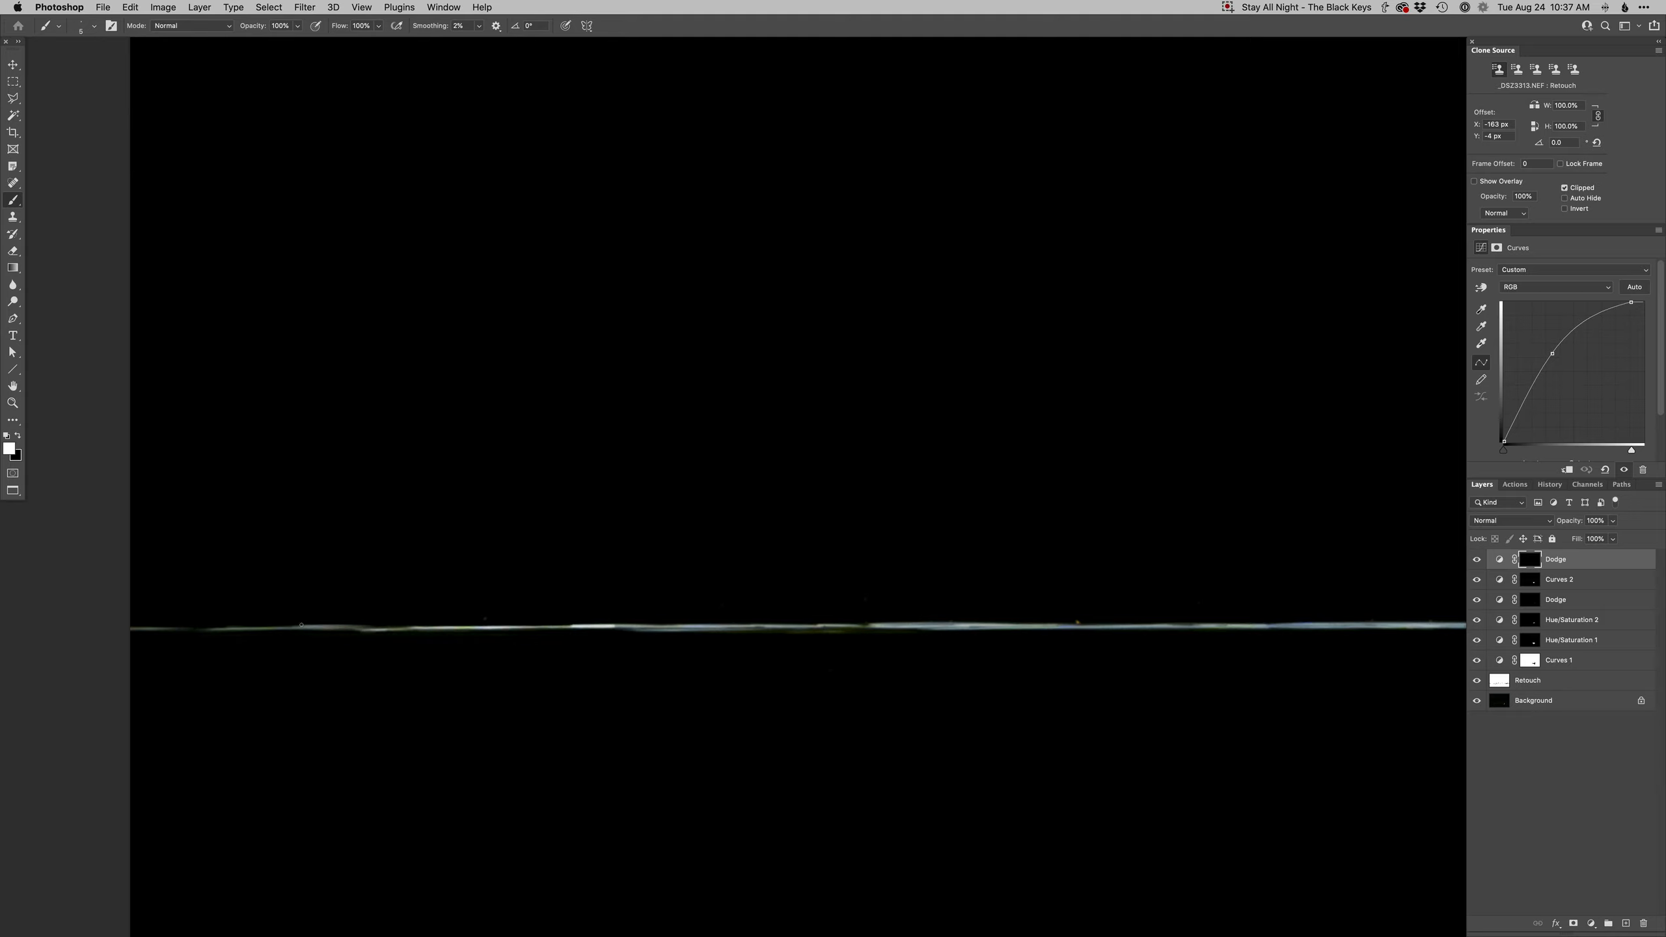
left_click_drag(210, 631, 137, 631)
- Add a Curves adjustment layer and pull the Blue channel's highlight point inward to cool the image
key("super+m")
key("Return")
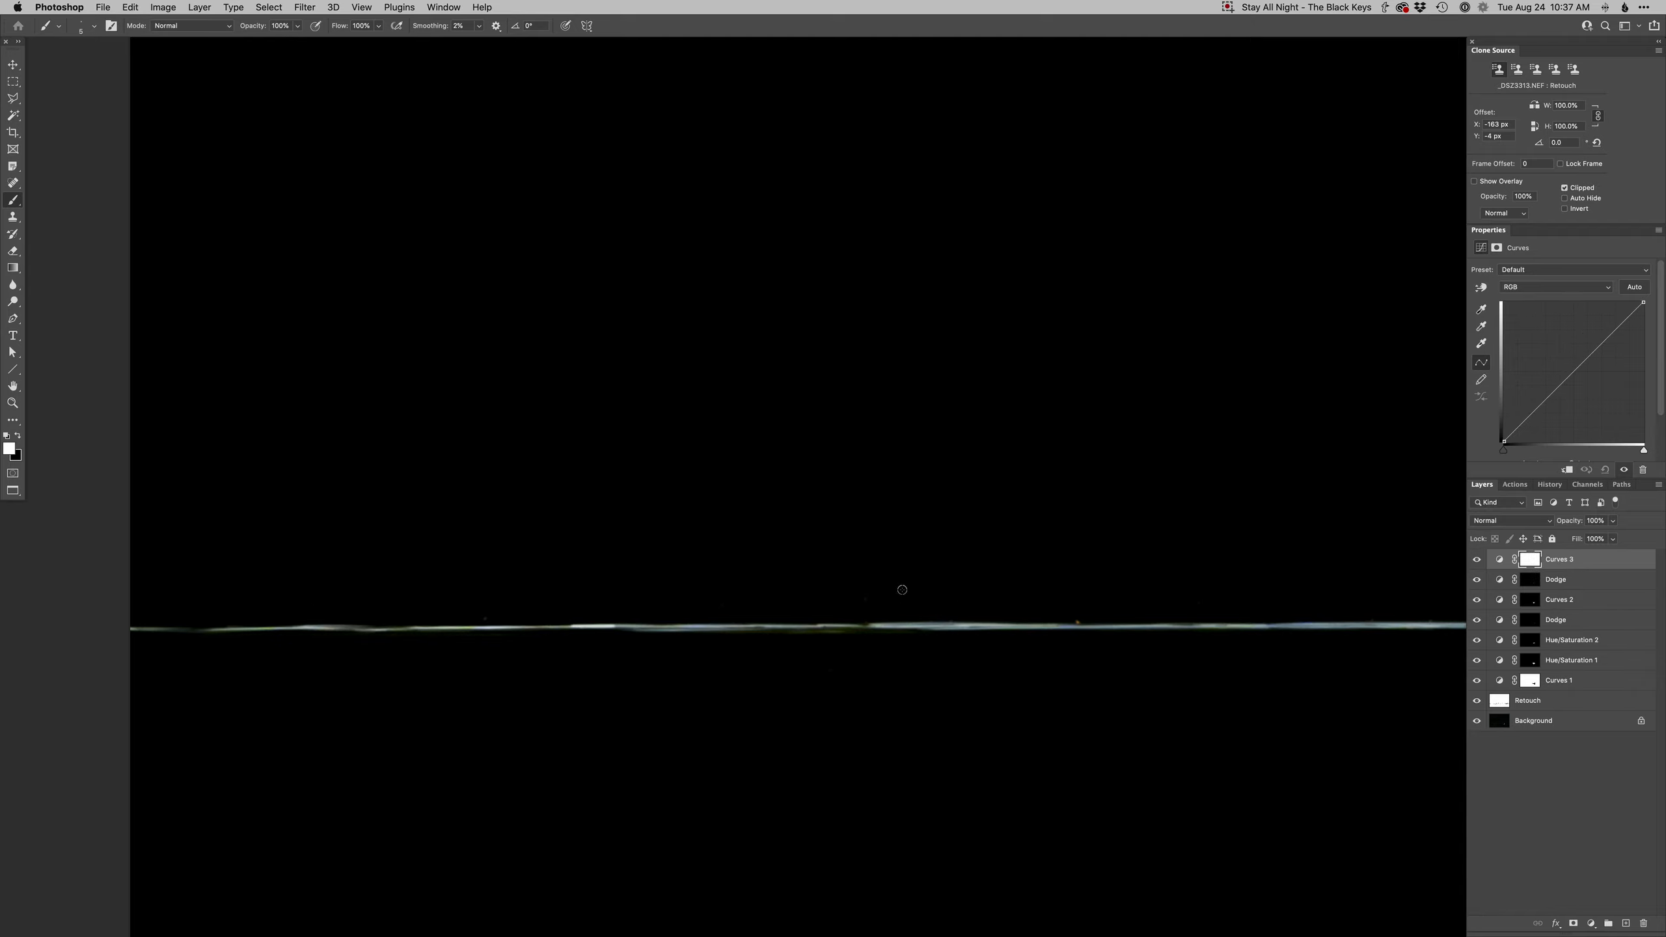
key("alt+5")
left_click_drag(1641, 303, 1633, 300)
left_click_drag(1614, 301, 1608, 302)
key("super+0")
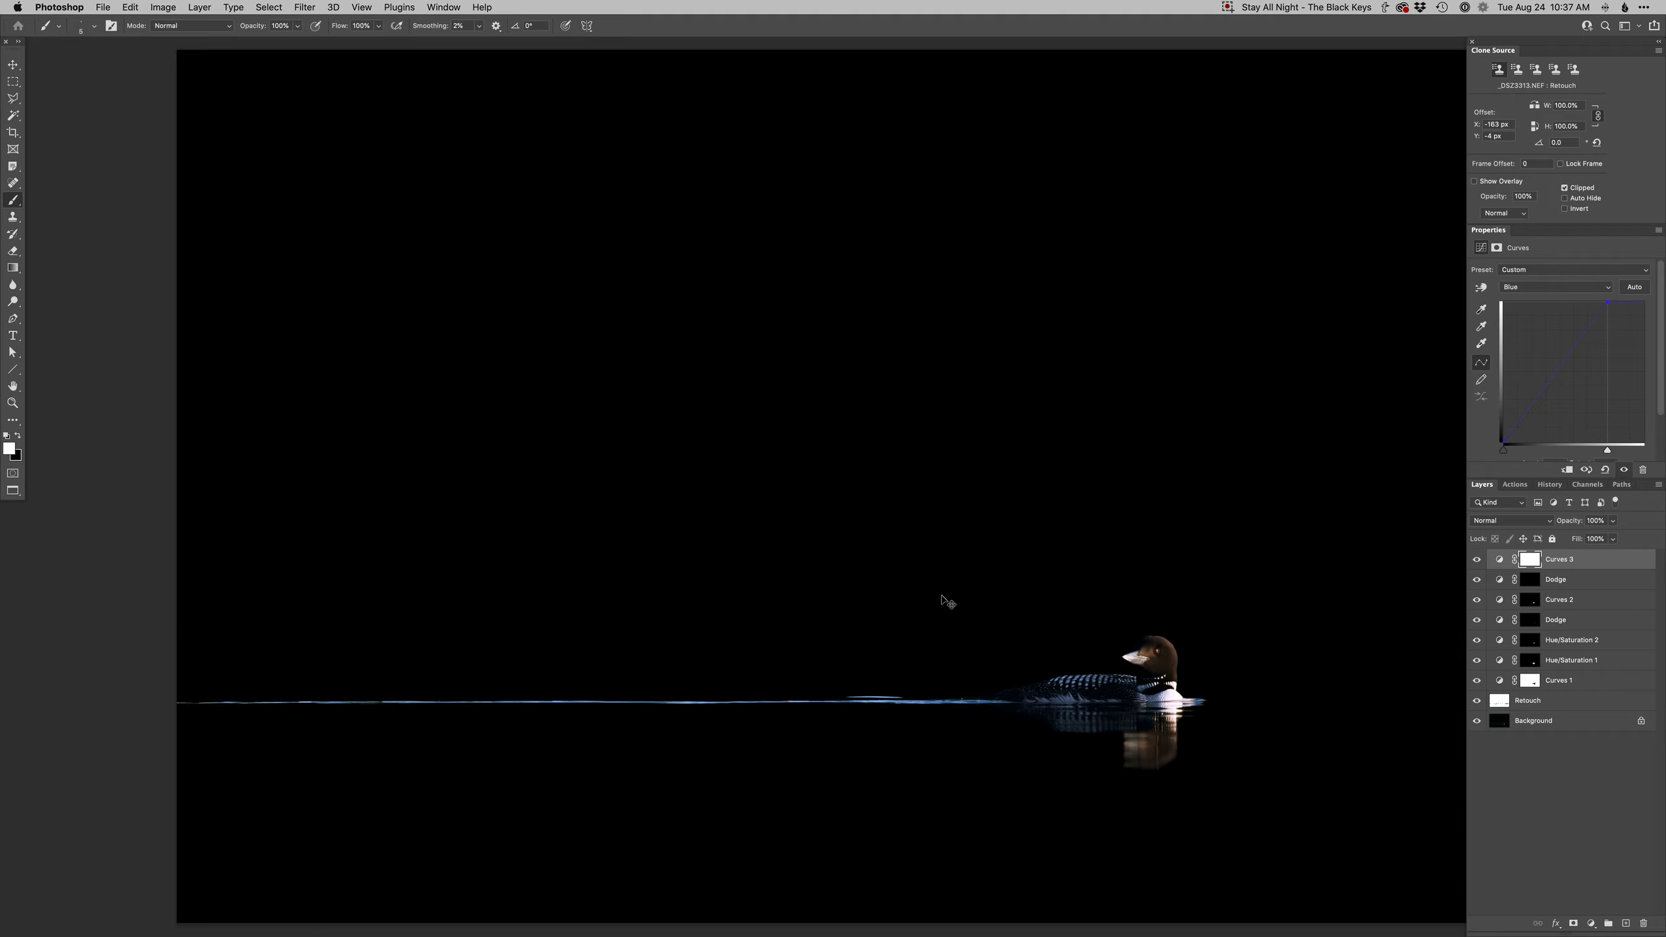
- Brush the cooling Curves adjustment along the wake line and switch the curve to the Red channel
right_click(844, 648)
left_click(894, 765)
left_click_drag(833, 763, 869, 757)
left_click_drag(1004, 709, 158, 697)
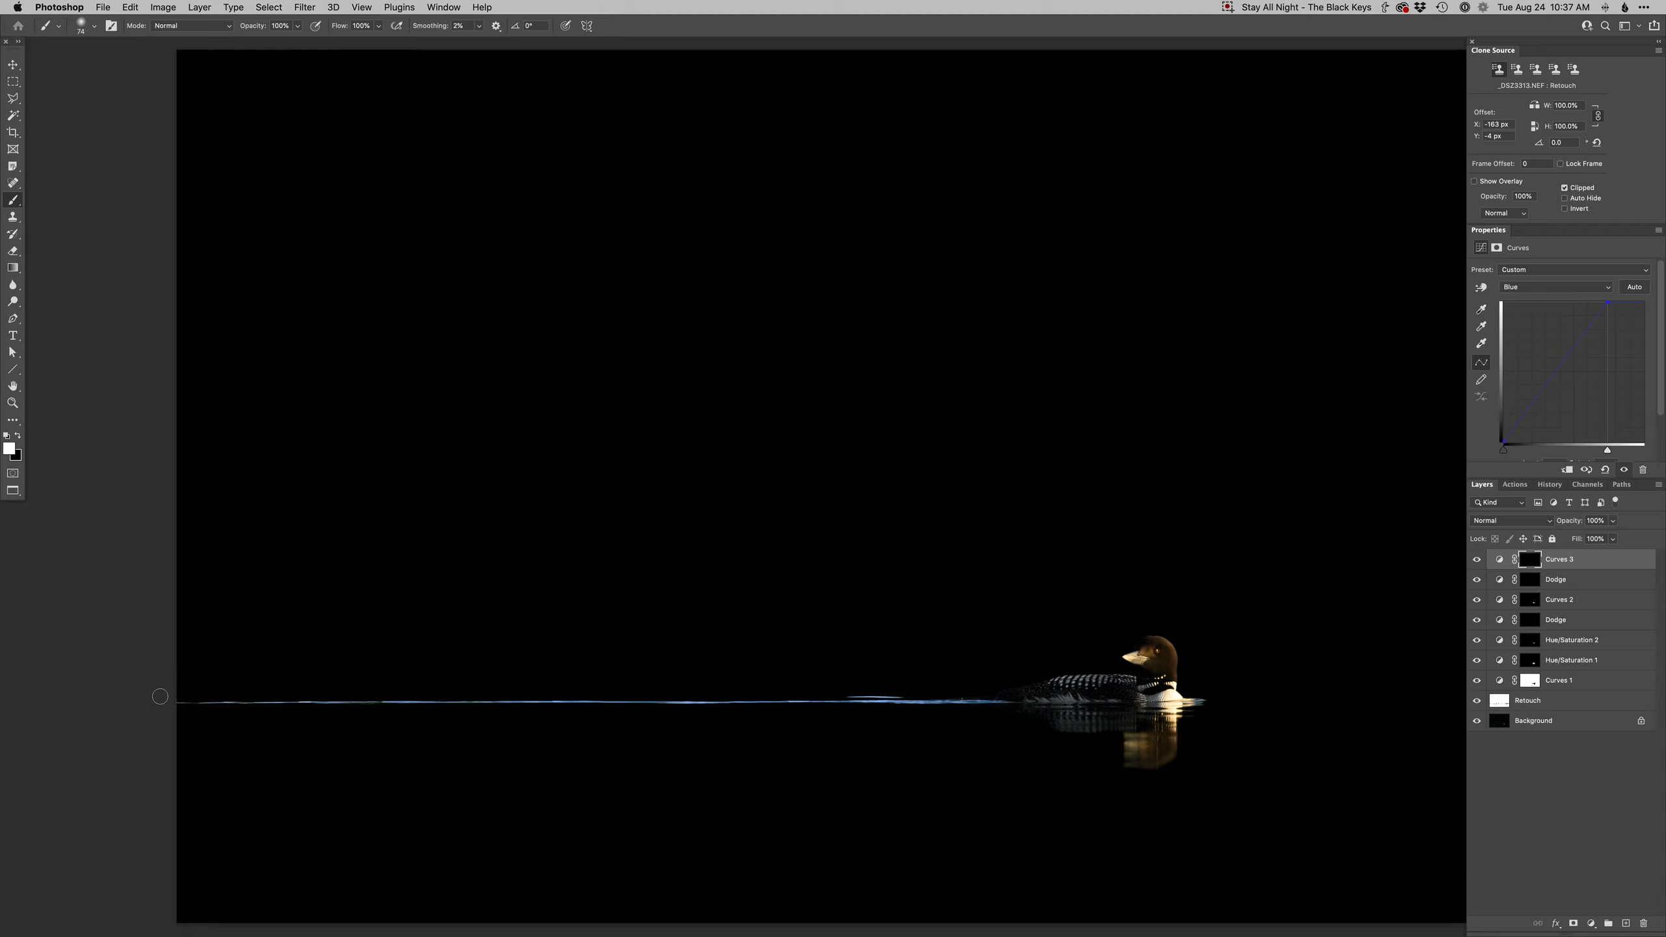
mouse_move(848, 715)
left_mouse_down()
mouse_move(974, 658)
mouse_move(907, 701)
left_mouse_up()
key("alt+3")
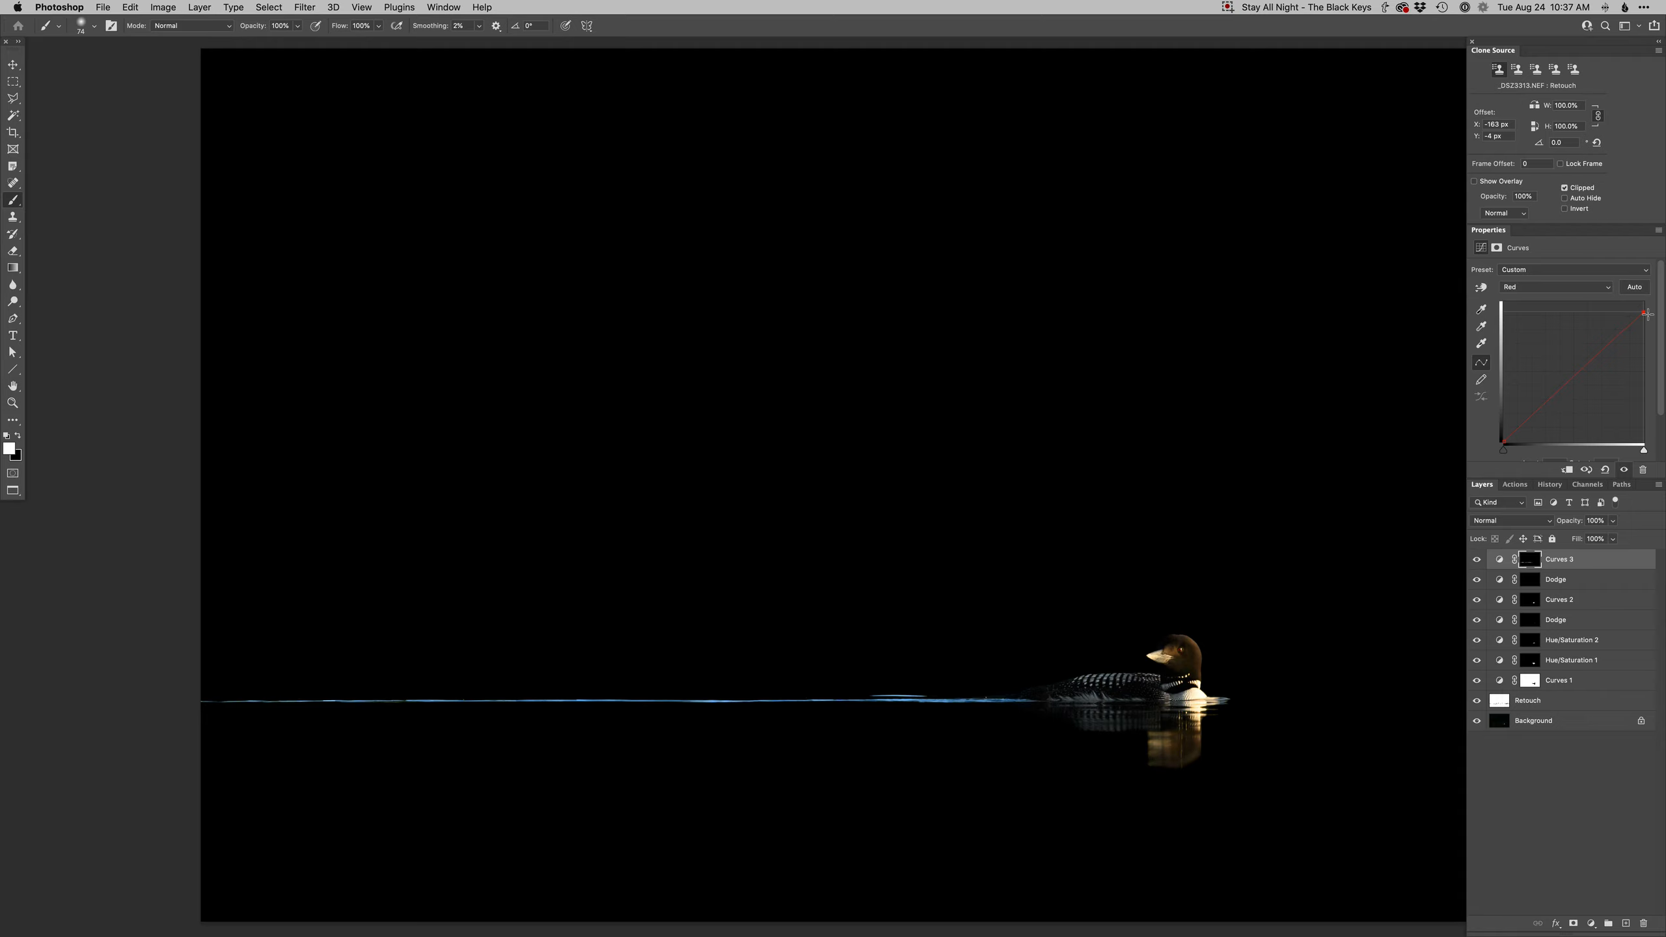
- Enlarge the brush and paint black on the Curves mask over the loon's reflection below the bird
key("v")
key("b")
right_click(993, 569)
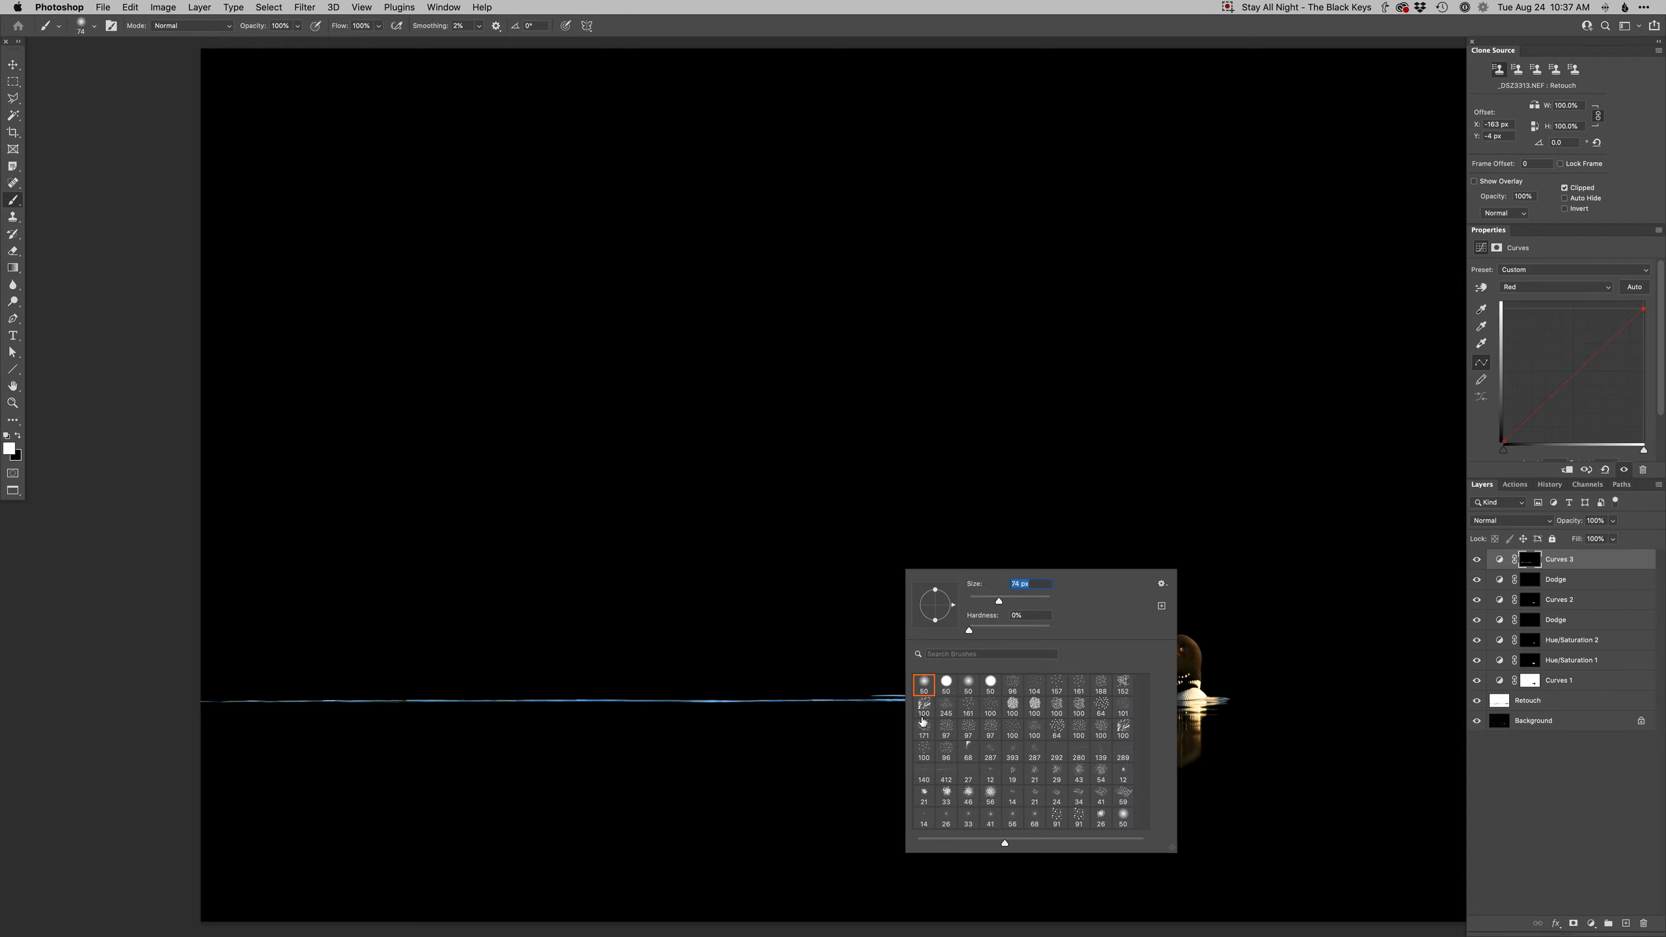
left_click_drag(720, 685, 819, 653, "ctrl+alt")
key("x")
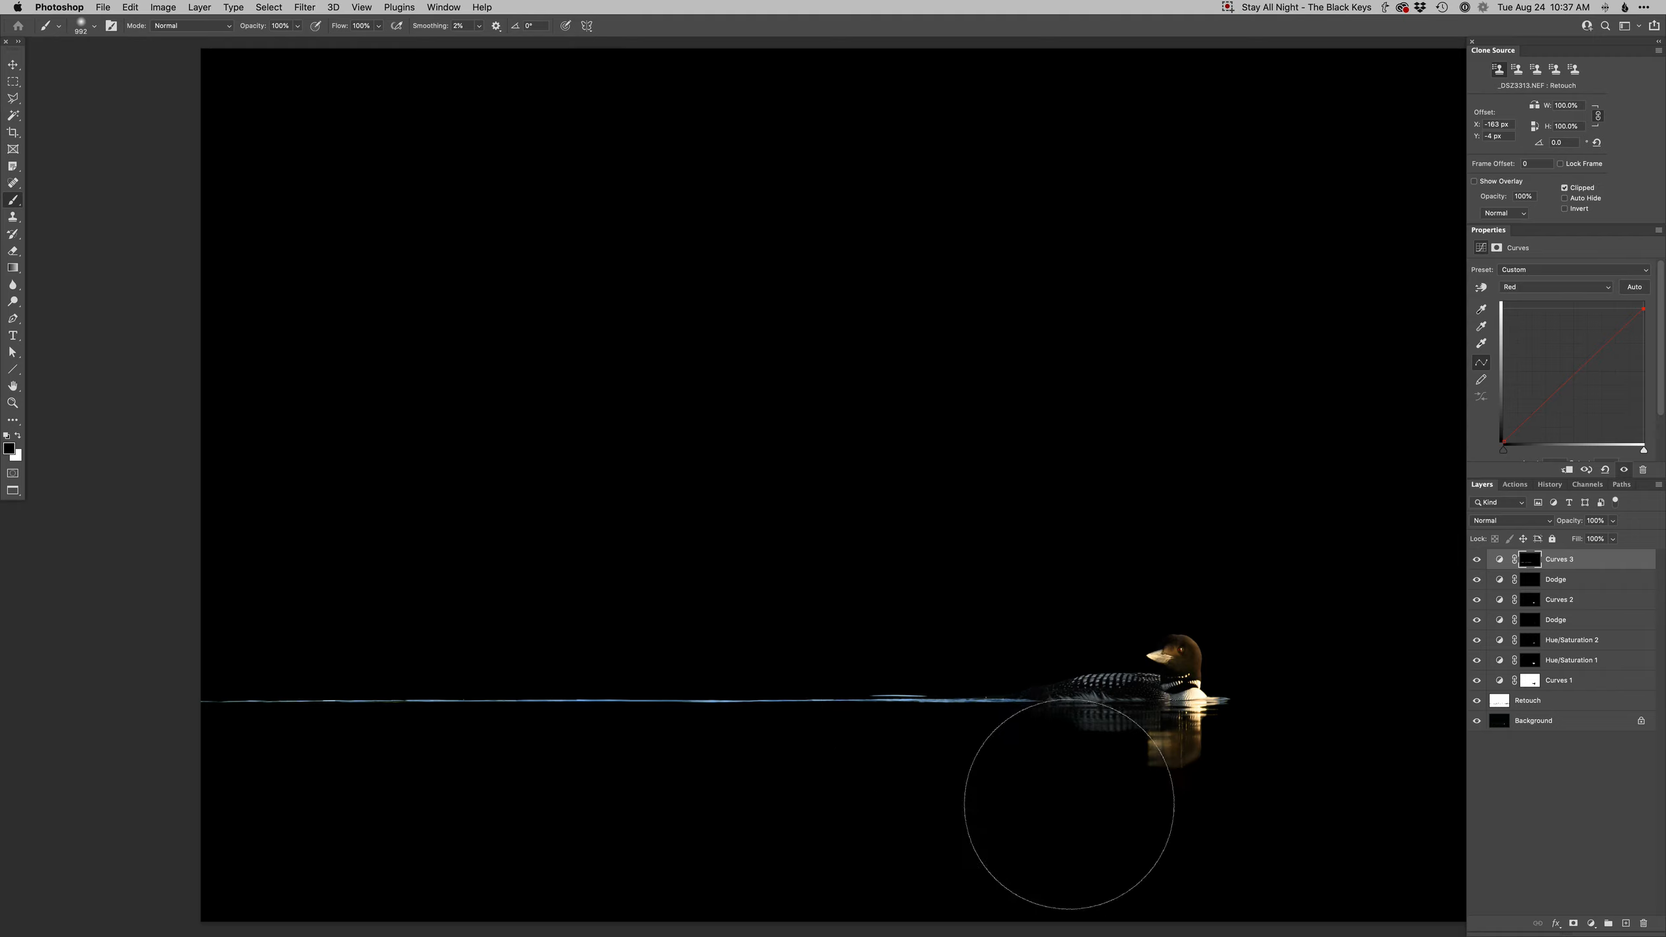
left_click_drag(974, 794, 904, 793, "ctrl+alt")
mouse_move(1013, 720)
left_mouse_down()
mouse_move(959, 721)
mouse_move(968, 666)
left_mouse_up()
scroll(987, 712, "down", 2)
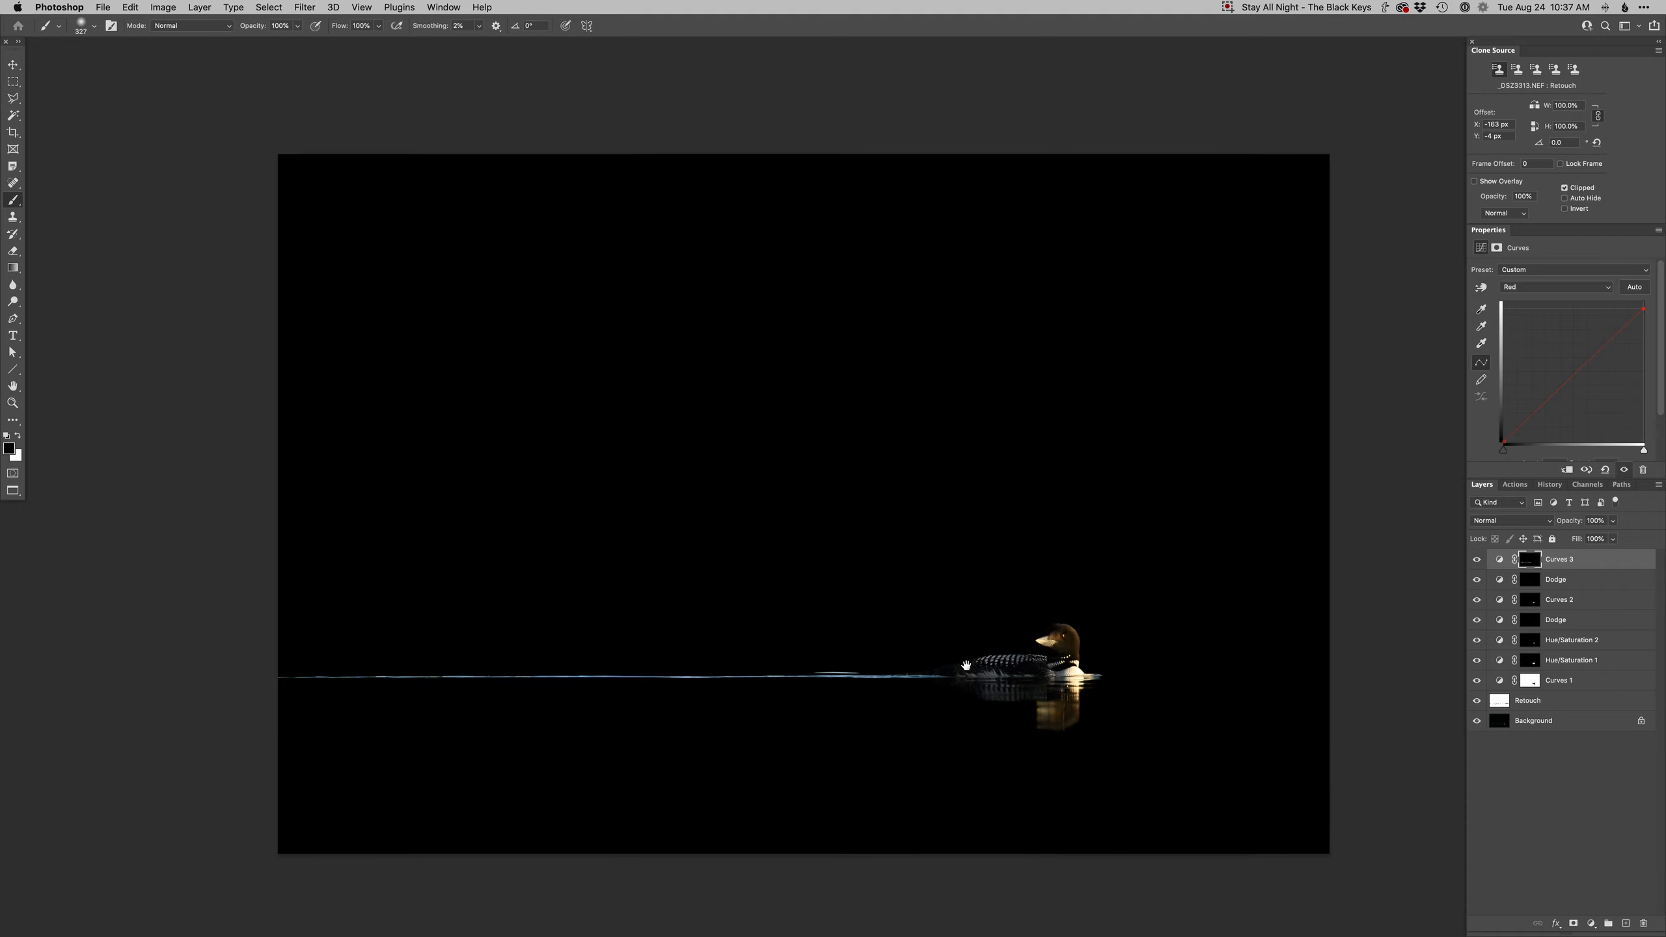
- Review the image full screen with panels hidden and save the document
key("Tab")
key("super+0")
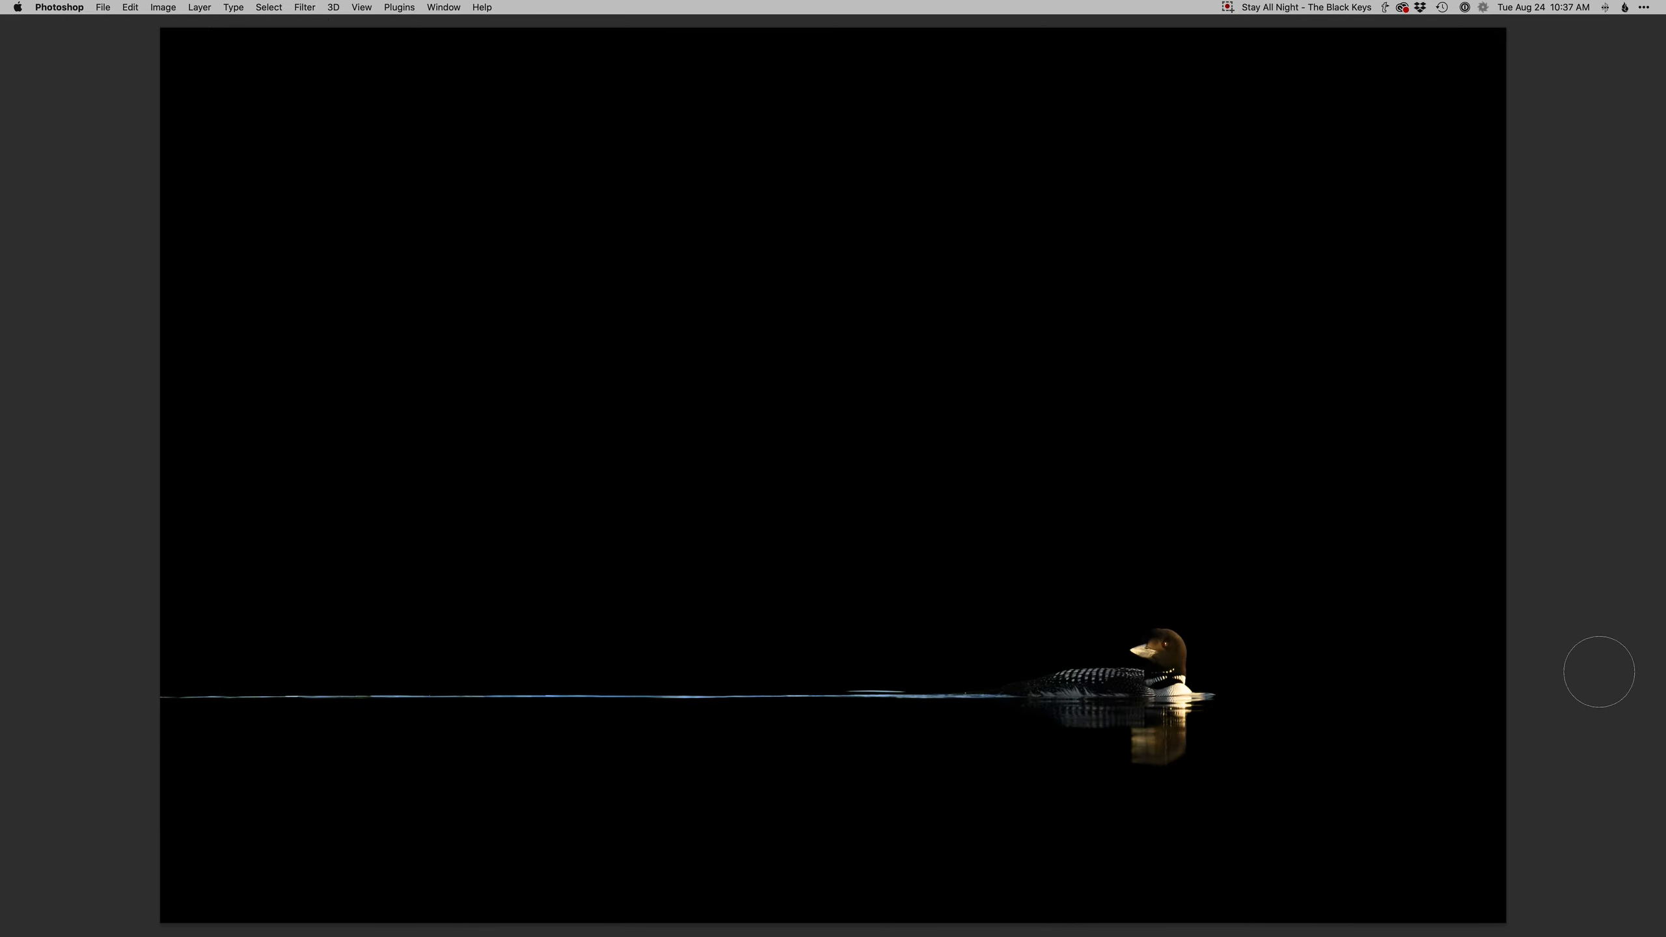
key("super+shift+a")
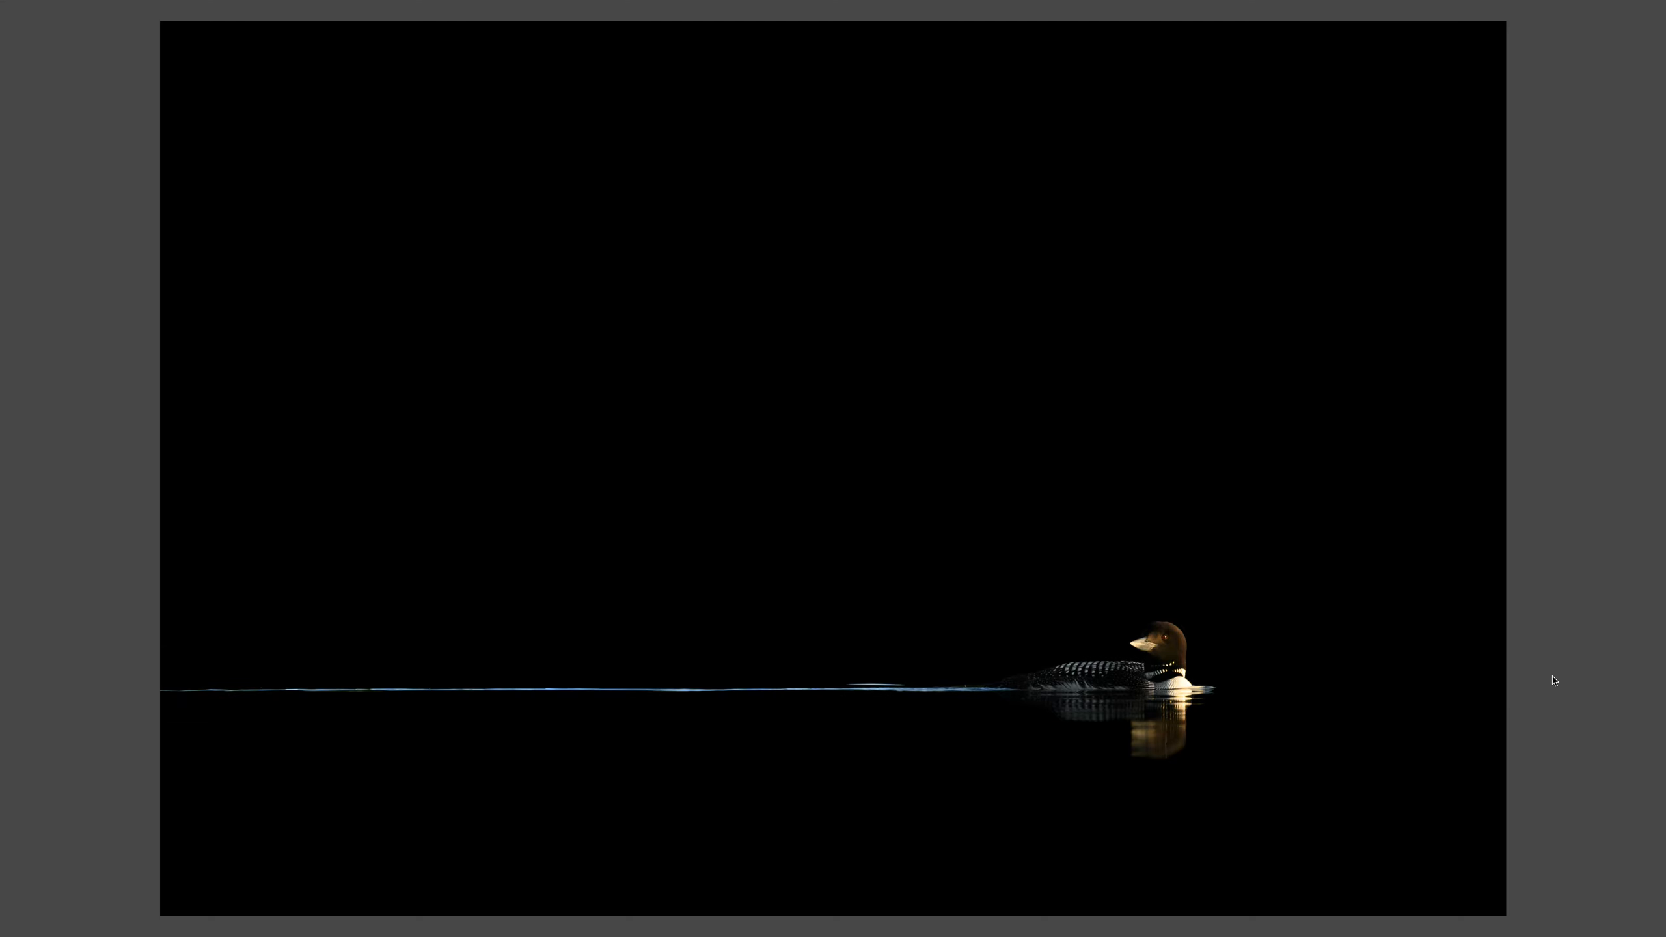
key("super+s")
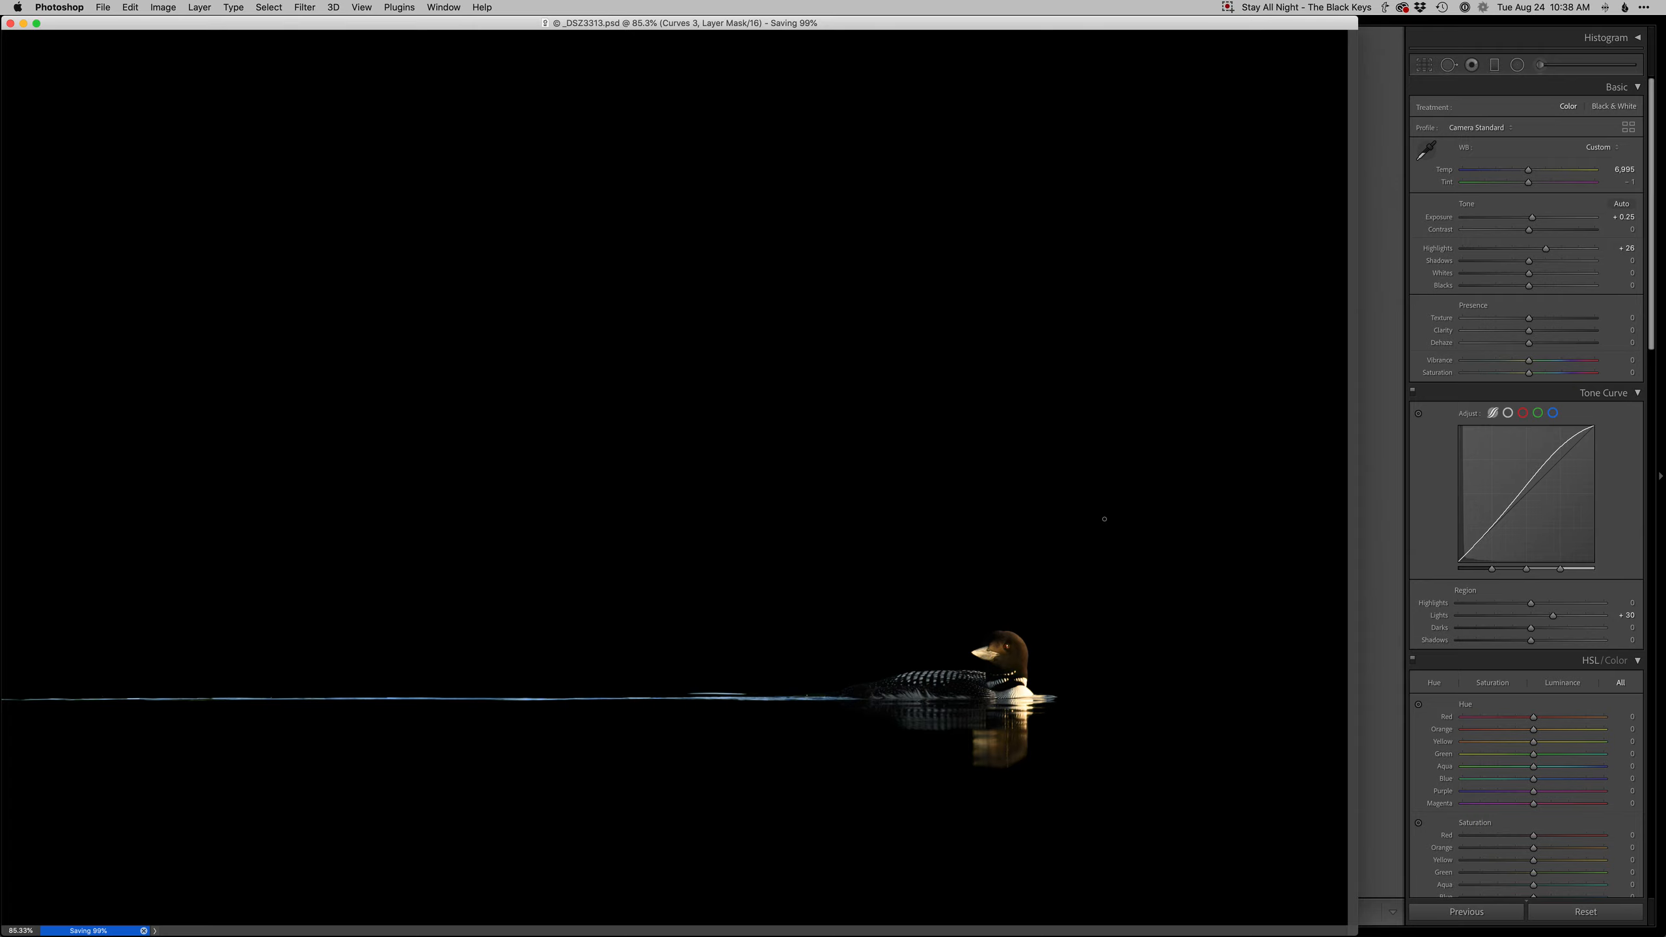
key("f")
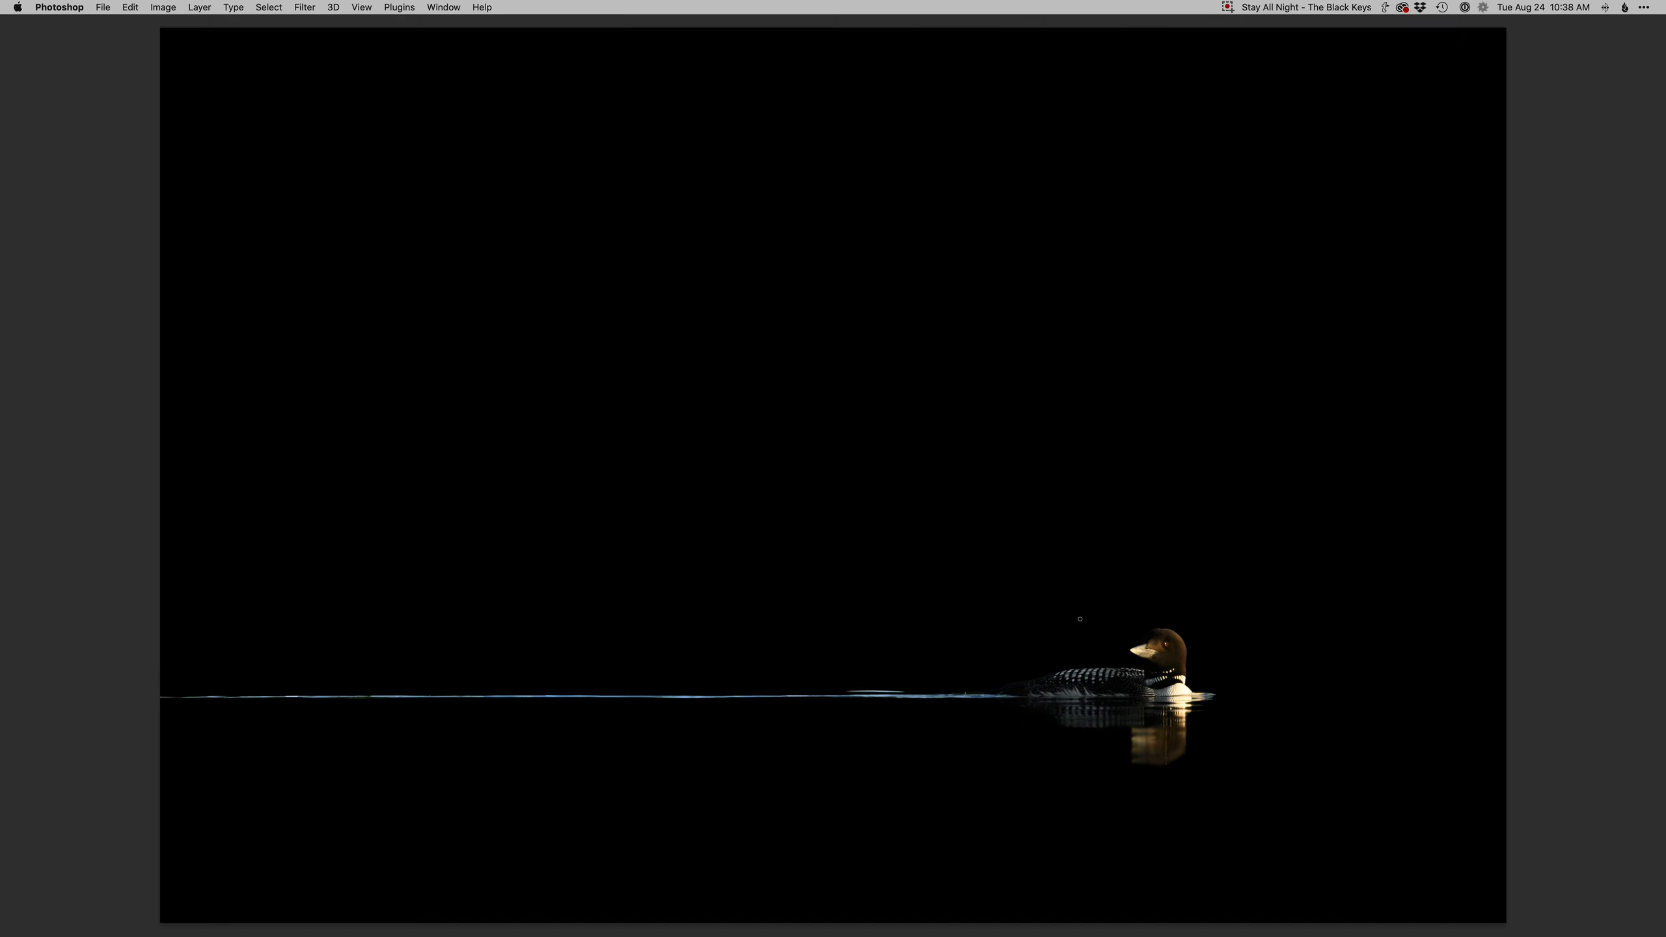
key("Tab")
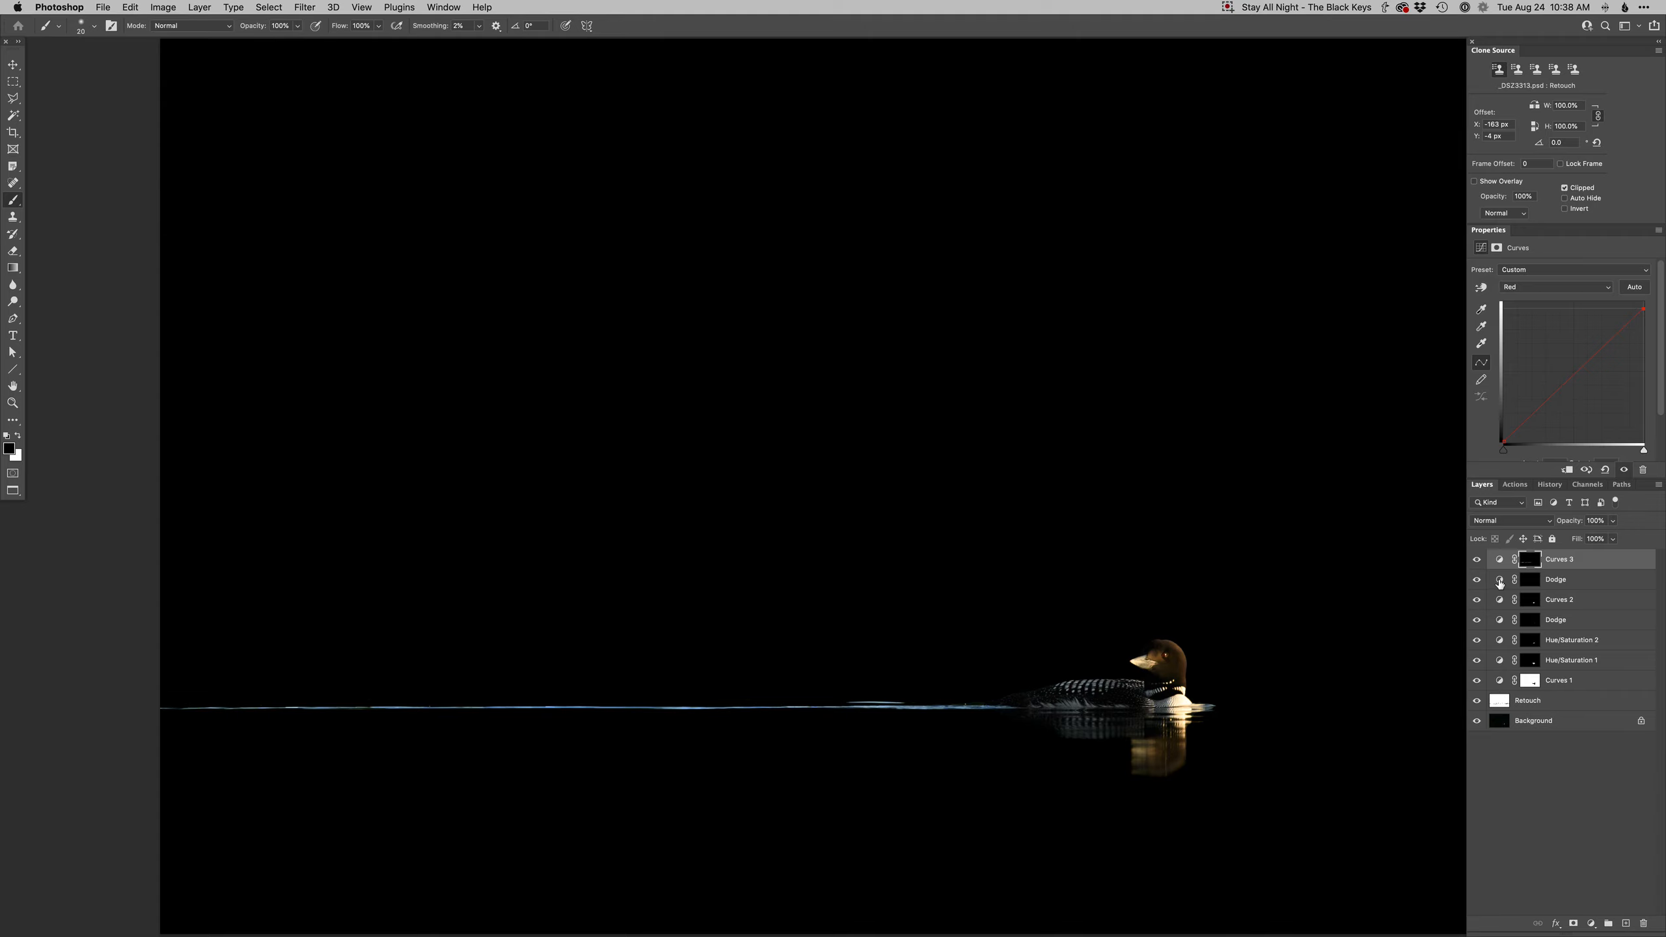
- Add a Curves layer above the lower Dodge layer, set a point on its Green channel curve, and invert its mask to black
left_click(1499, 582)
key("super+shift+m")
key("Return")
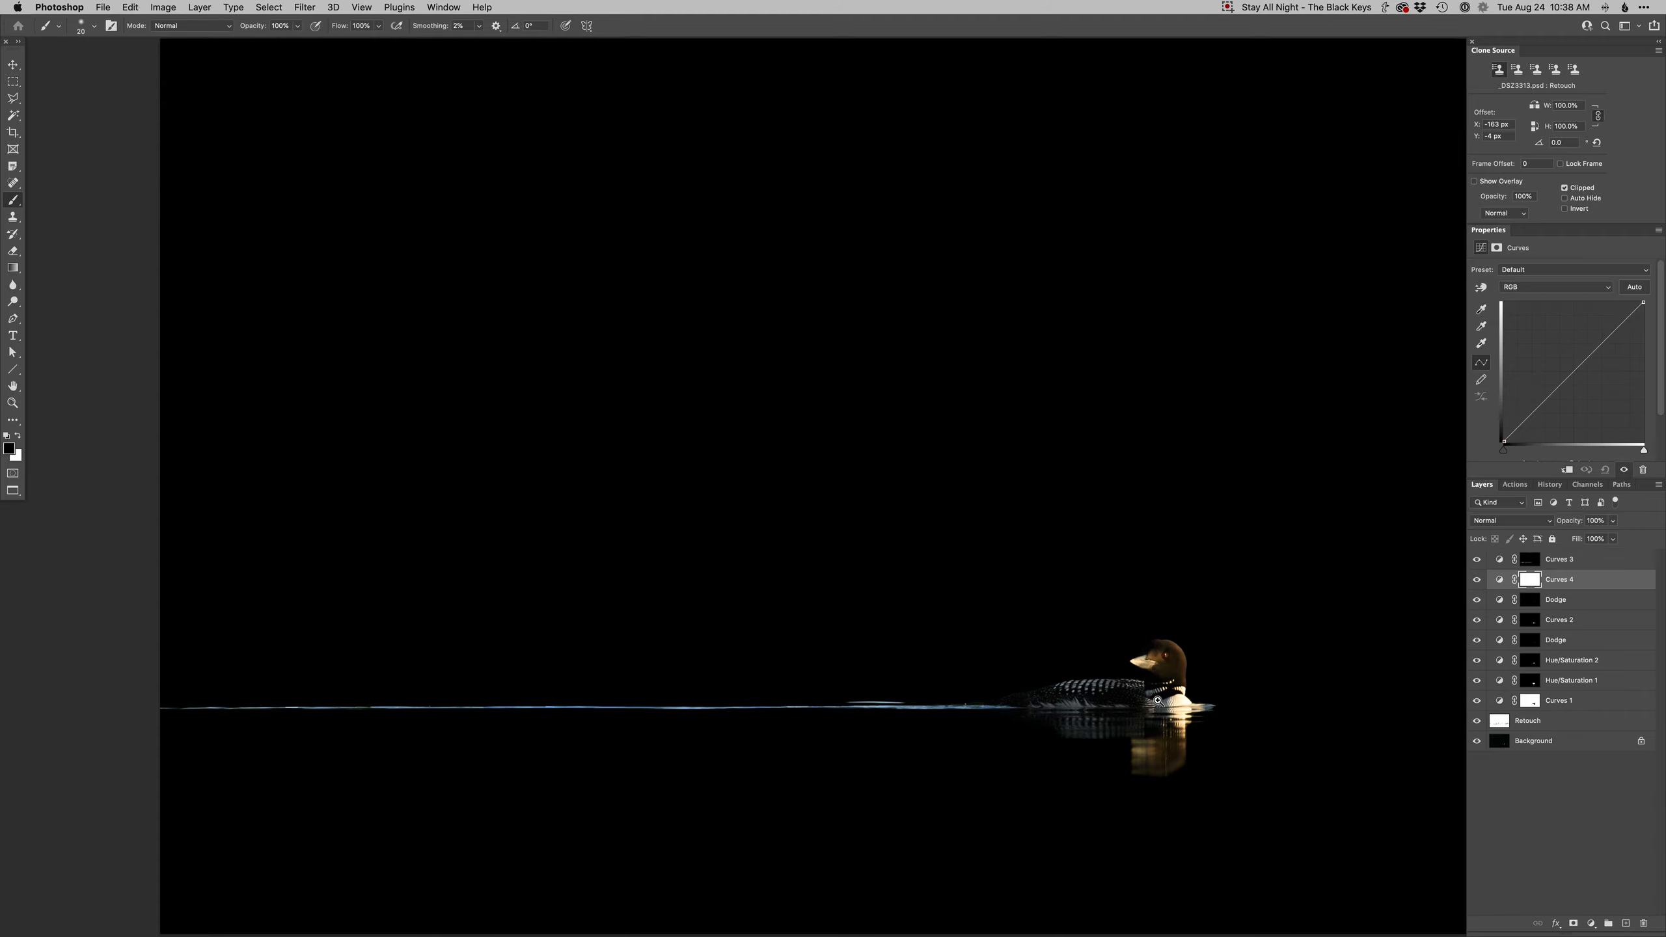
left_click(1157, 701, "super")
key("alt+4")
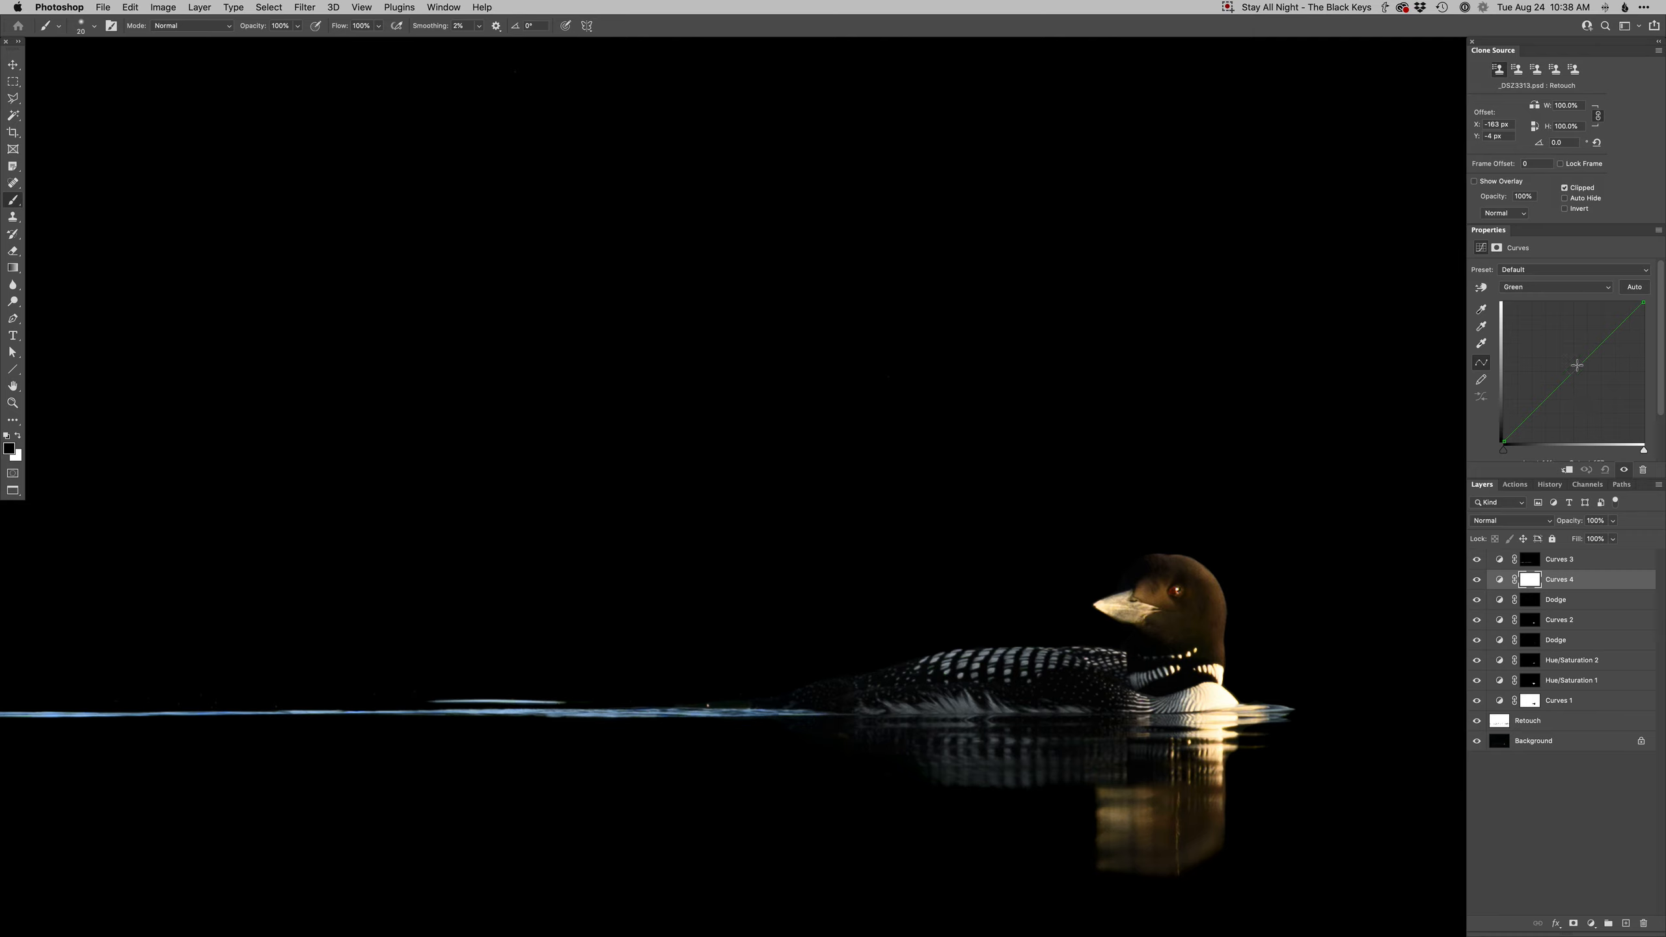
left_click(1588, 361)
left_click(1095, 717, "super")
key("super+i")
- Paint white on the new Curves mask over the loon's white chest at the waterline
right_click(1094, 667)
left_click(1086, 761)
left_click(1048, 760)
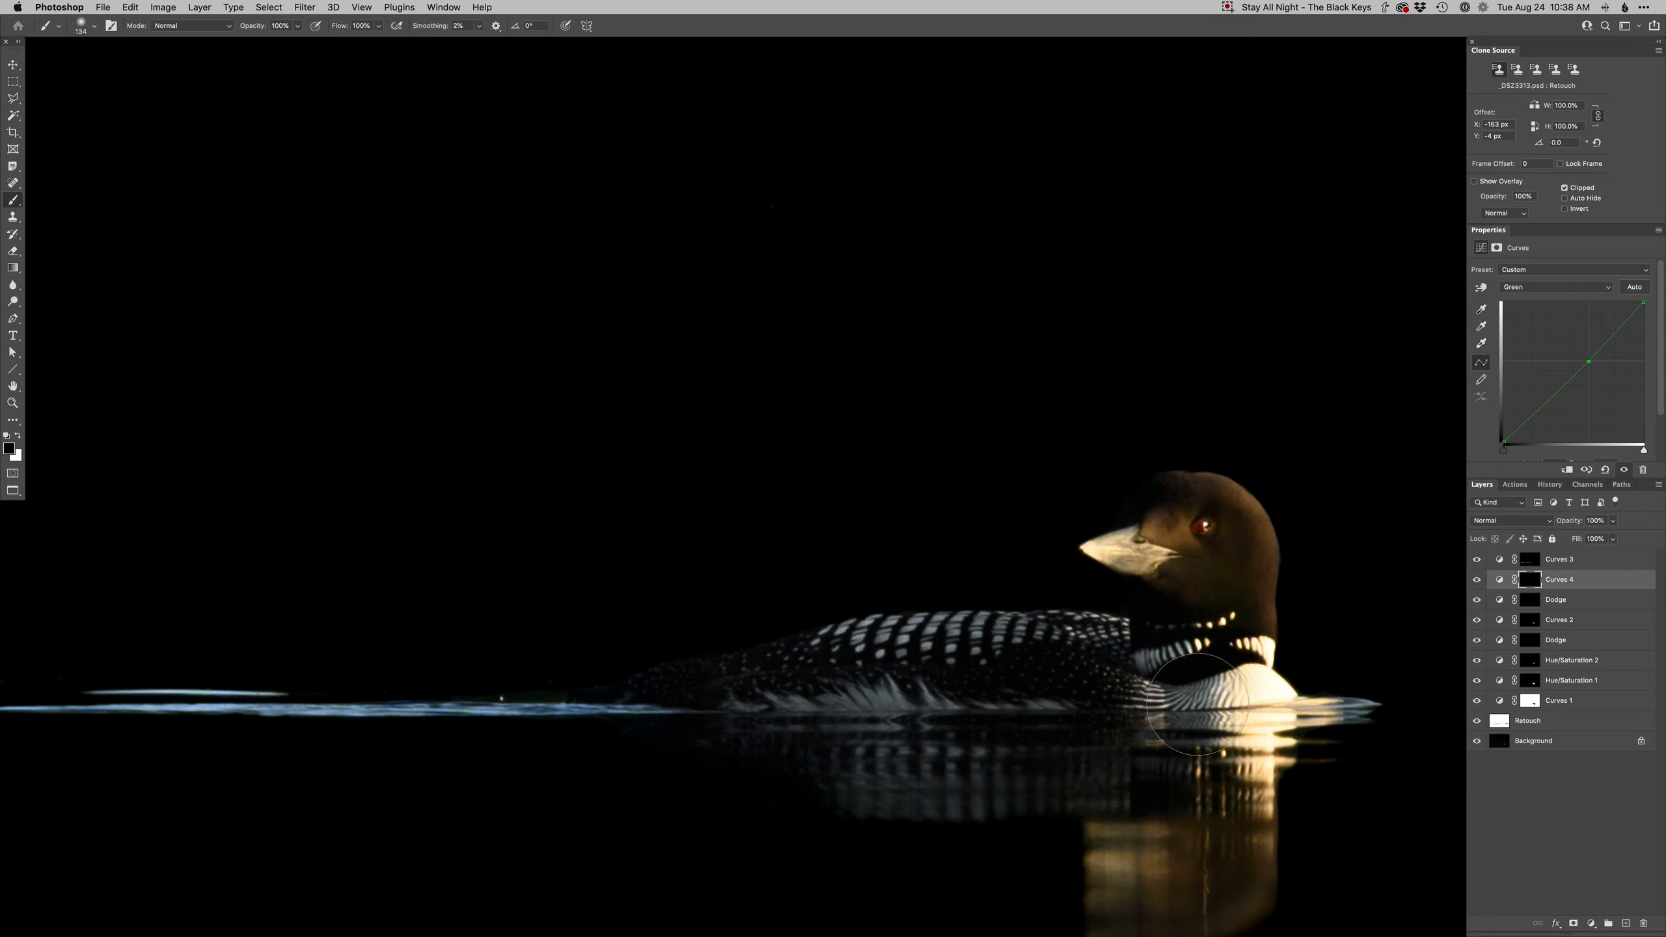
key("x")
left_click(1130, 711, "alt")
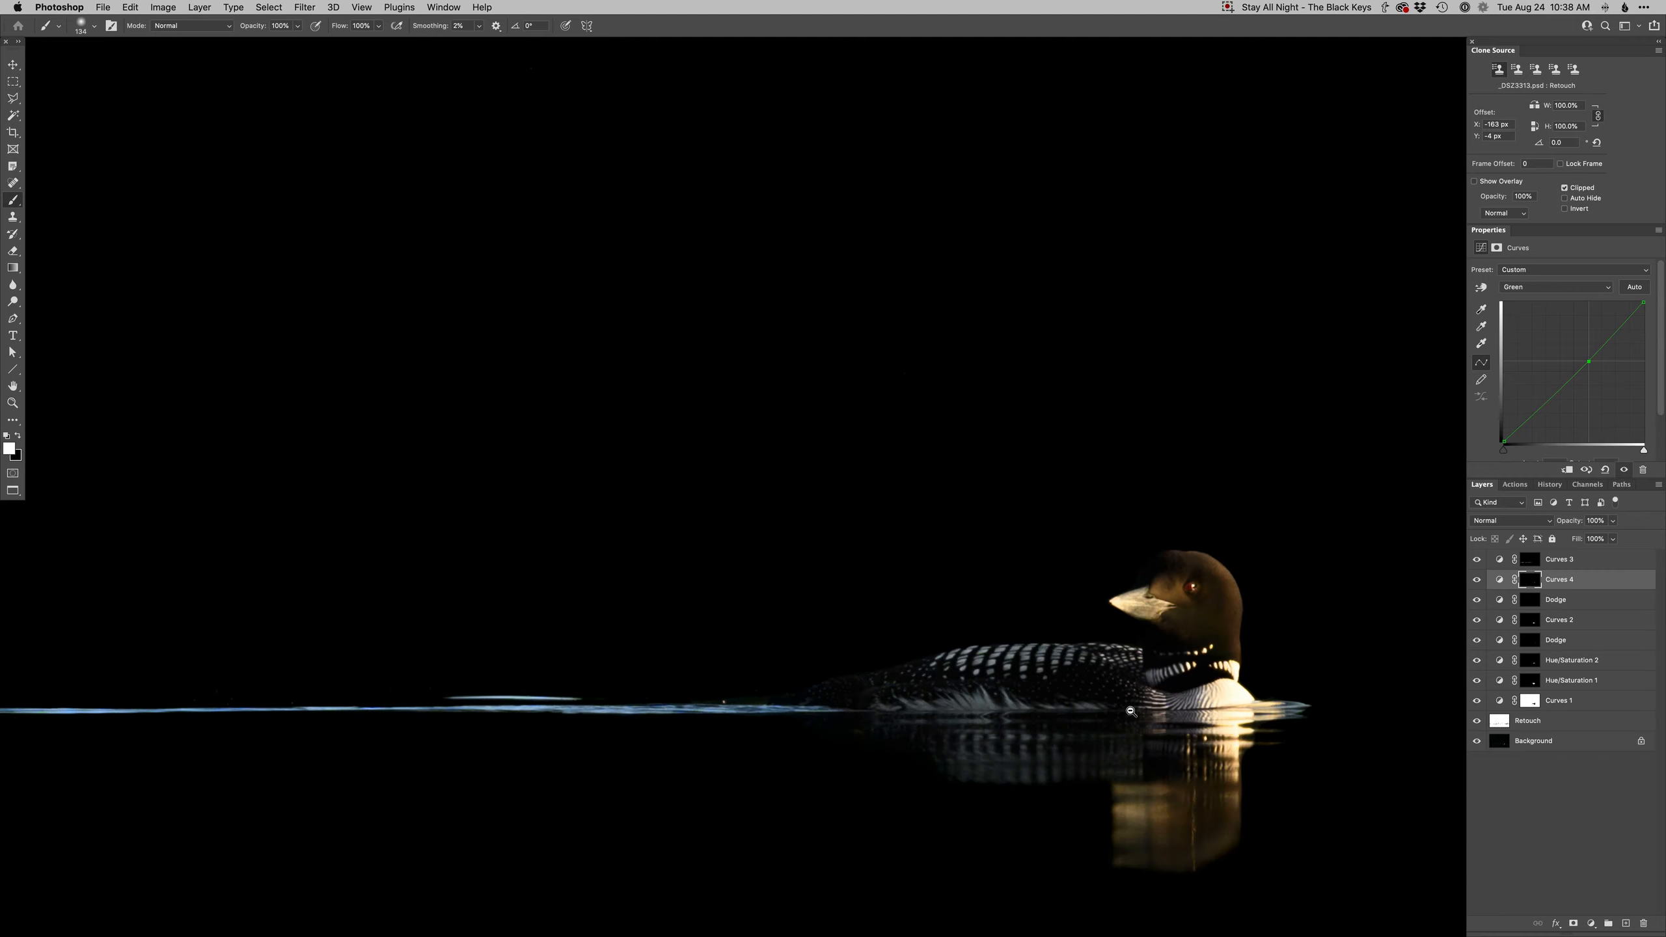
left_click(1131, 710, "alt")
key("v")
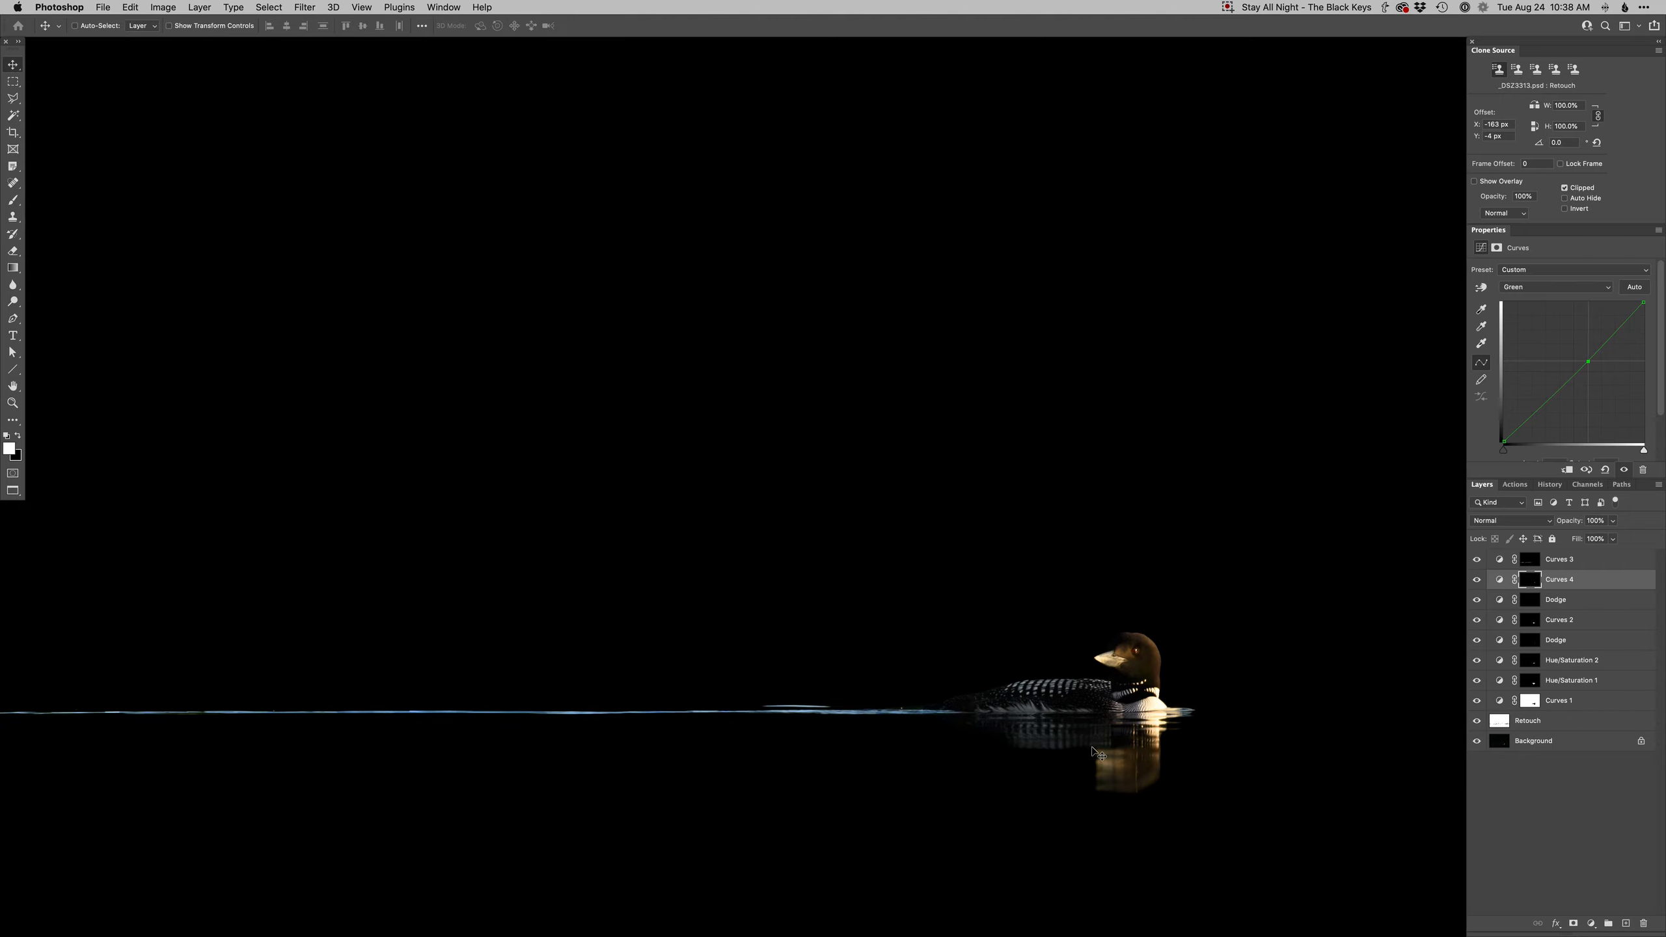
- Fit the image to the screen, cycle through screen modes to review it, and save the document
key("super+0")
key("f")
key("f")
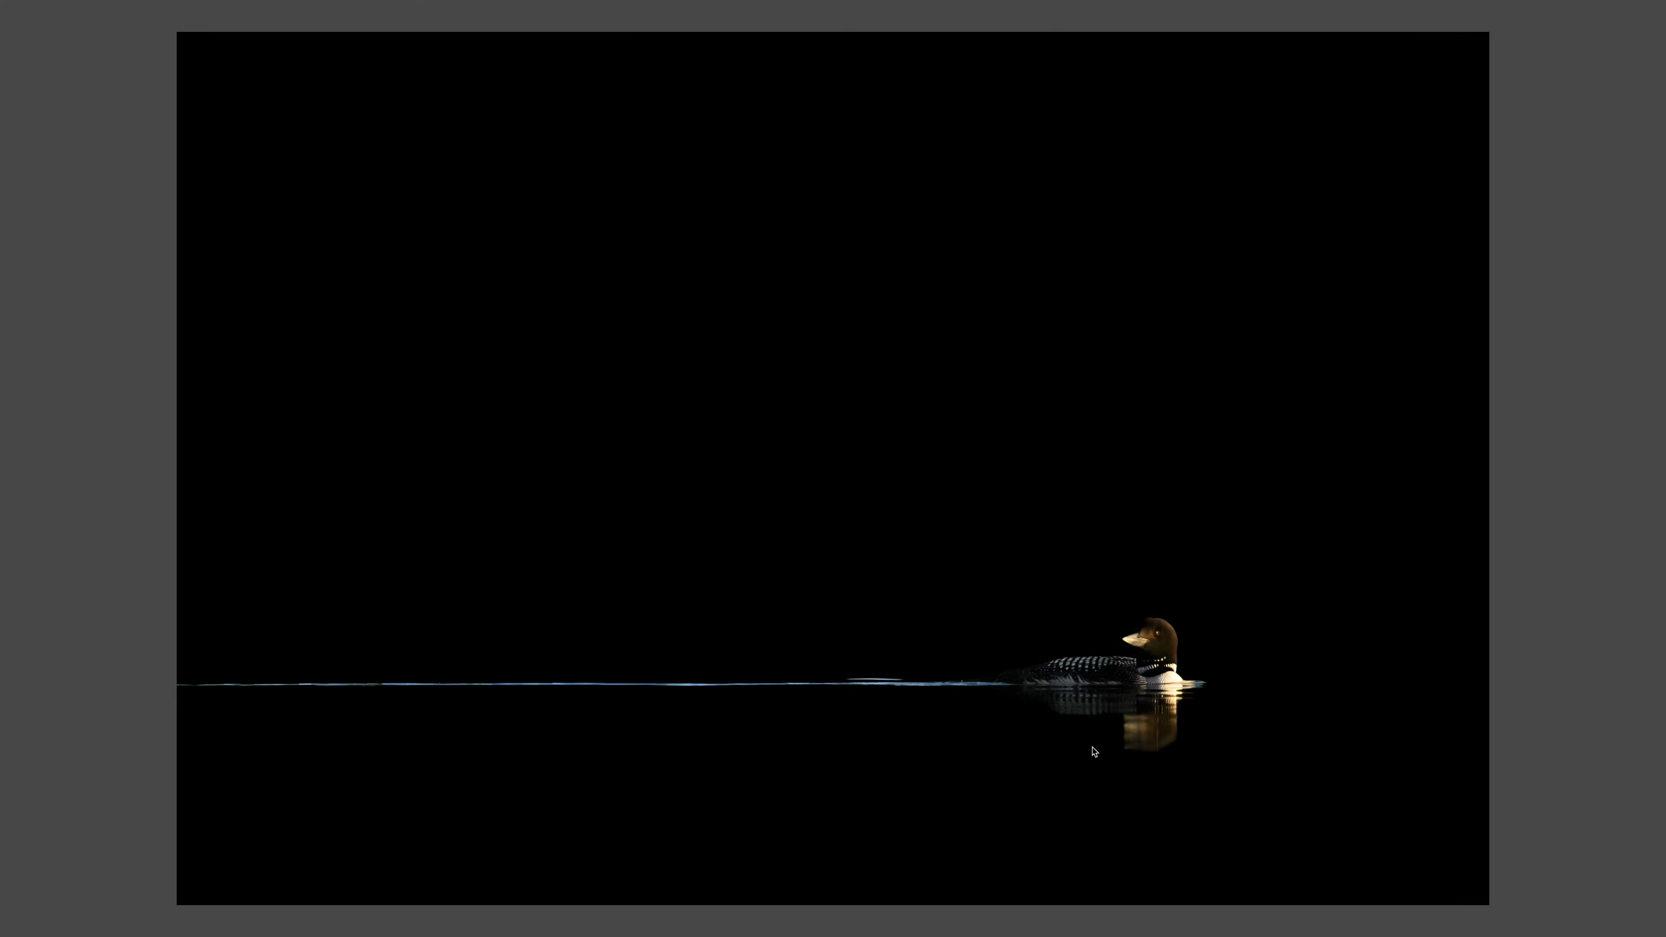
key("f")
key("super+s")
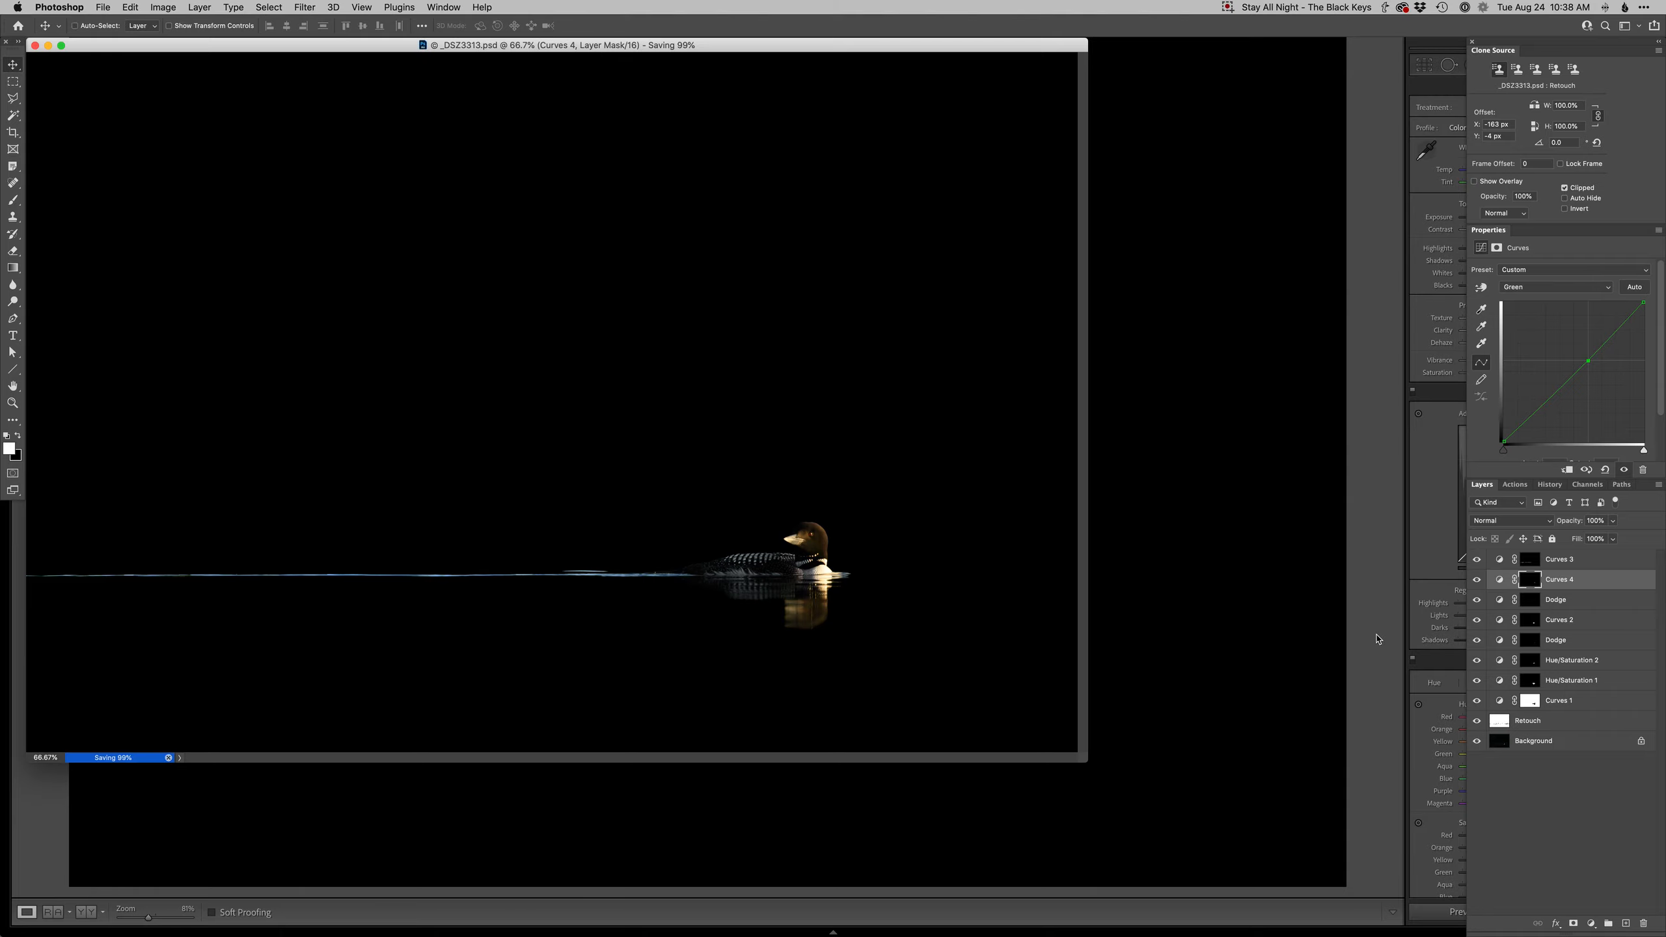
- Switch to Safari and browse the All Shows page of the Ray Hennessy Wildlife website
key("super+Tab")
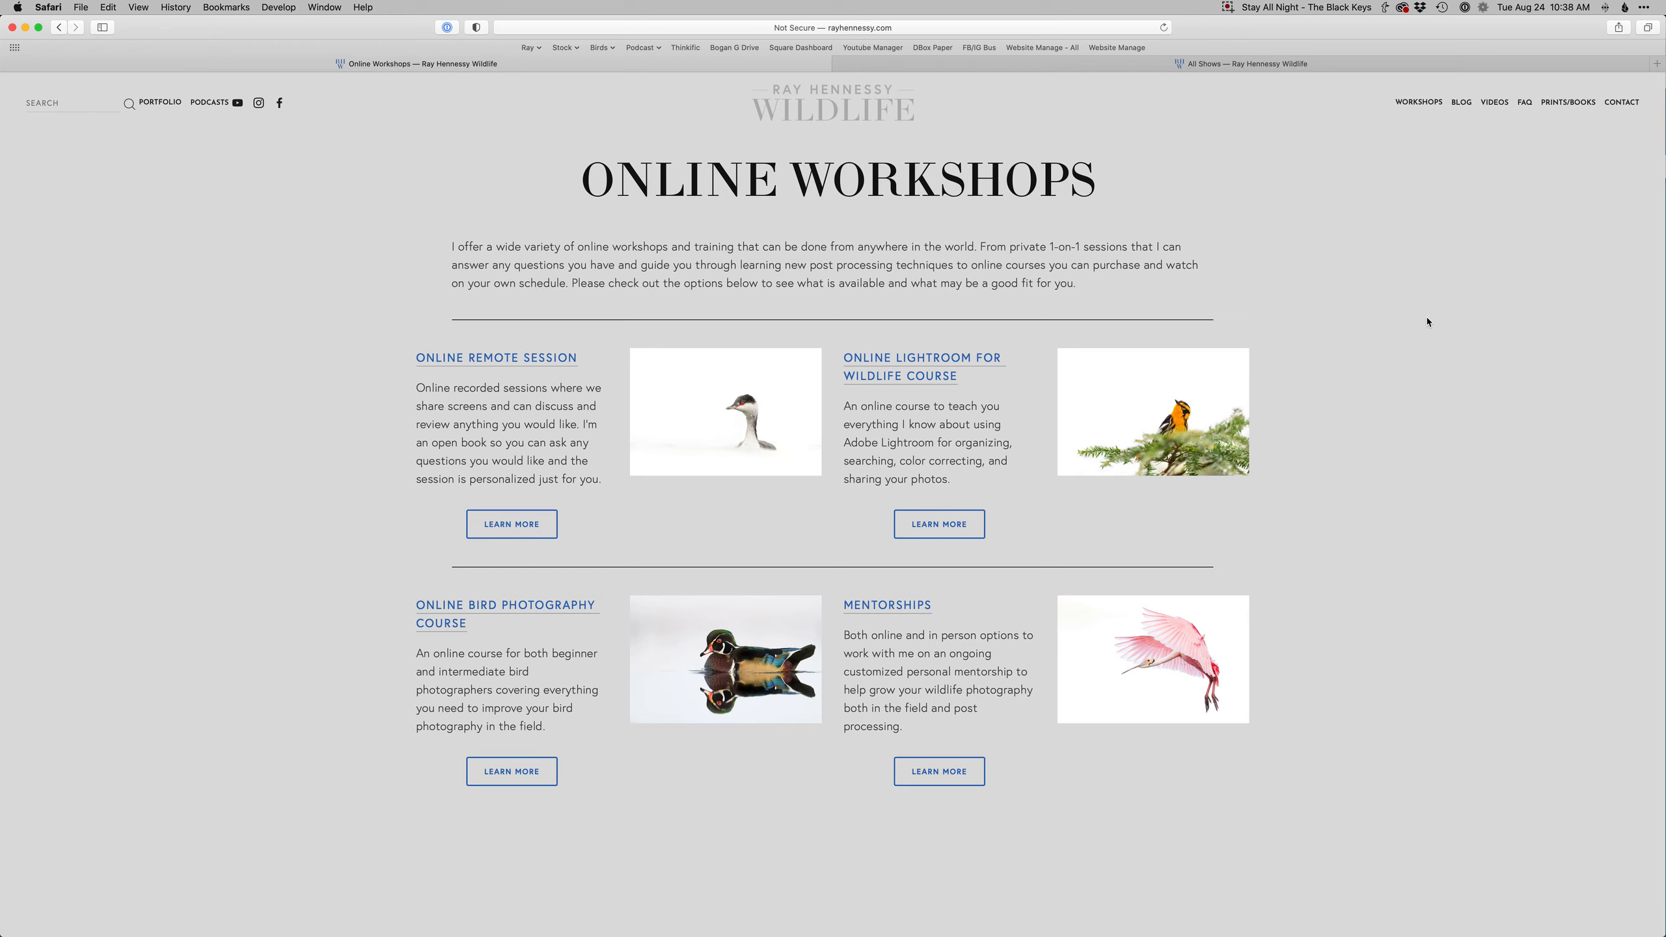
mouse_move(1418, 102)
left_click(1343, 65)
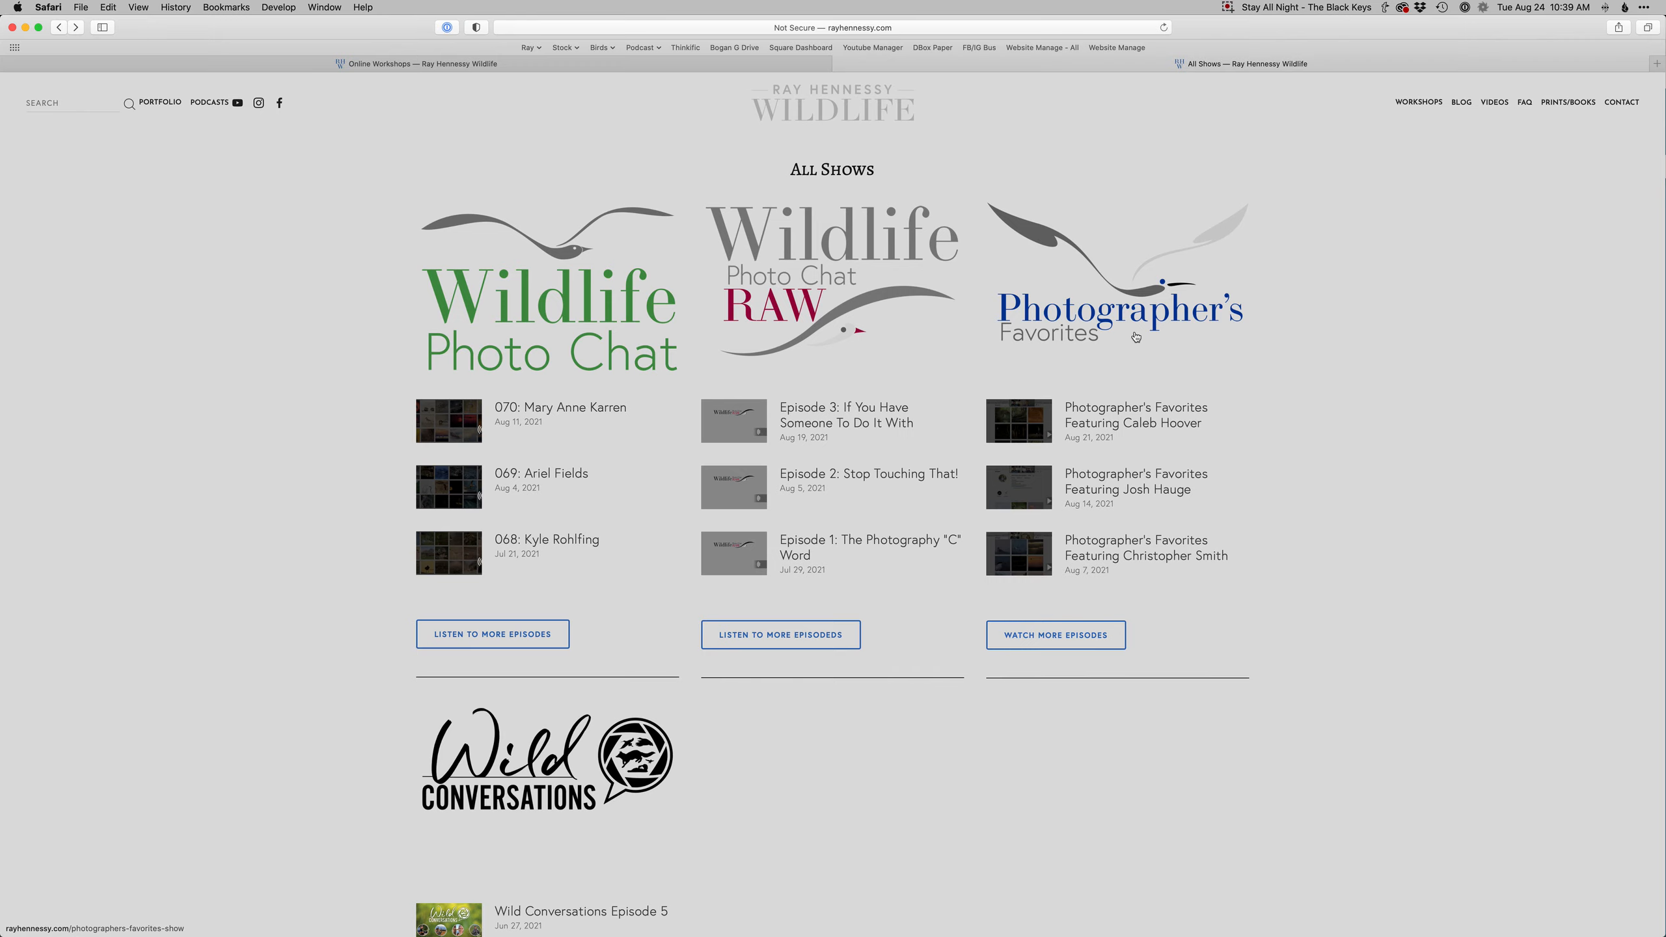
scroll(1136, 337, "down", 5)
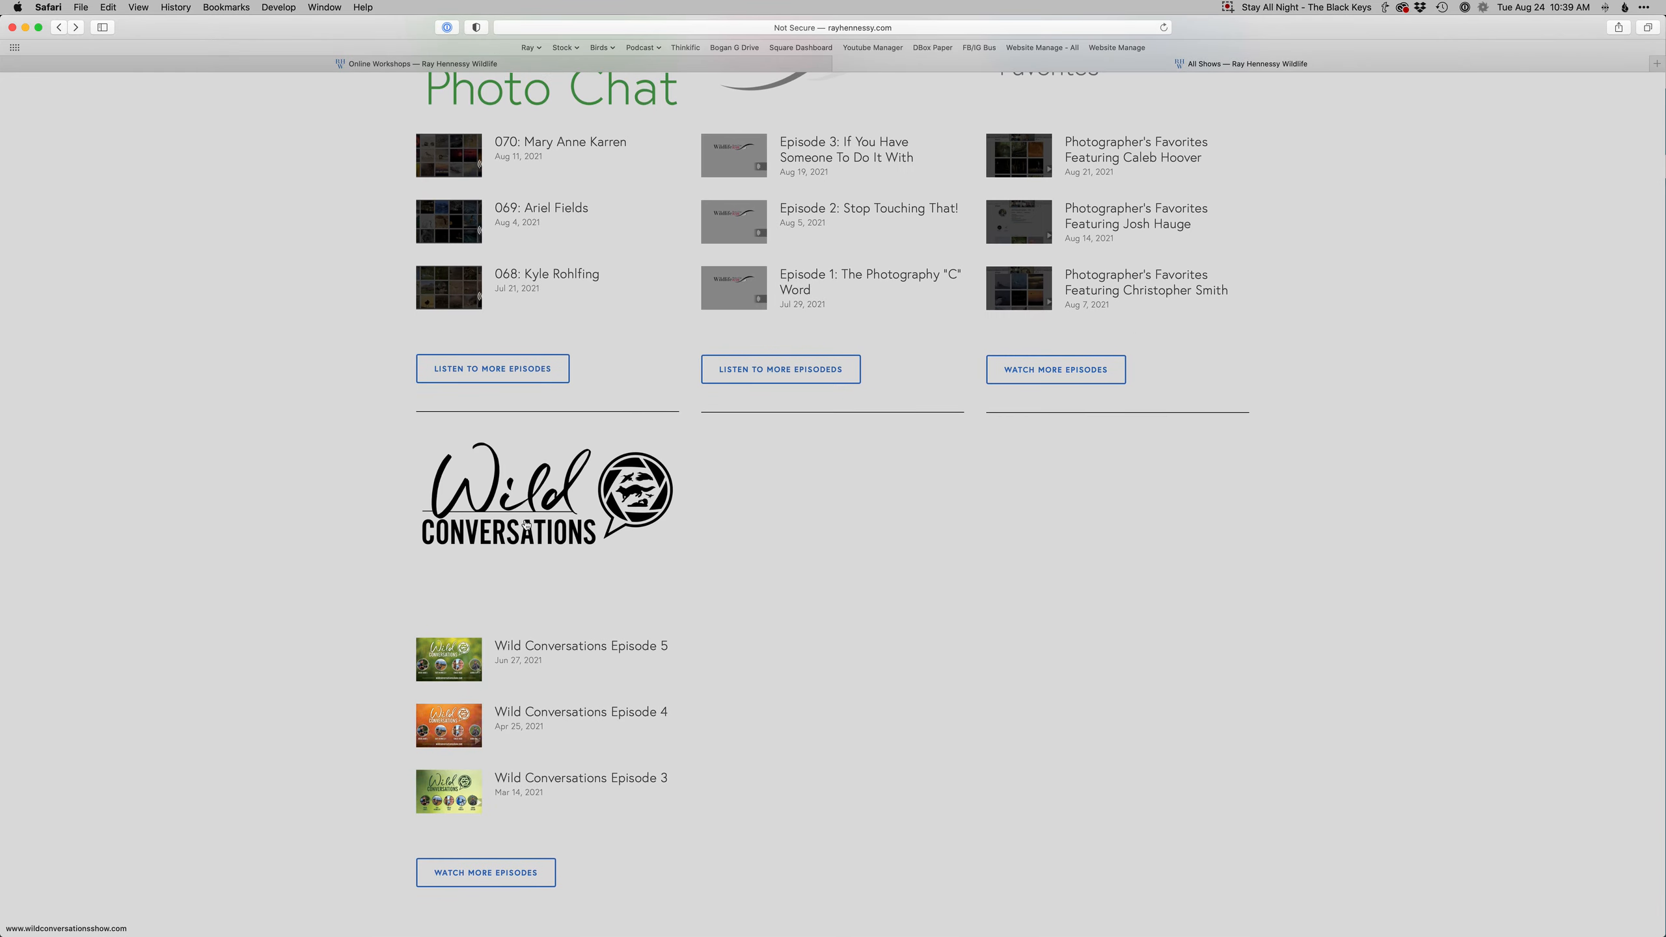
scroll(885, 625, "up", 5)
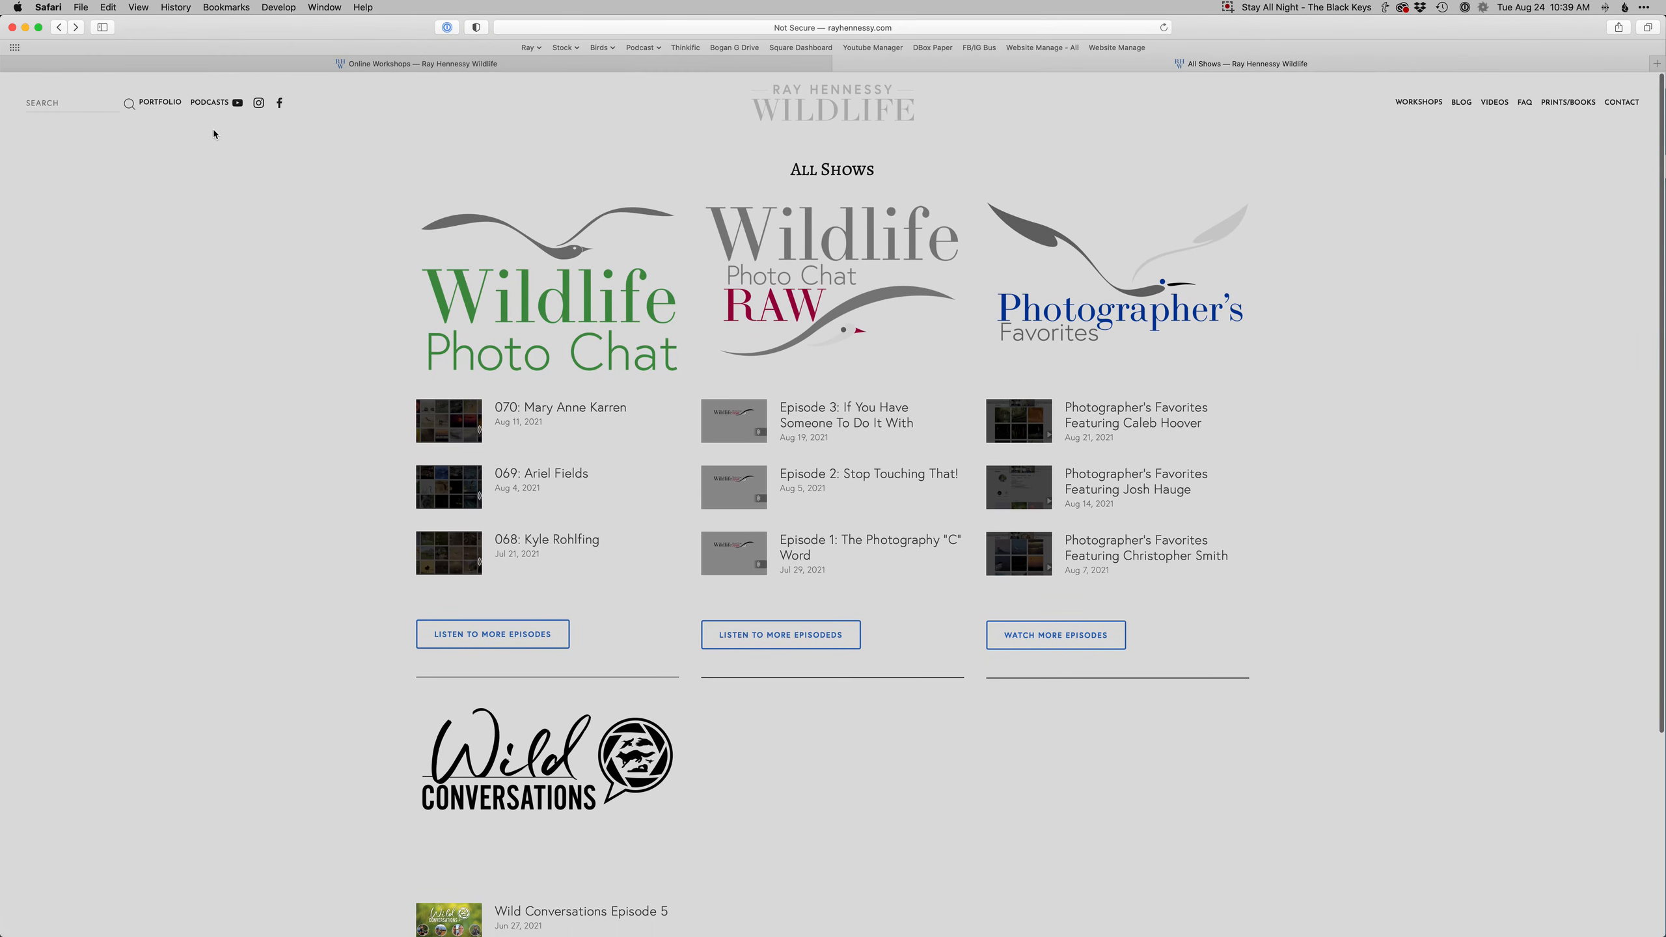
mouse_move(205, 110)
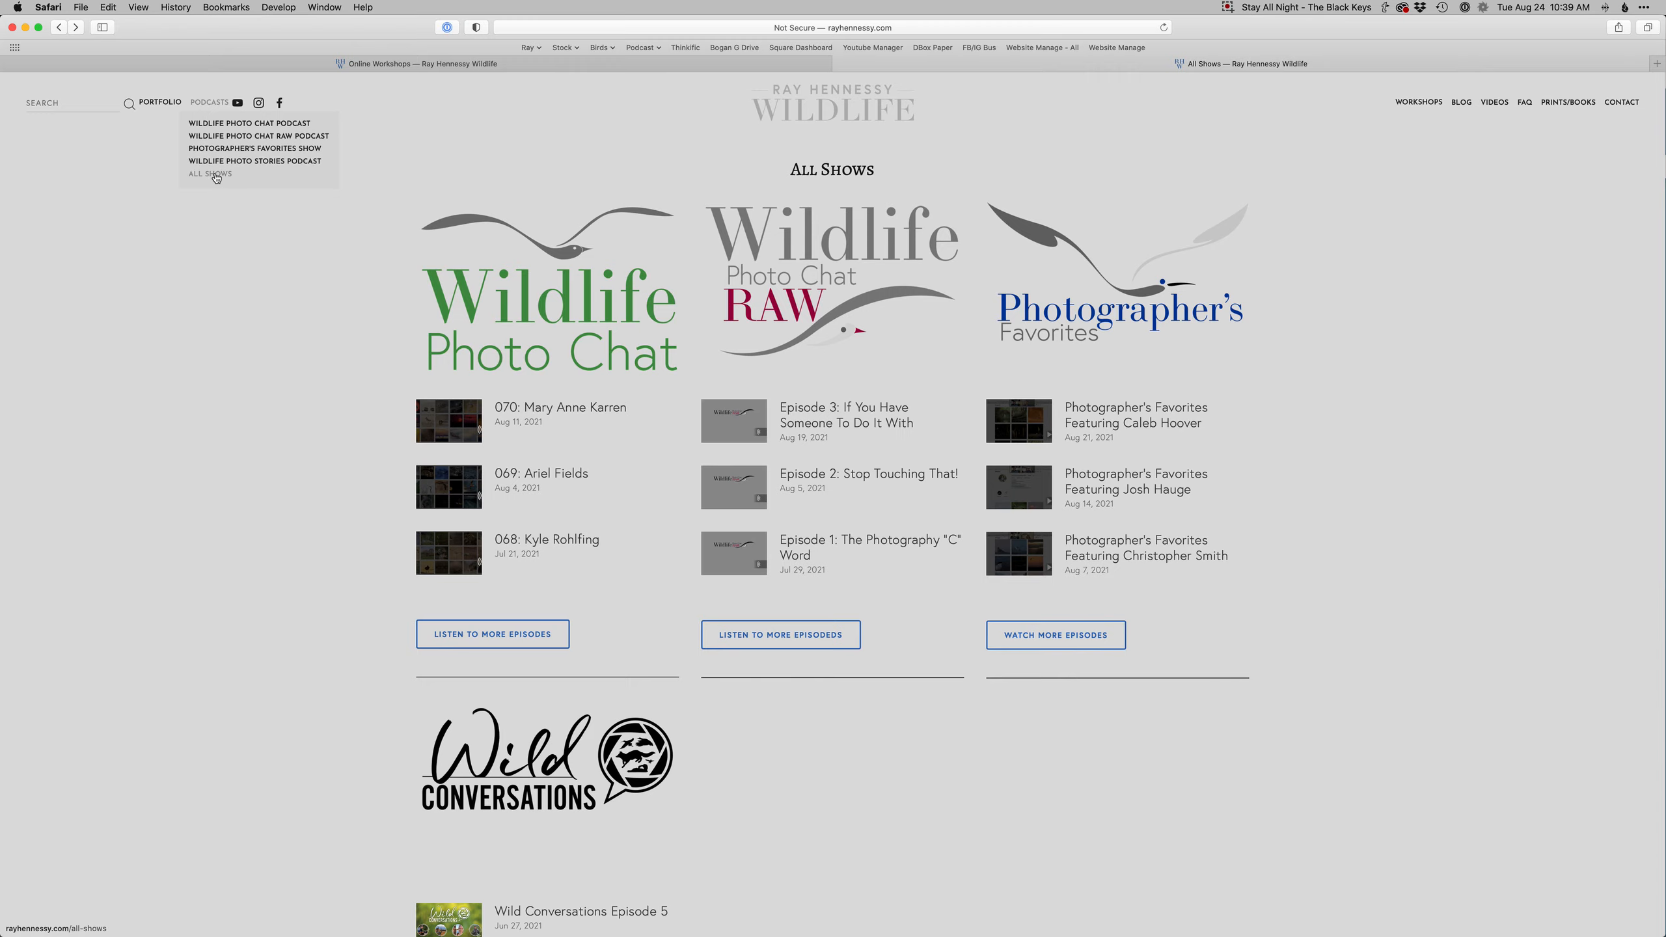
- Switch to Lightroom Classic and compare the original and edited loon photos side by side in Survey view
key("super+Tab")
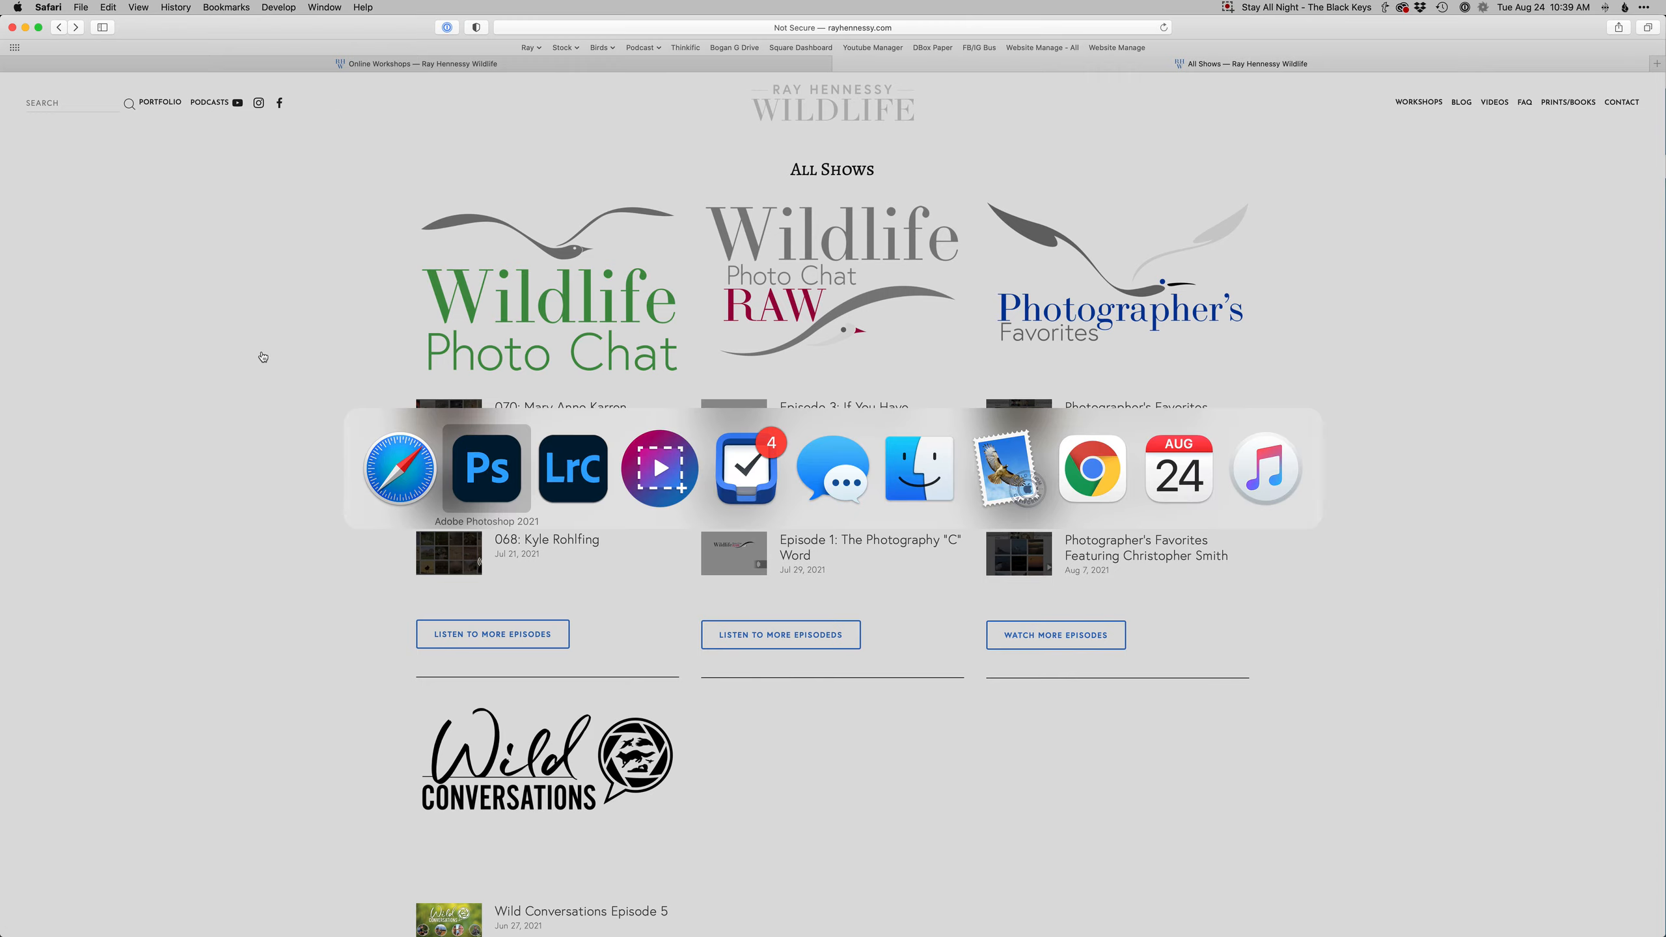
left_click(569, 467)
key("g")
key("n")
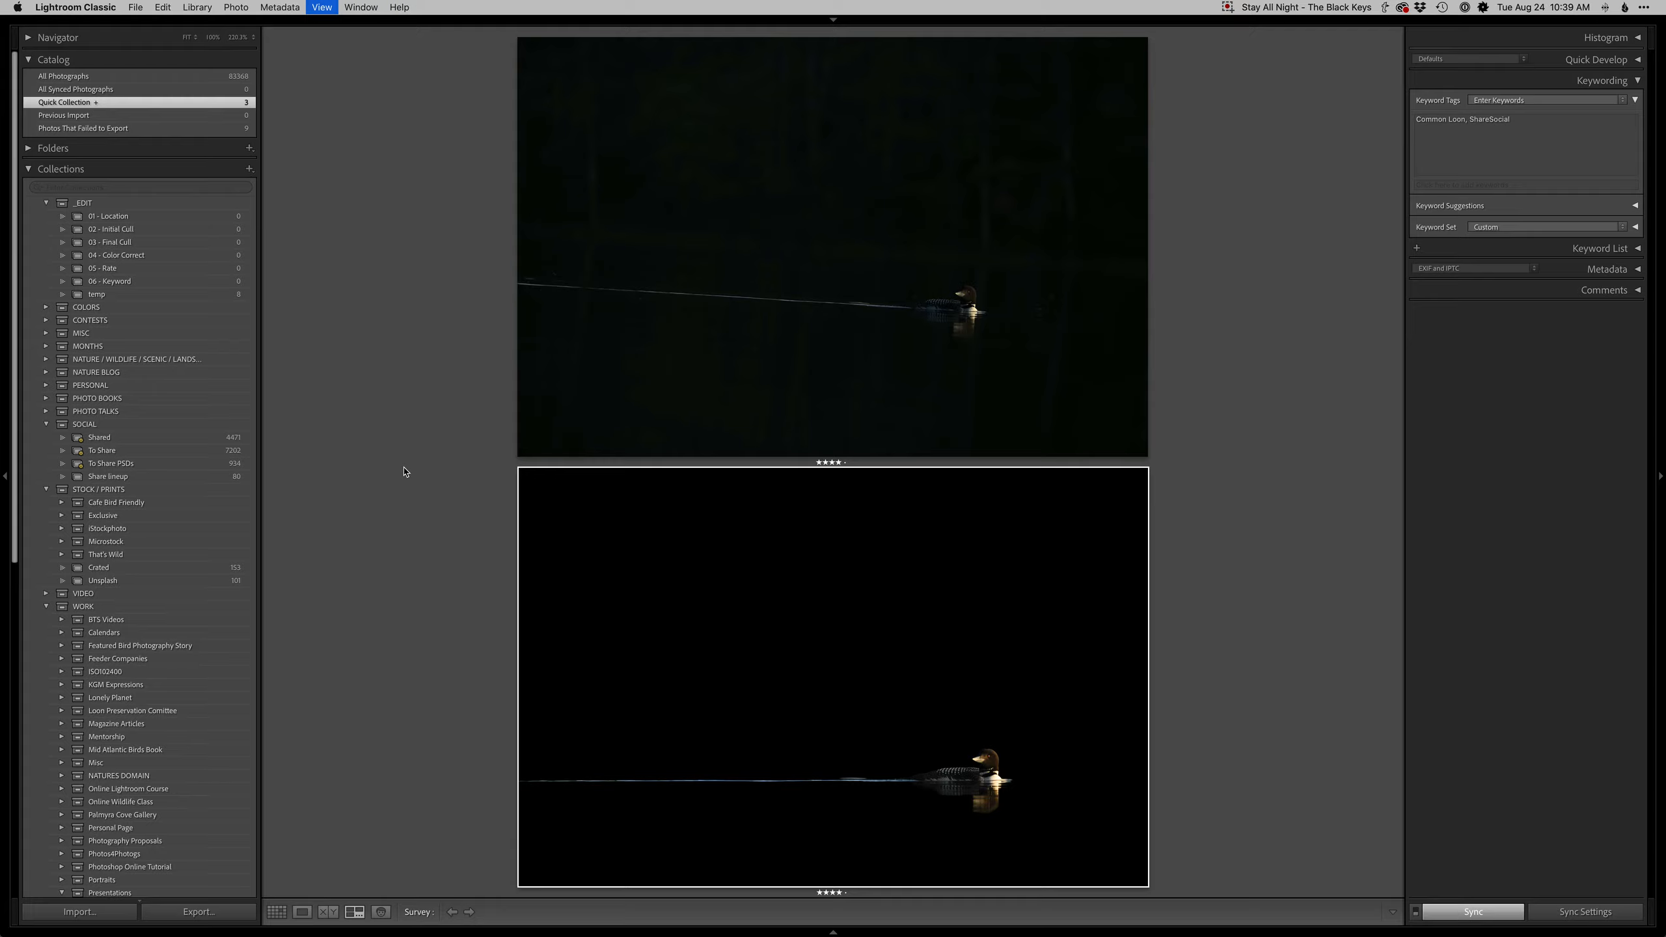
key("Tab")
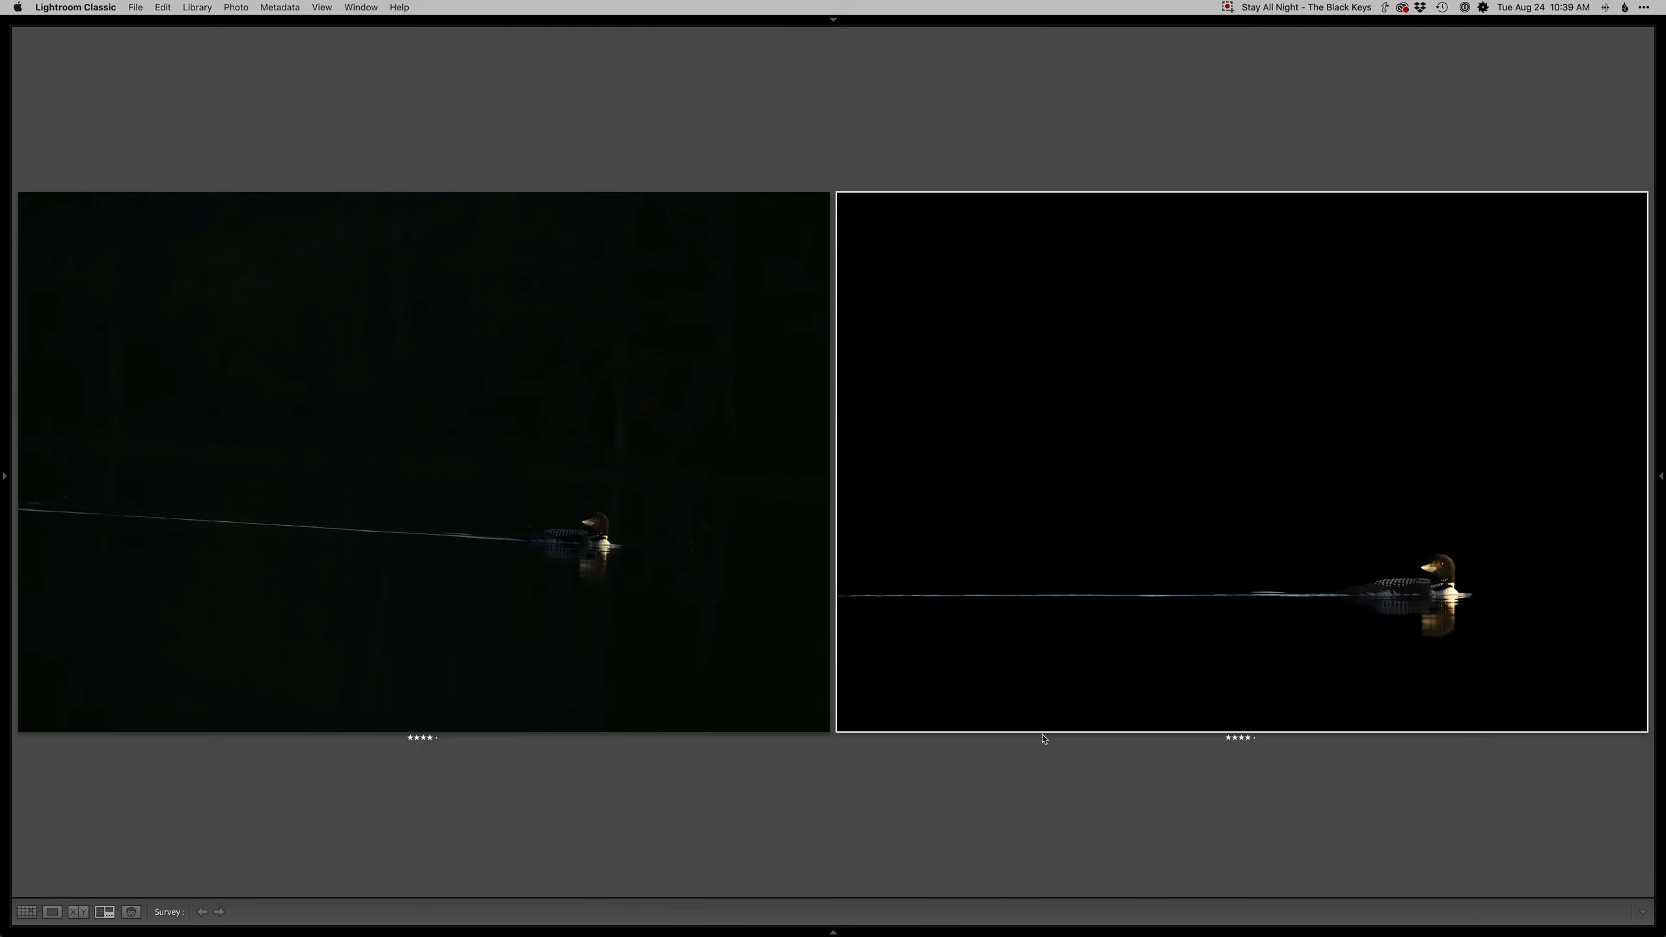